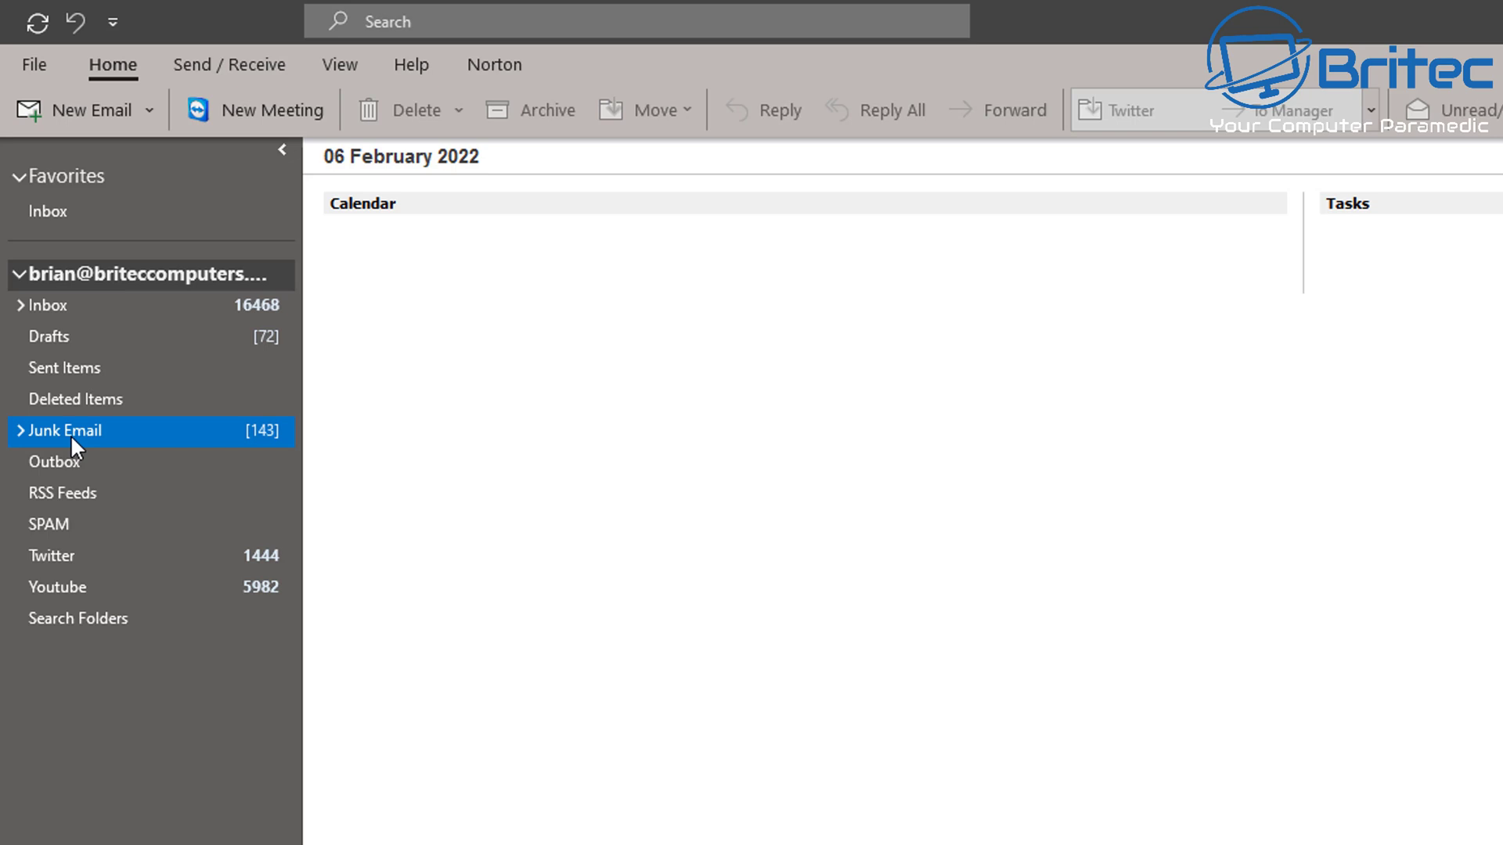
# Step: Open the Junk Email folder and read the Arket and MI Business offer messages
pyautogui.click(71, 434)
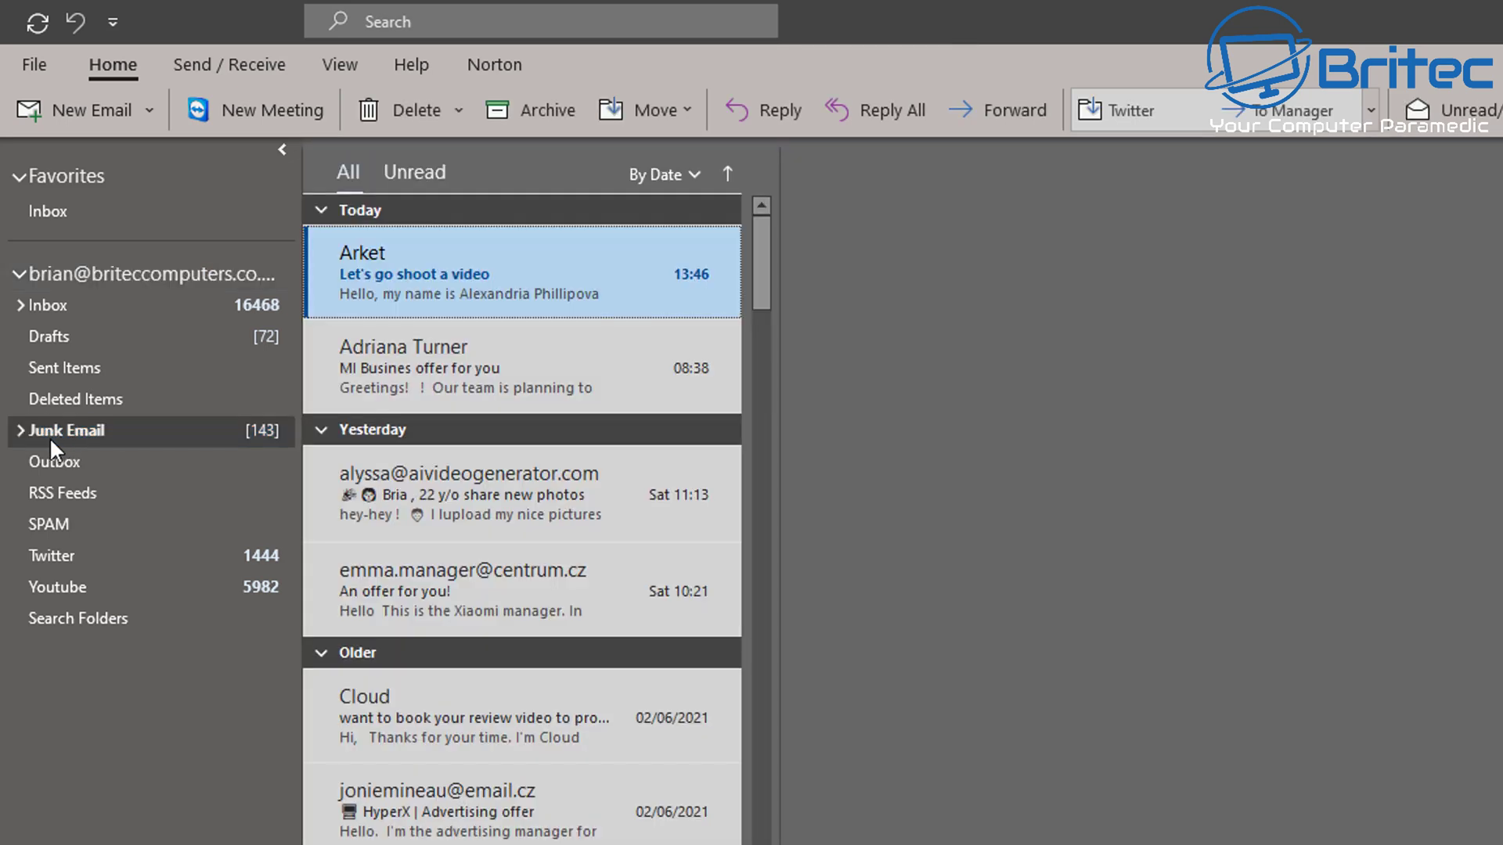
pyautogui.click(558, 288)
pyautogui.click(436, 371)
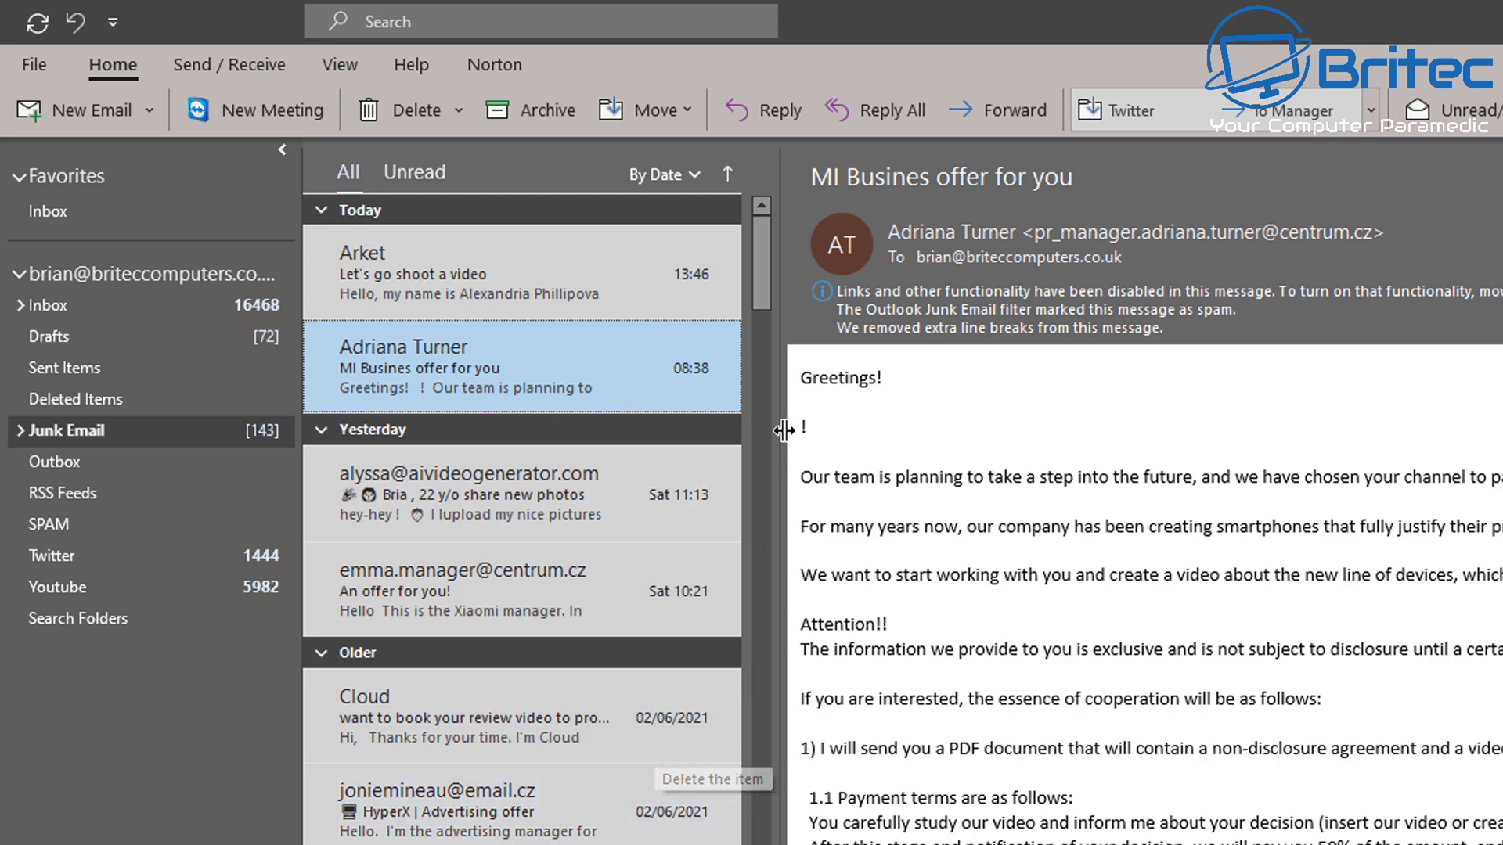
pyautogui.moveTo(757, 288); pyautogui.dragTo(767, 844)
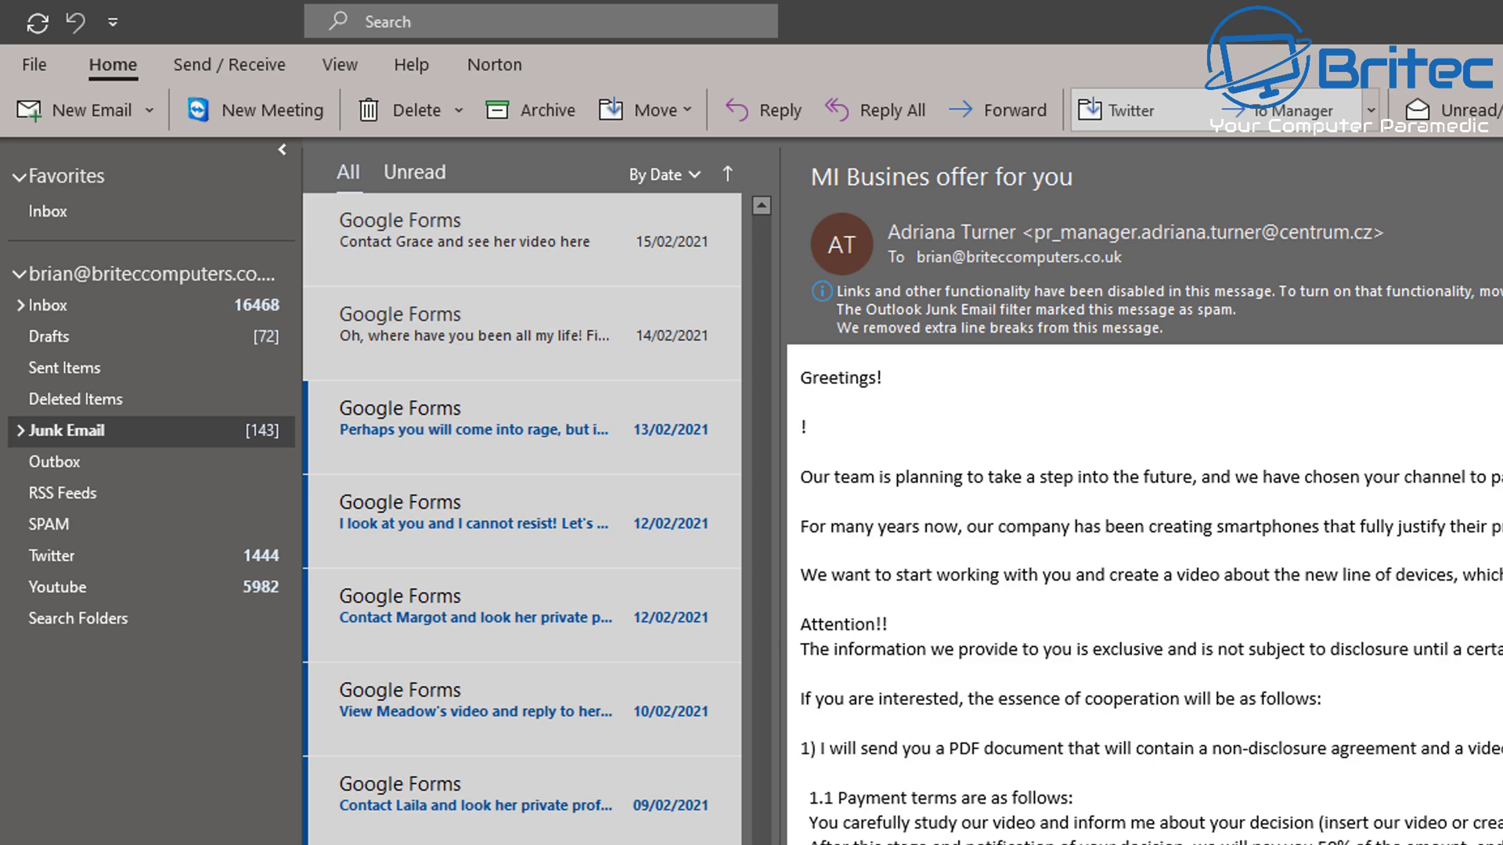
pyautogui.moveTo(761, 618); pyautogui.dragTo(805, 172)
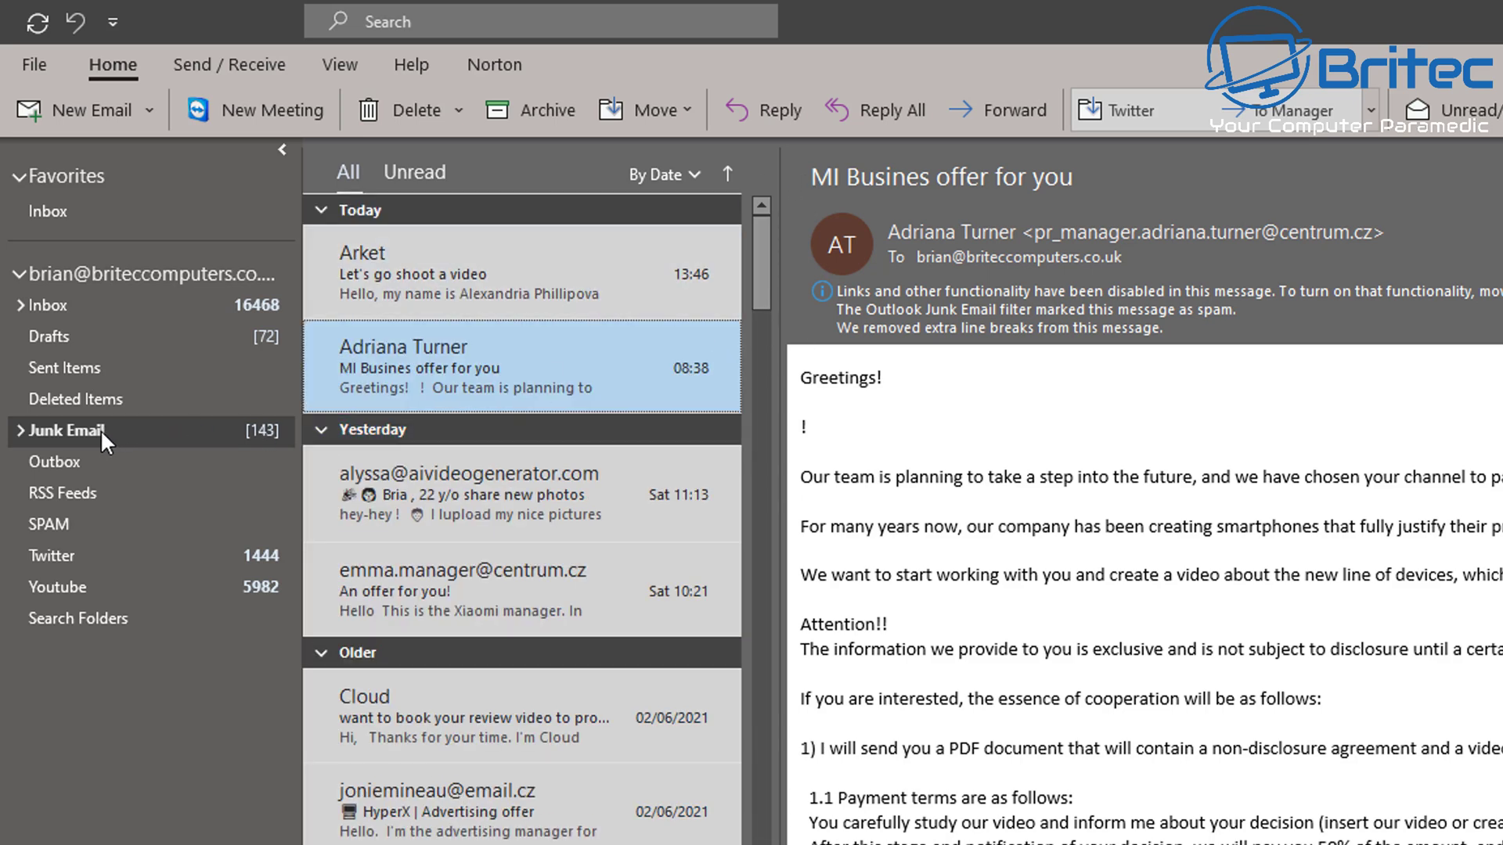
# Step: Empty the Junk Email folder, confirming permanent deletion of its messages
pyautogui.rightClick(101, 437)
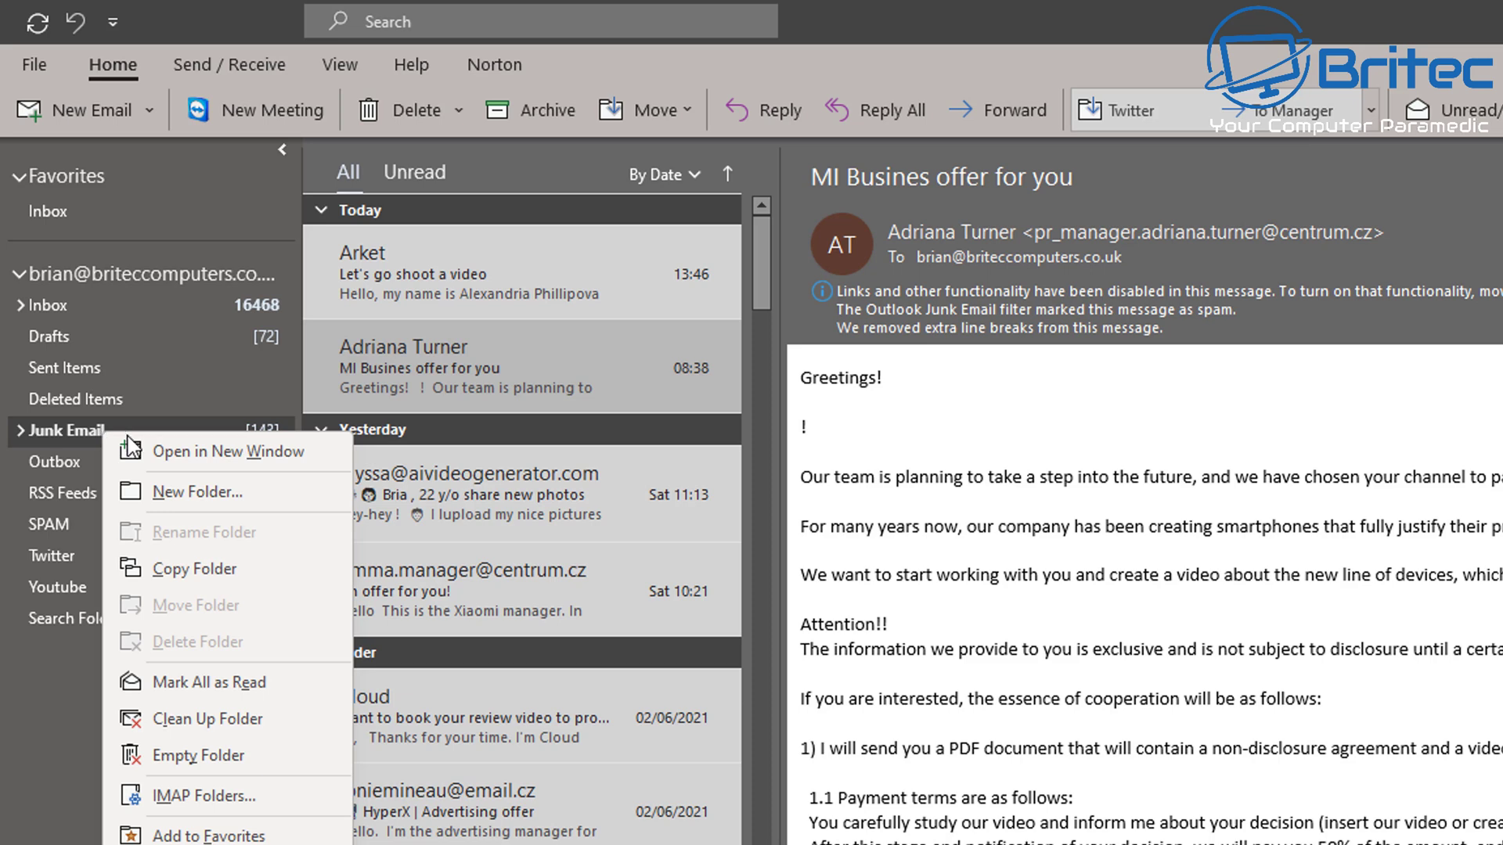
pyautogui.click(235, 755)
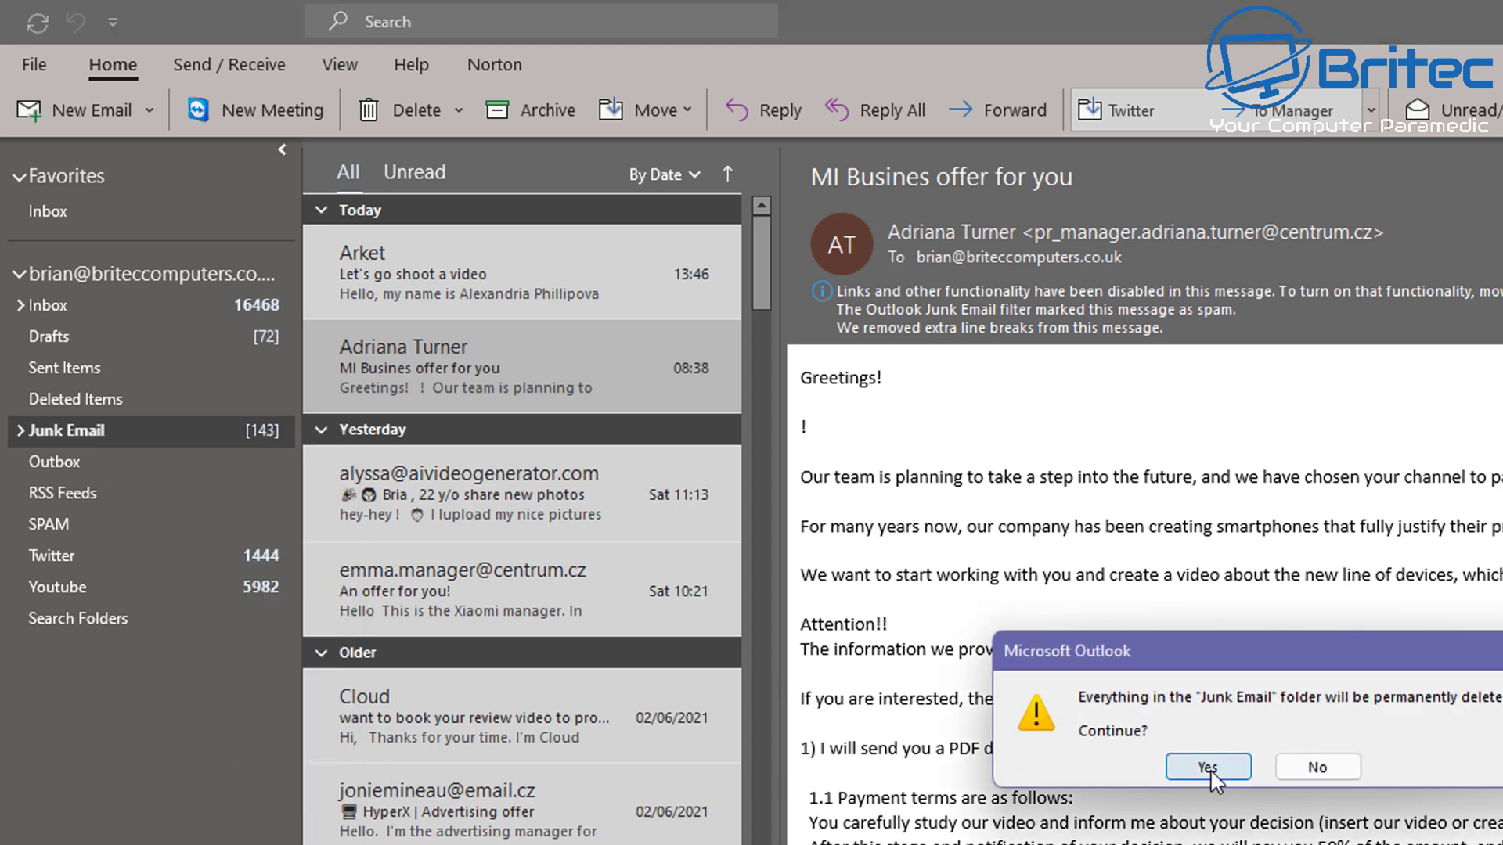
pyautogui.click(1184, 775)
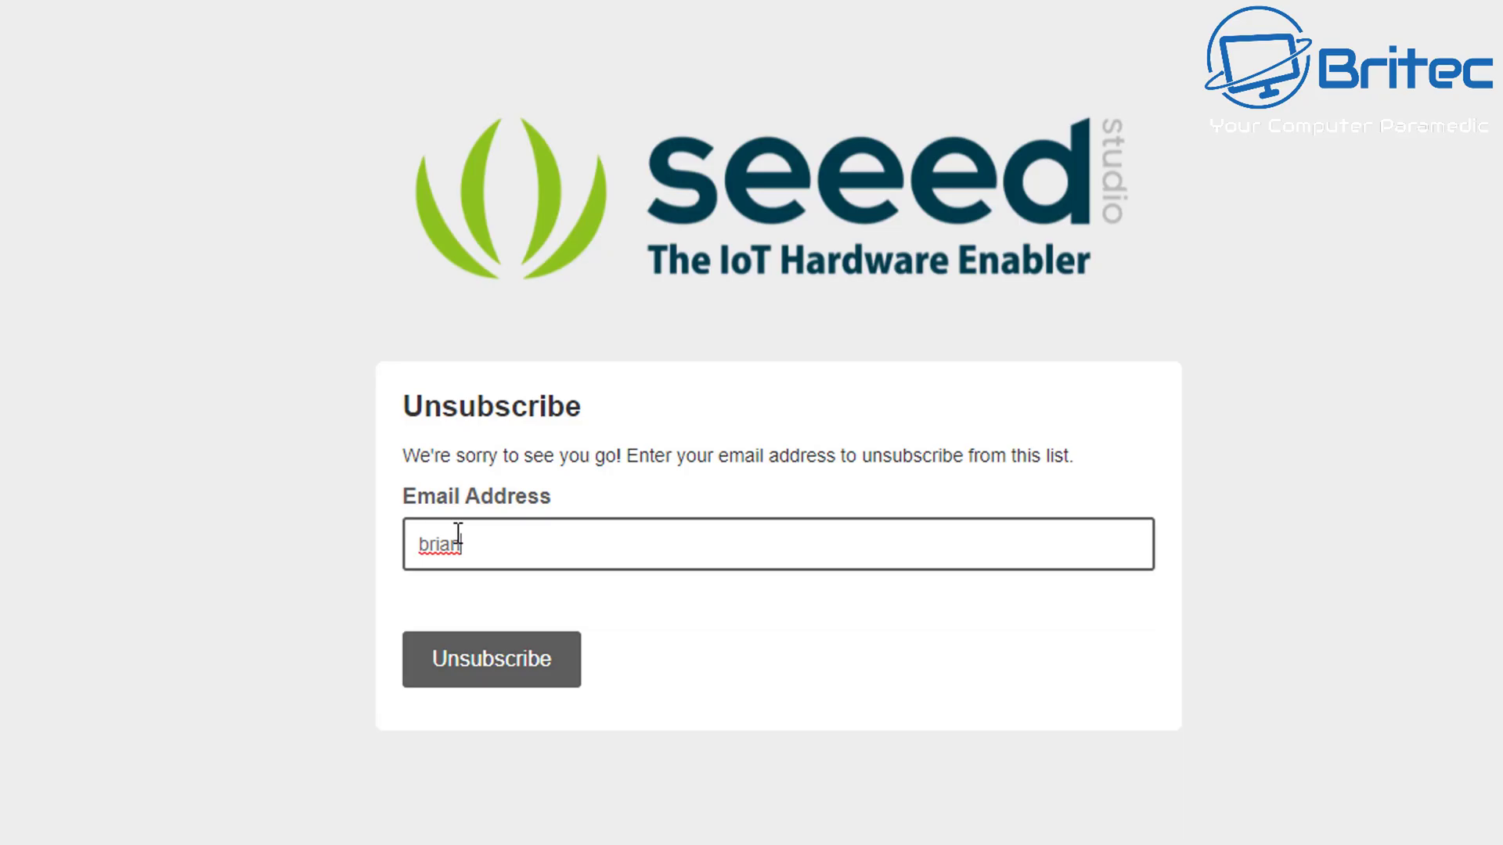
# Step: Unsubscribe the account's e-mail from Seeed Studio, citing 'I no longer want to receive these emails', then close the page
pyautogui.write('@briteccomput')
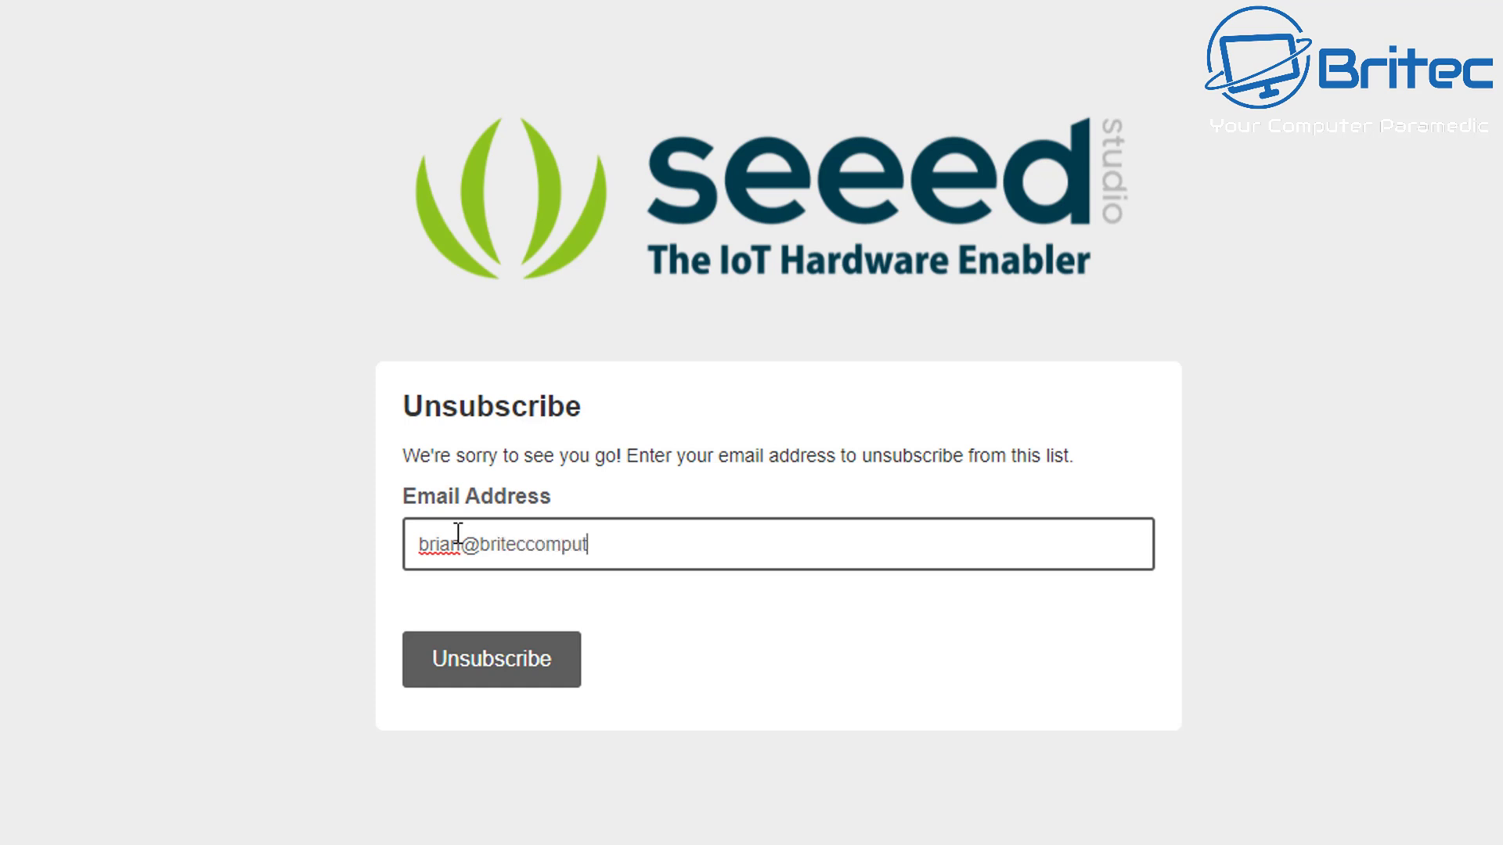
pyautogui.write('ers.co.uk')
pyautogui.click(445, 650)
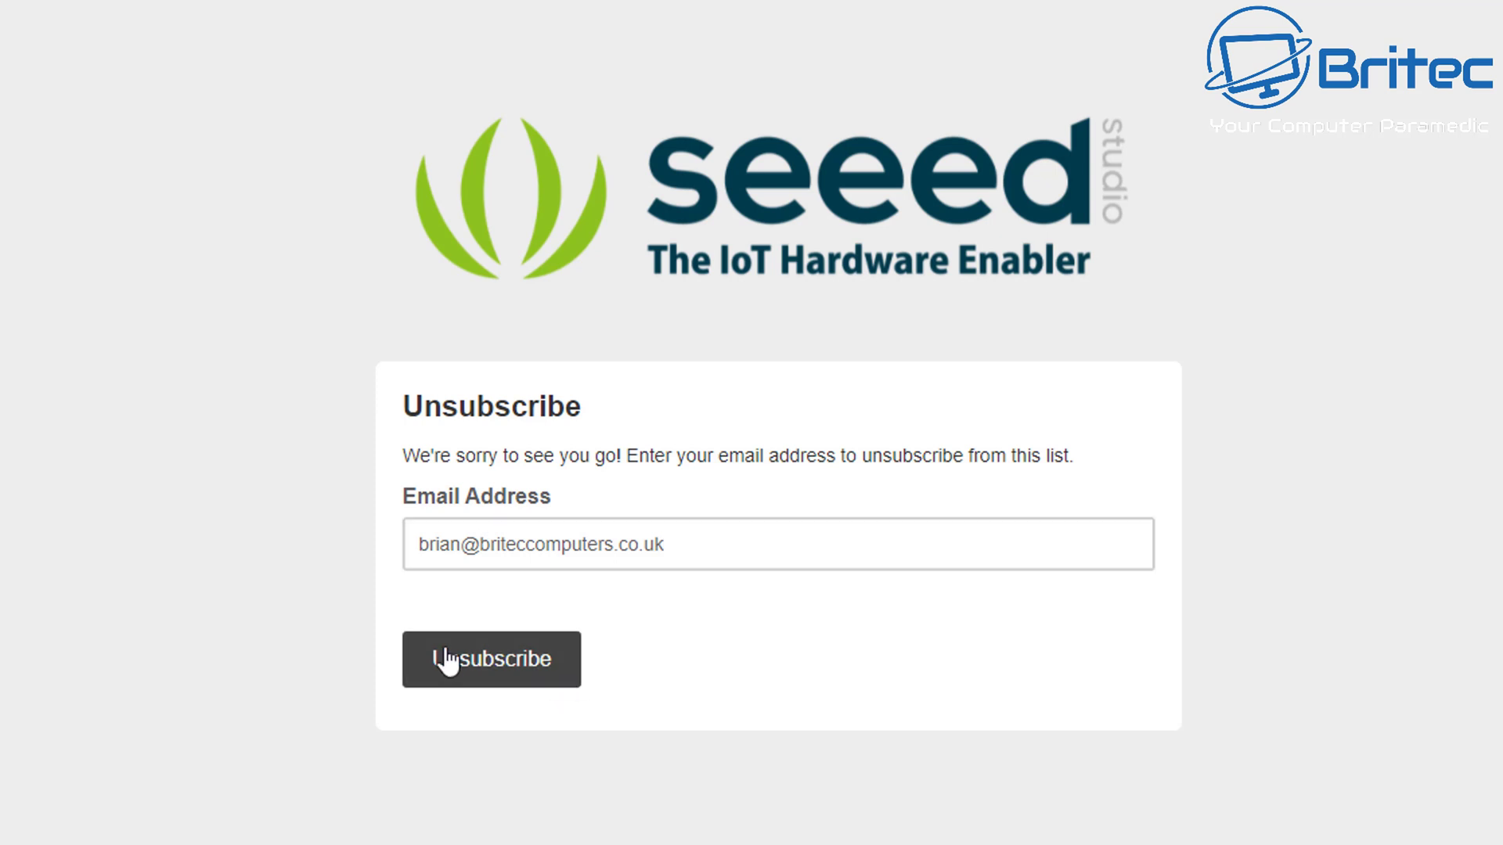
pyautogui.click(470, 435)
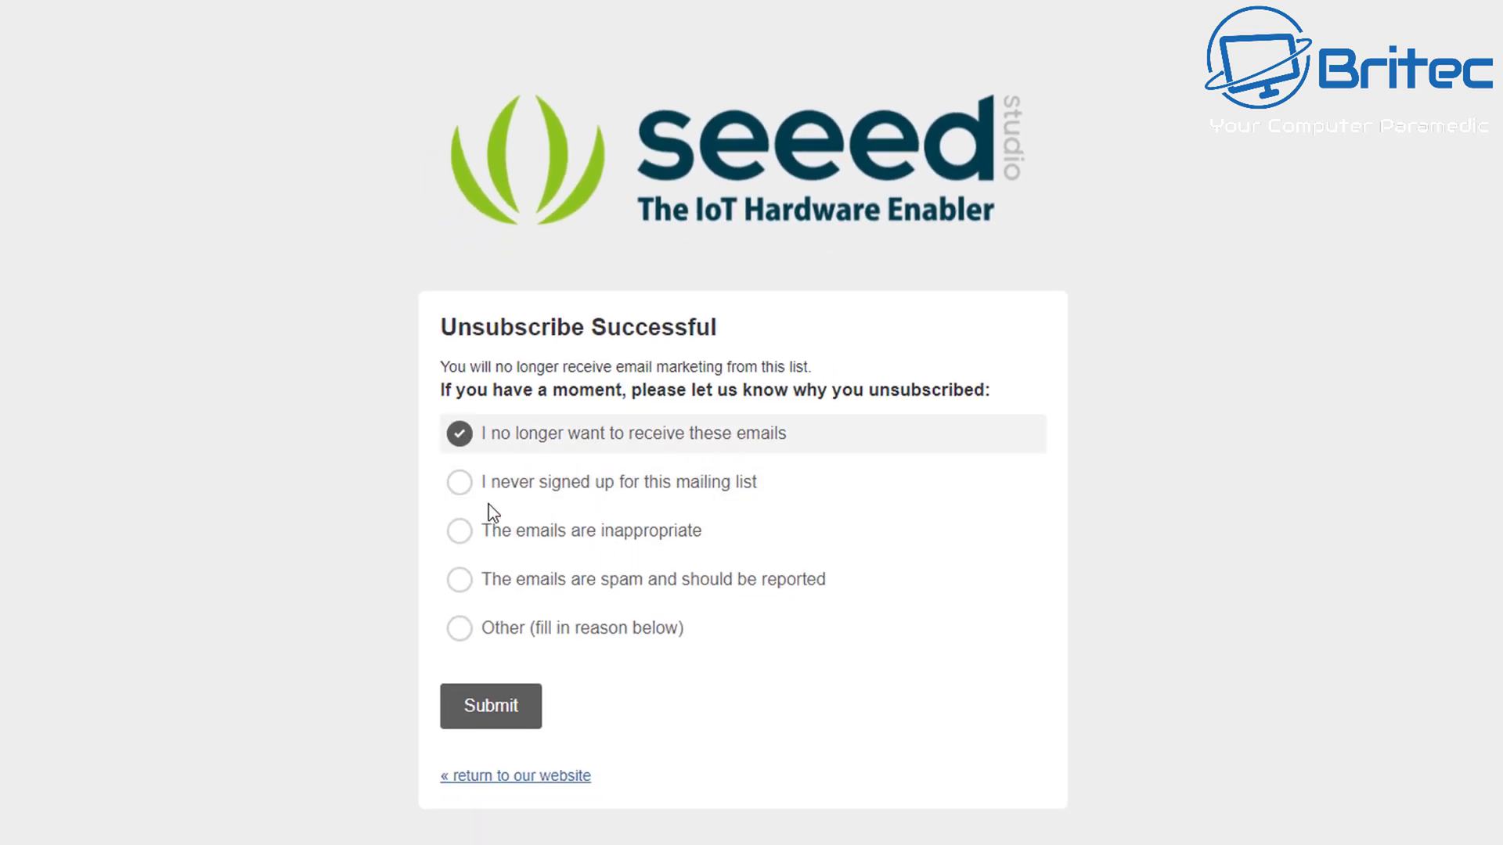
pyautogui.click(504, 708)
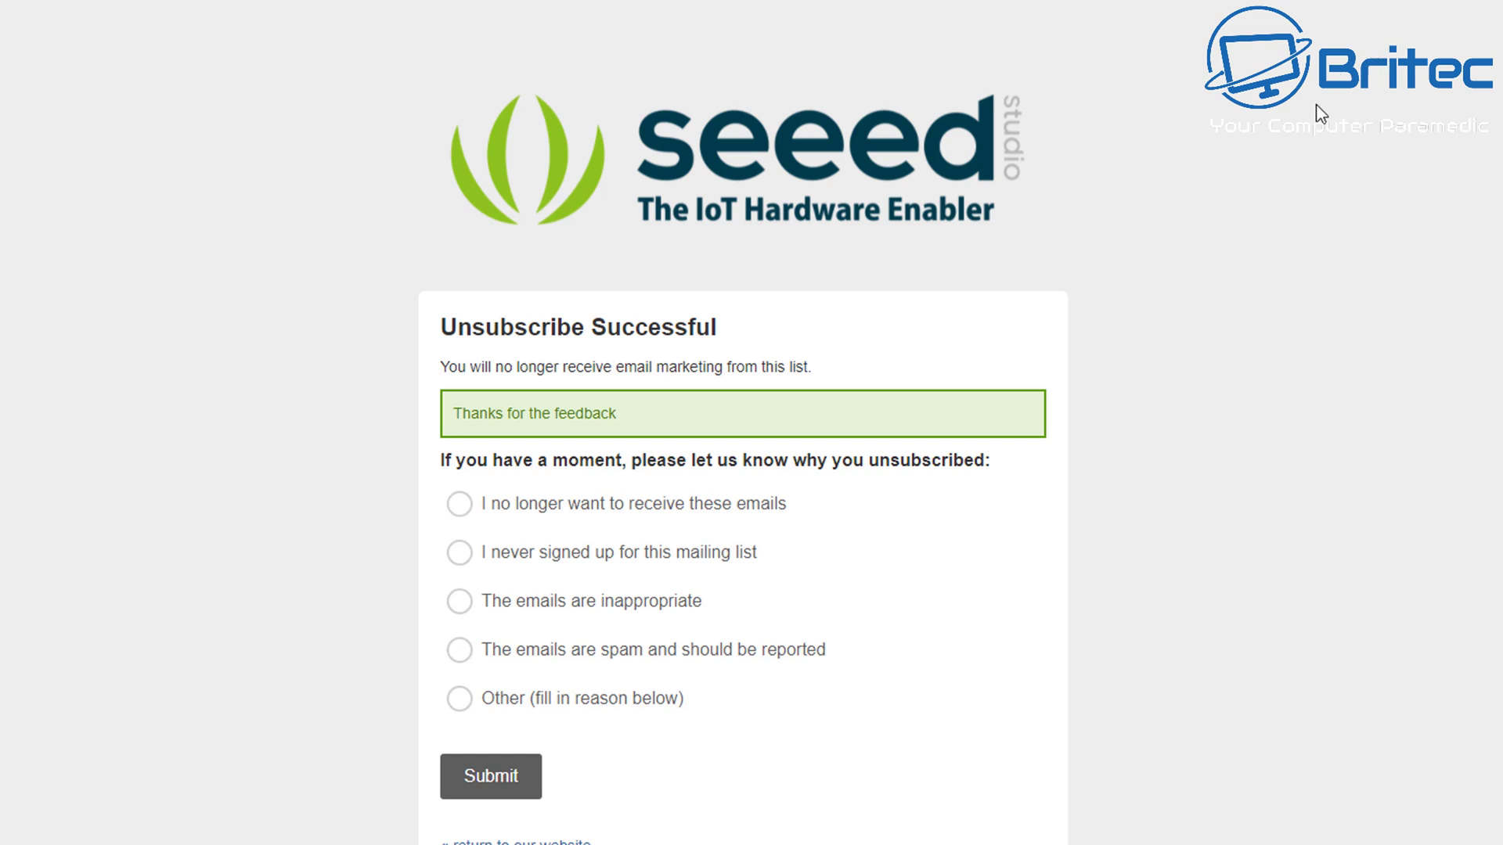
pyautogui.click(1484, 12)
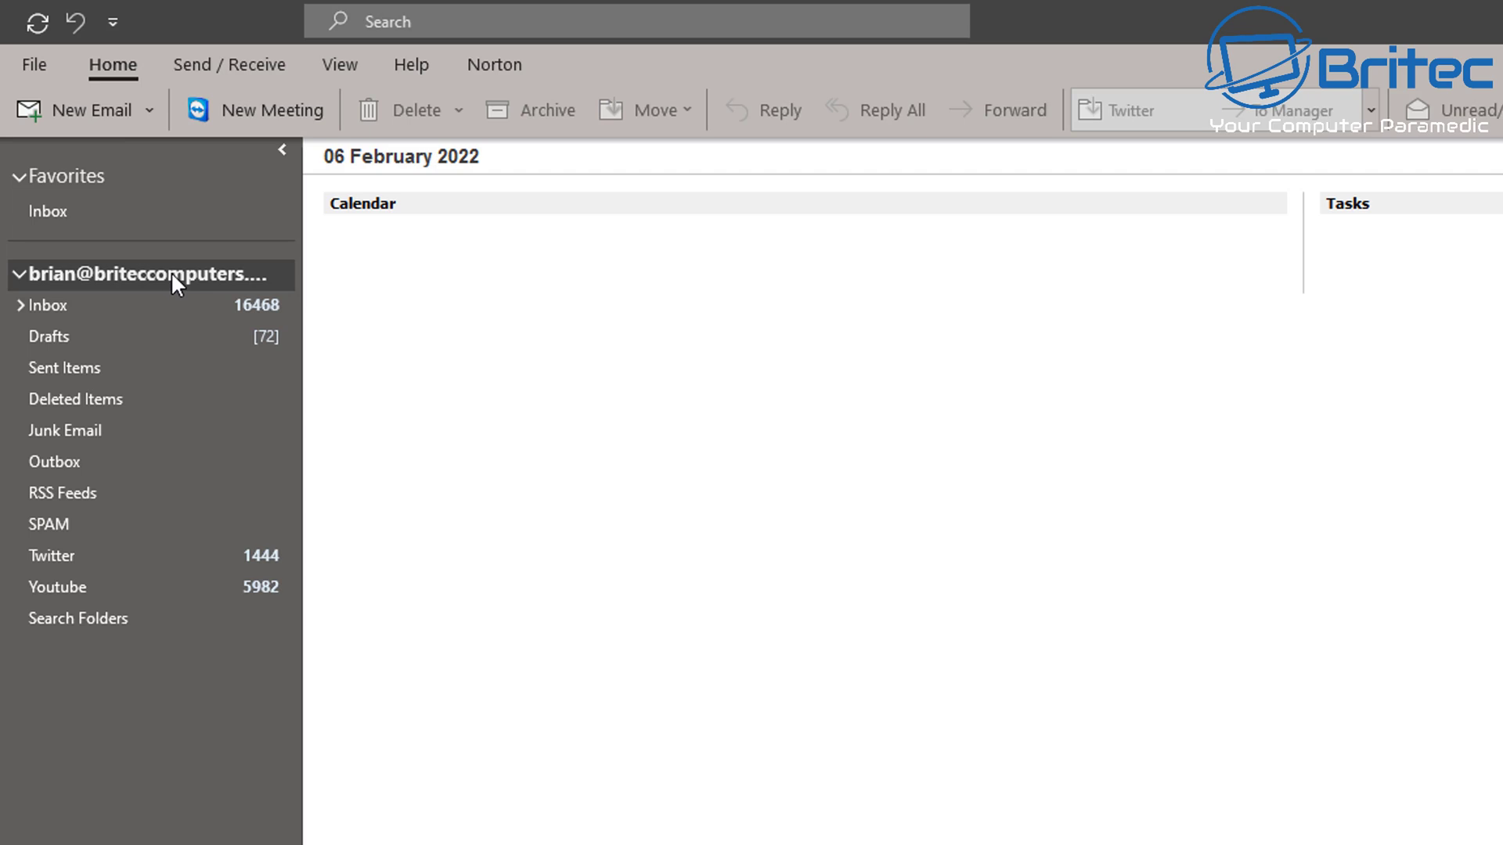
pyautogui.rightClick(173, 276)
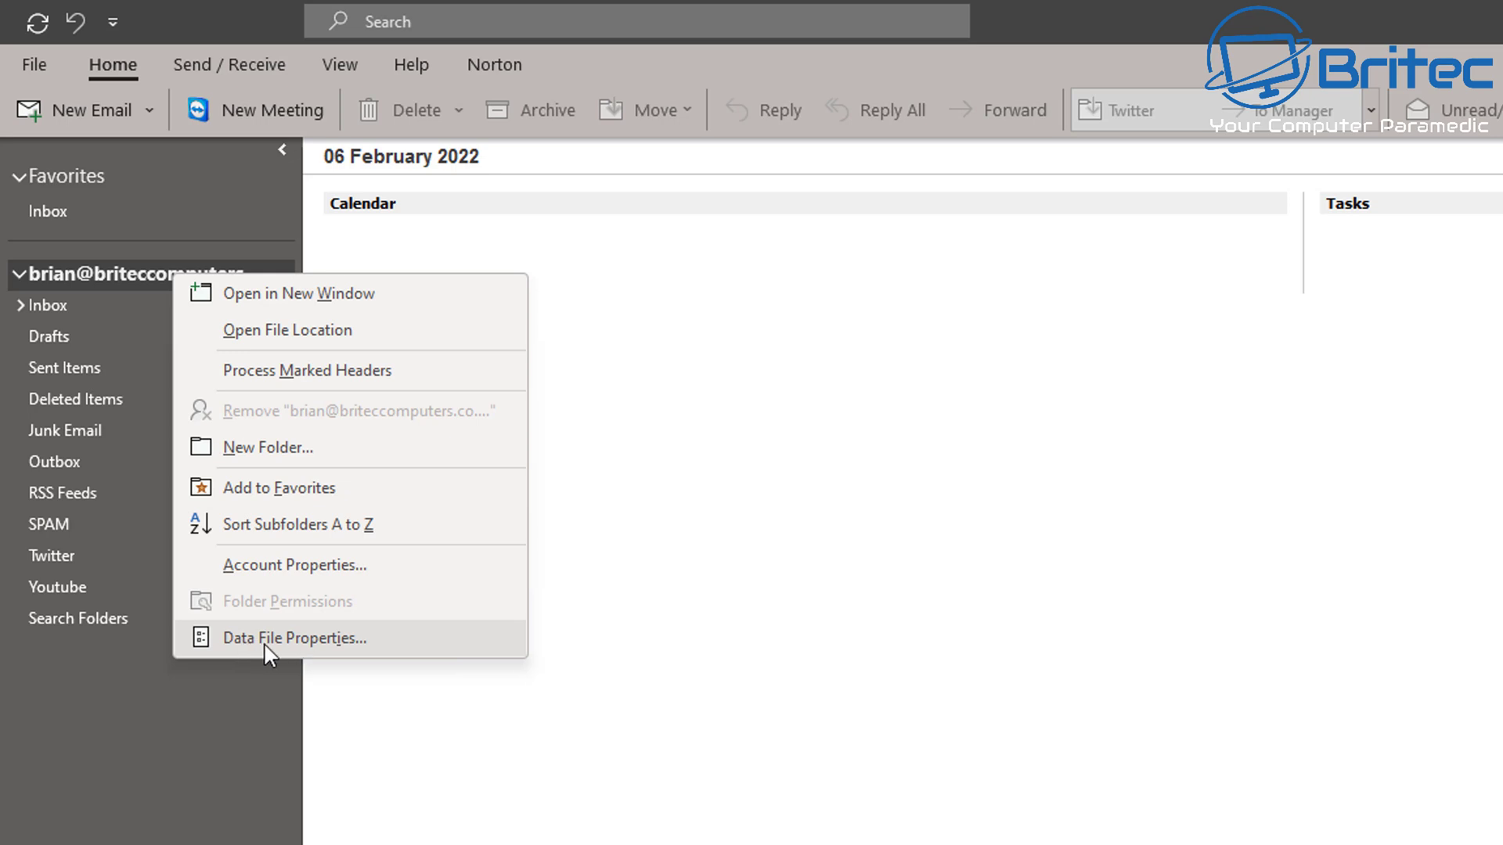
pyautogui.click(327, 648)
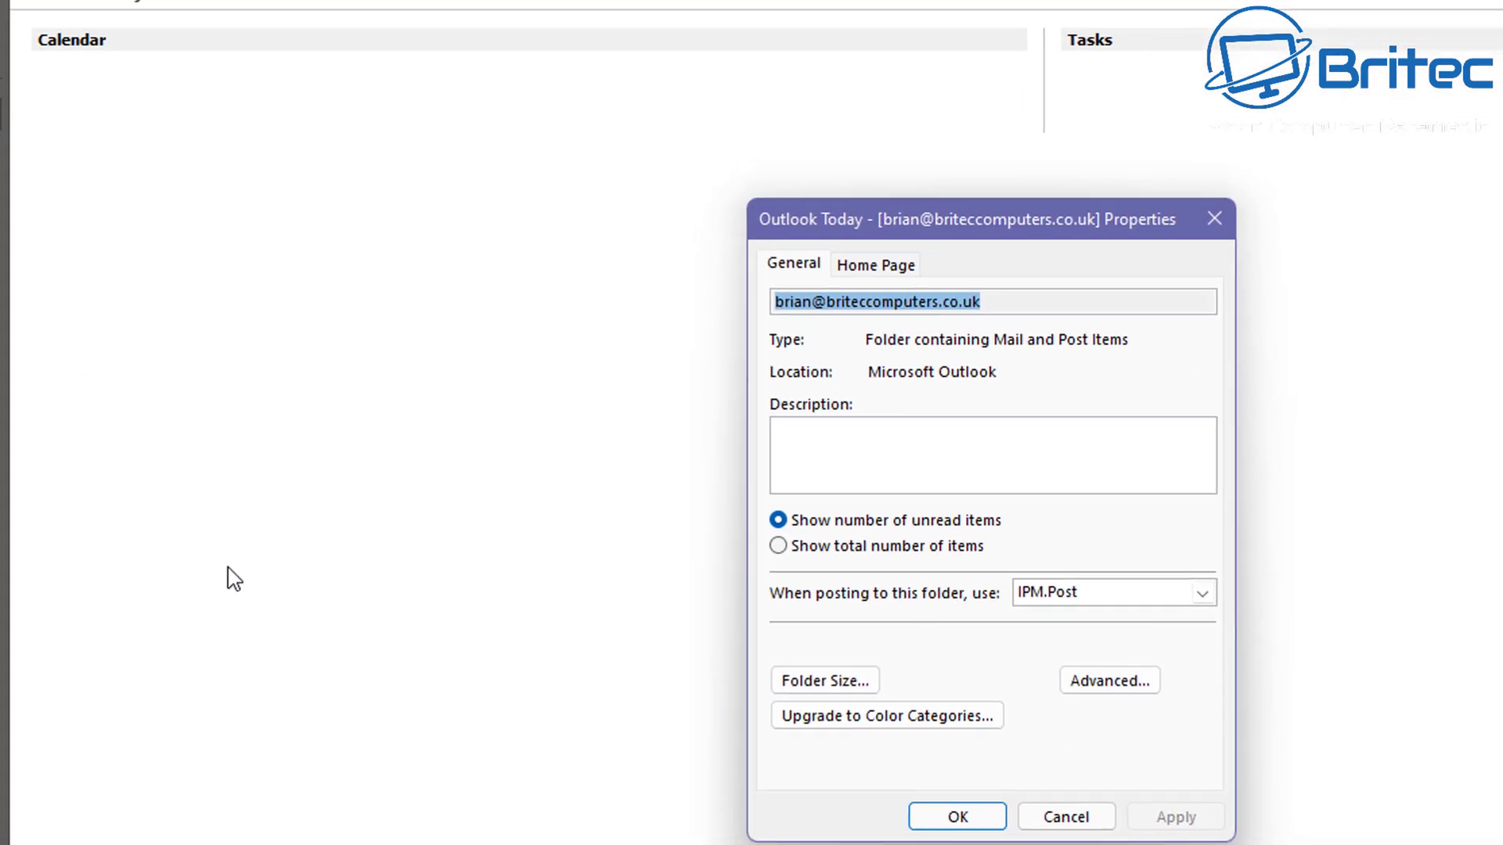
pyautogui.click(825, 681)
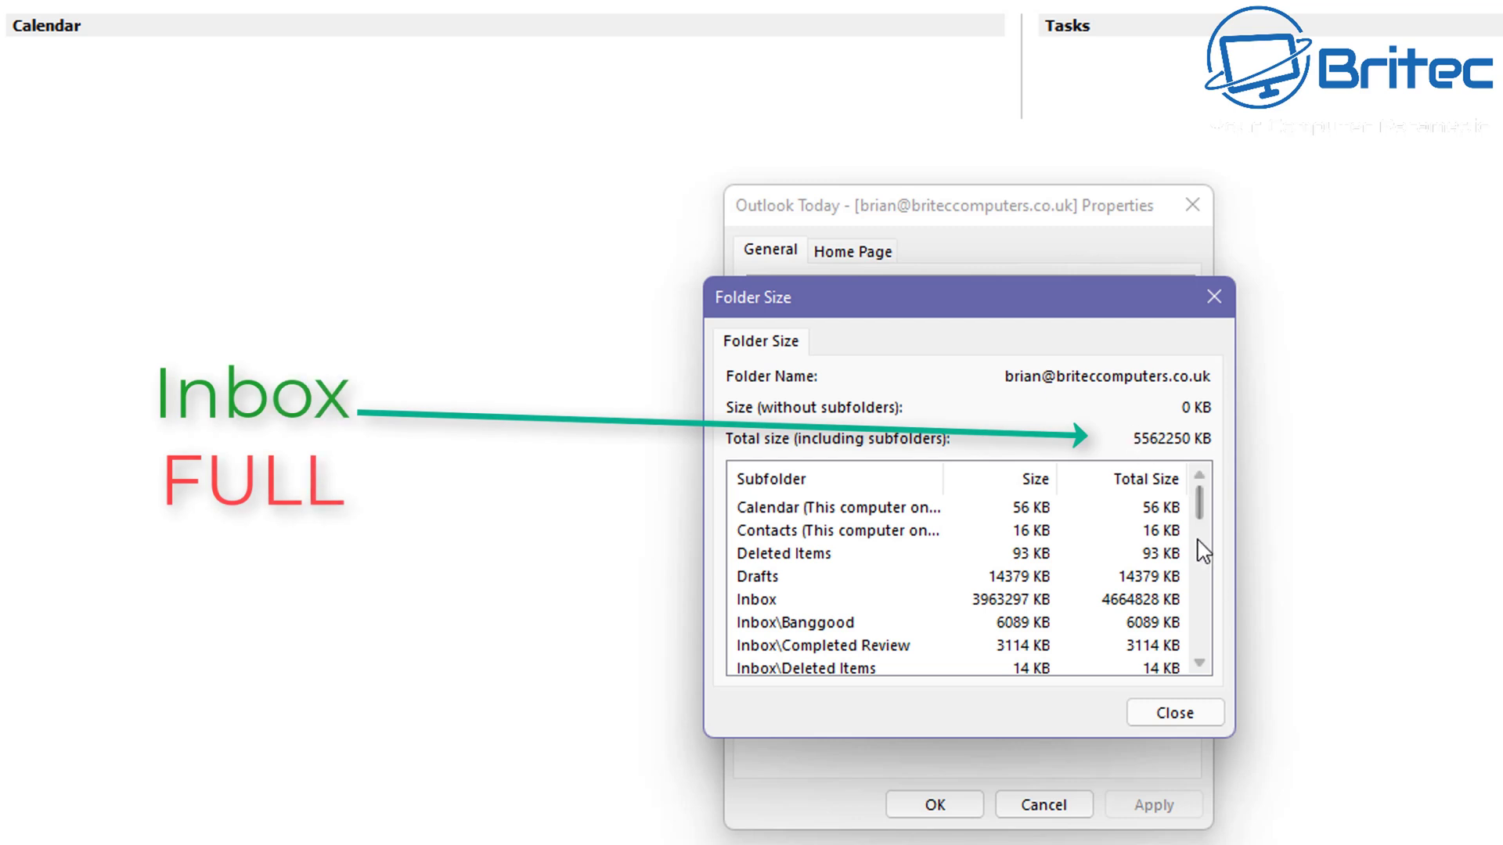
pyautogui.moveTo(1203, 517); pyautogui.dragTo(1210, 547)
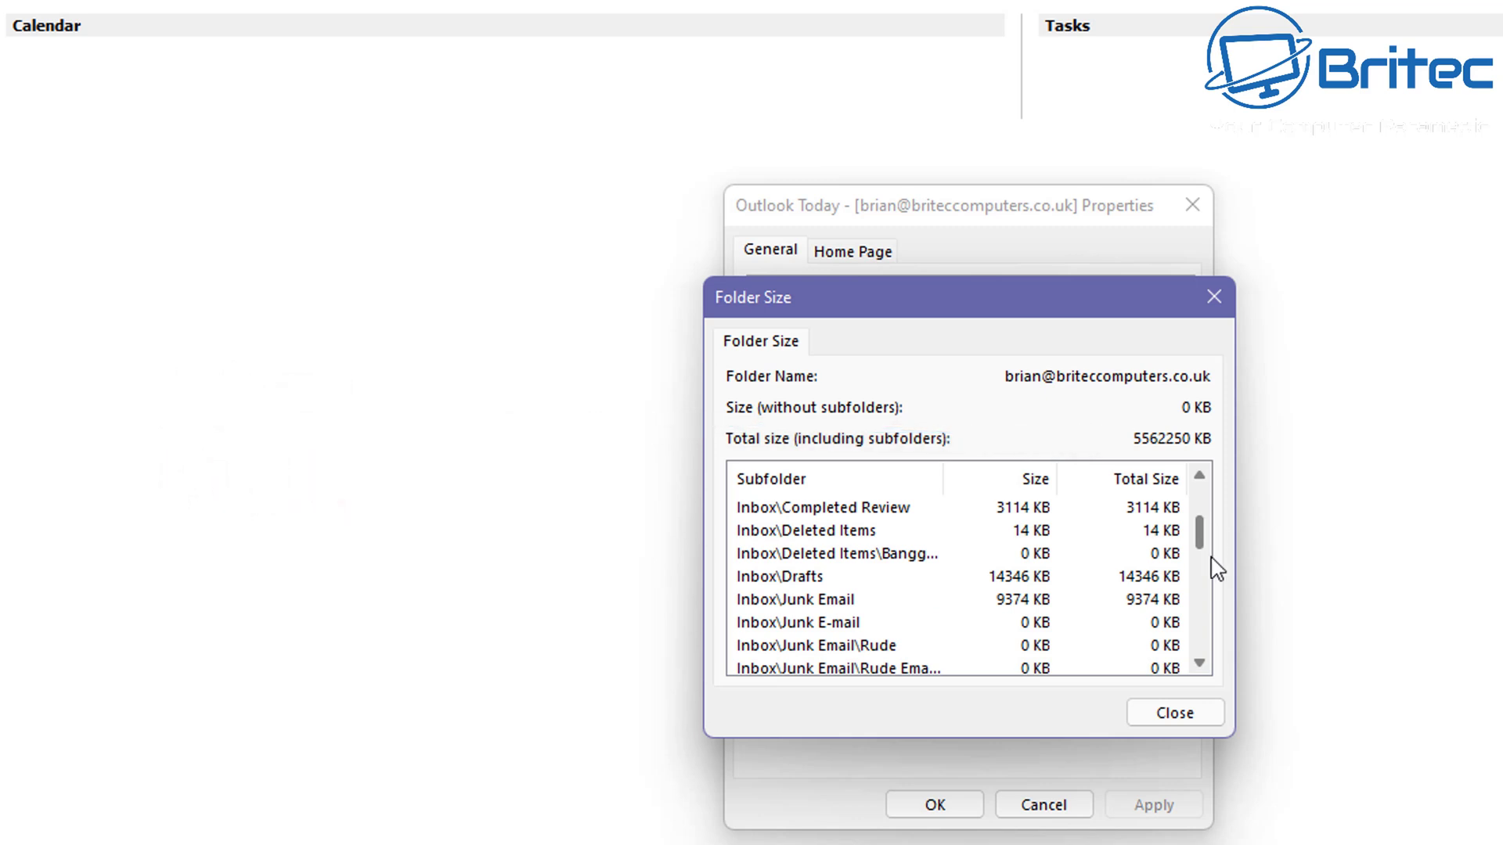
pyautogui.click(1210, 713)
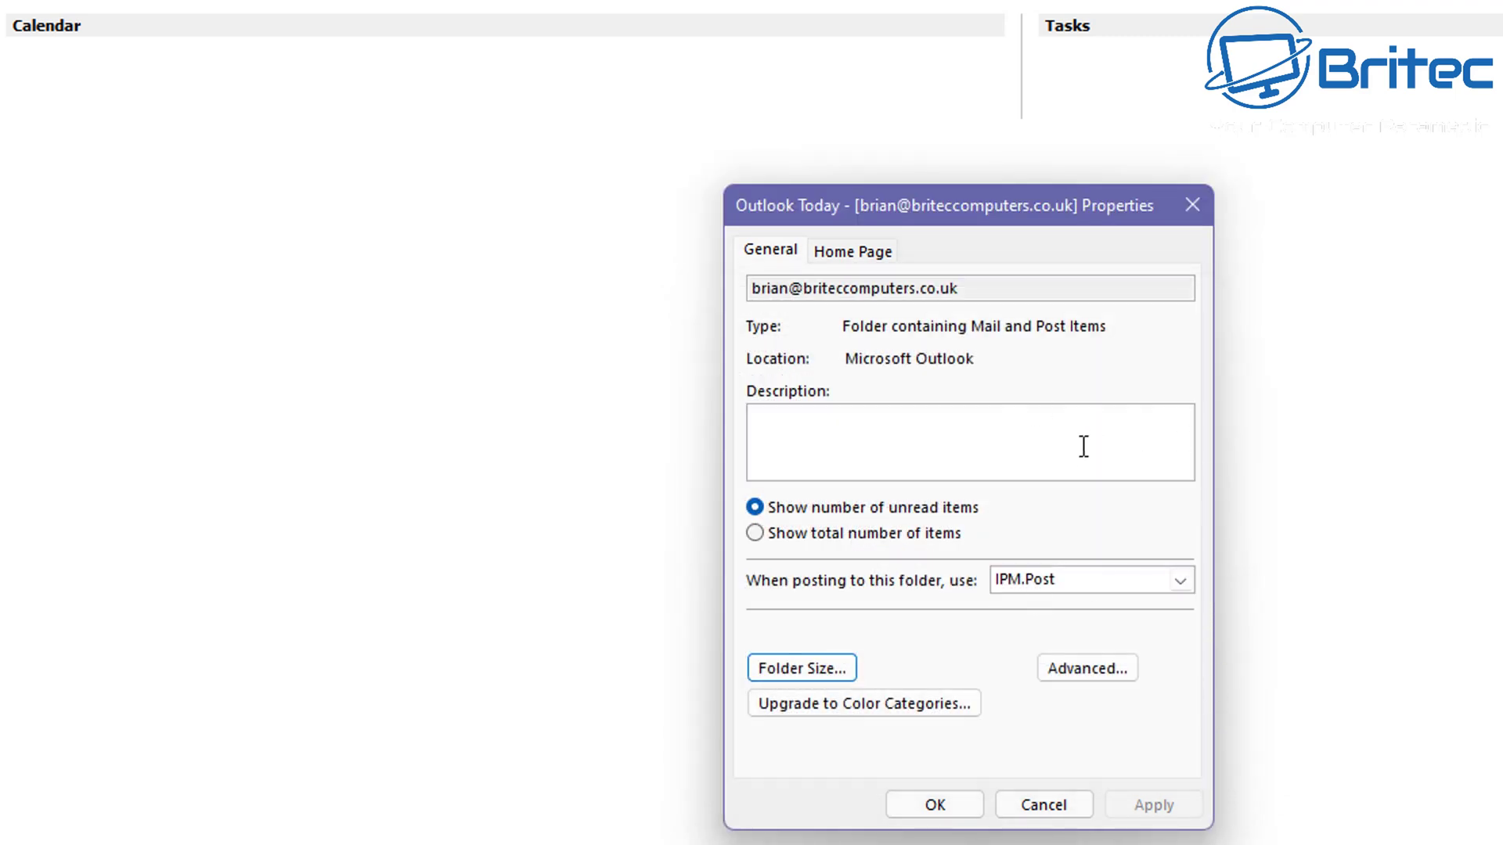
pyautogui.click(1043, 804)
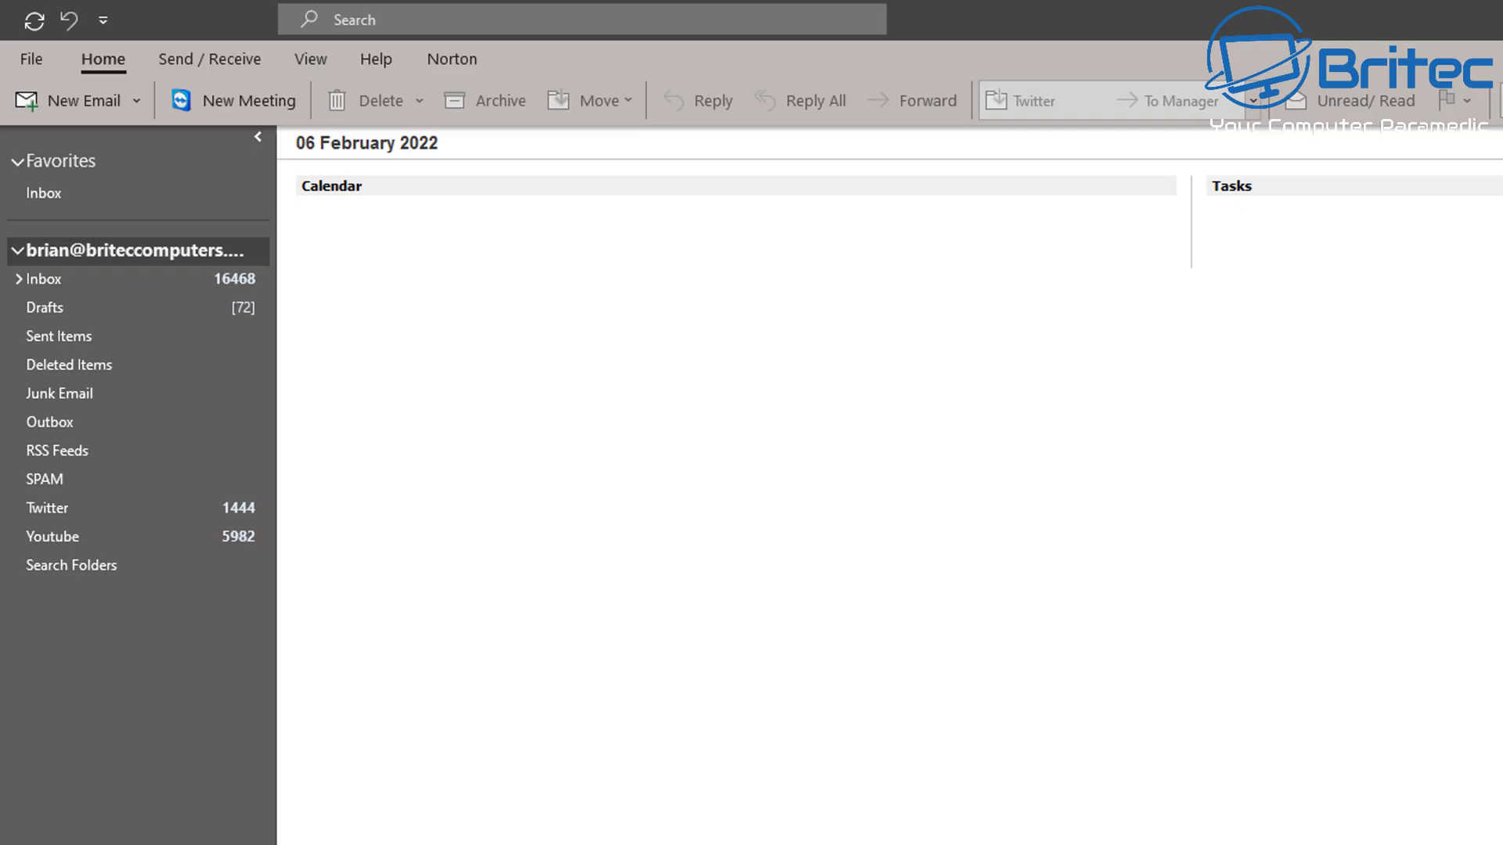
# Step: Open Clean Up Old Items from the File page's Mailbox Settings tools to reach the Archive dialog
pyautogui.click(30, 61)
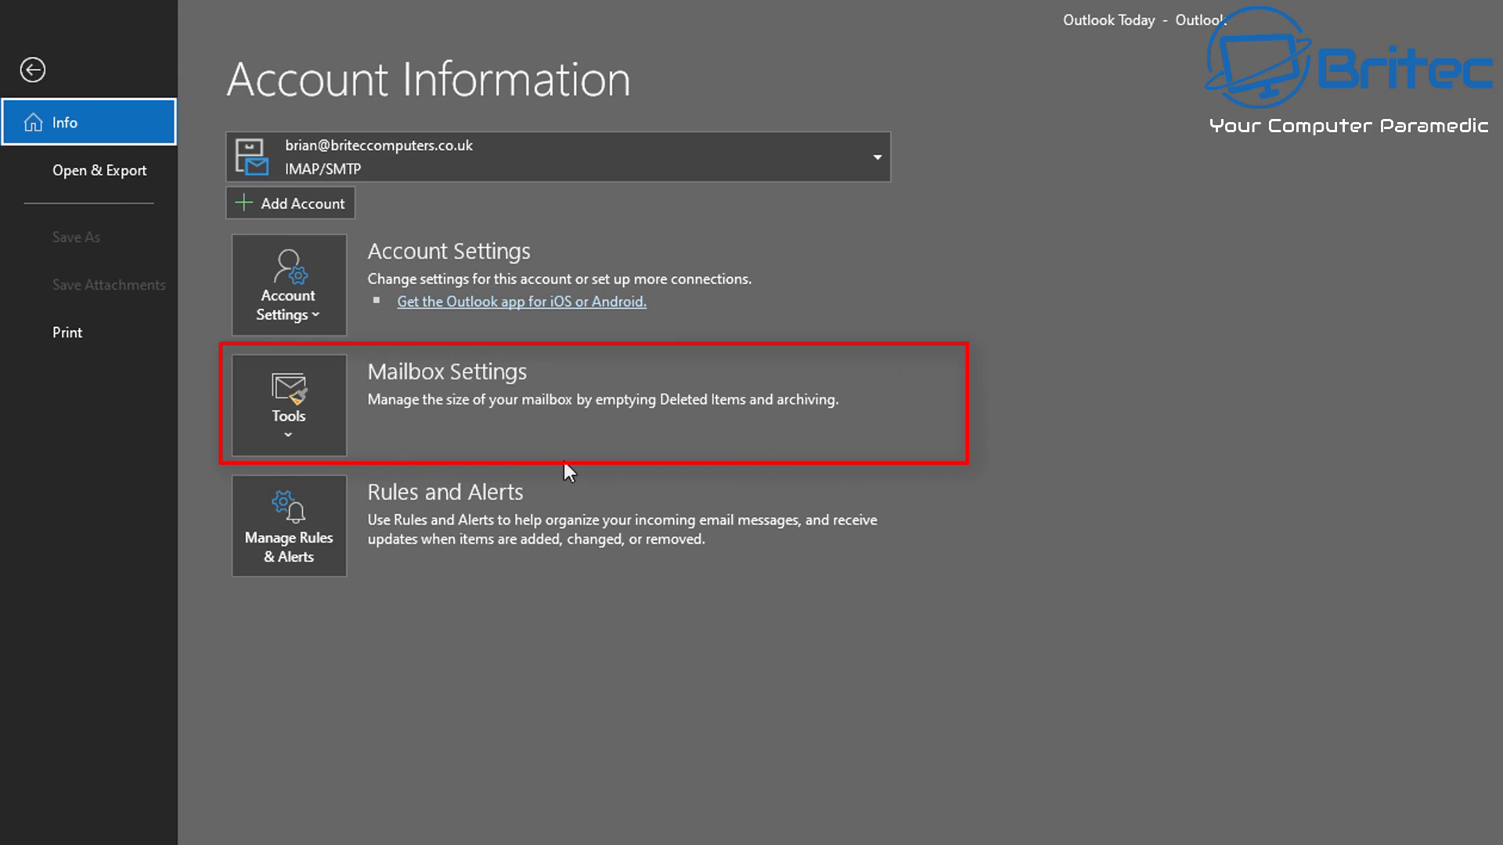
pyautogui.click(300, 435)
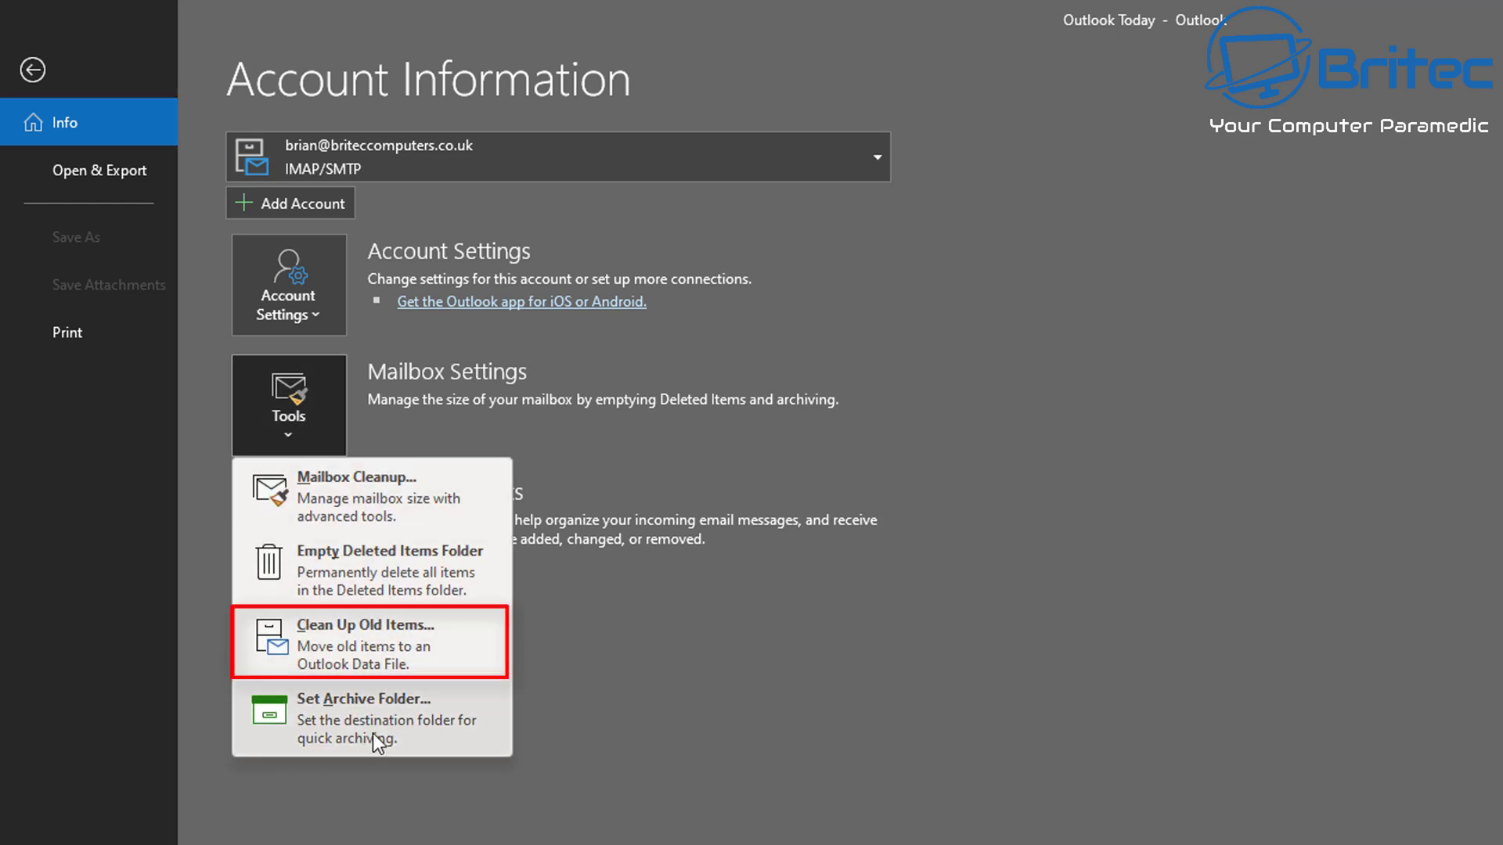
pyautogui.click(382, 650)
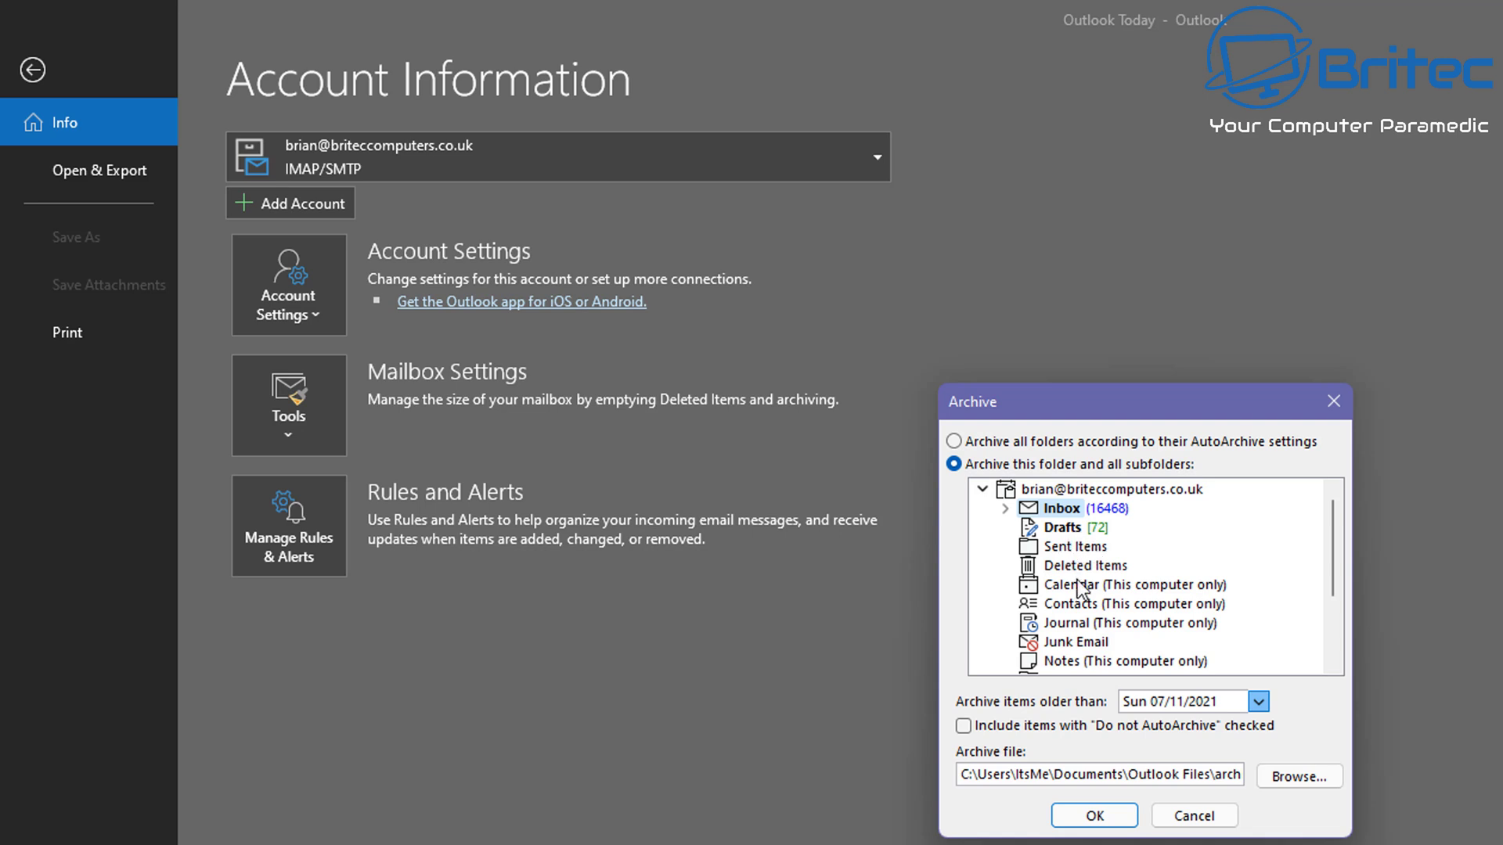
# Step: Select the account root so all folders and subfolders get archived
pyautogui.scroll(-1, 1108, 642)
pyautogui.scroll(1, 1108, 642)
pyautogui.click(1104, 492)
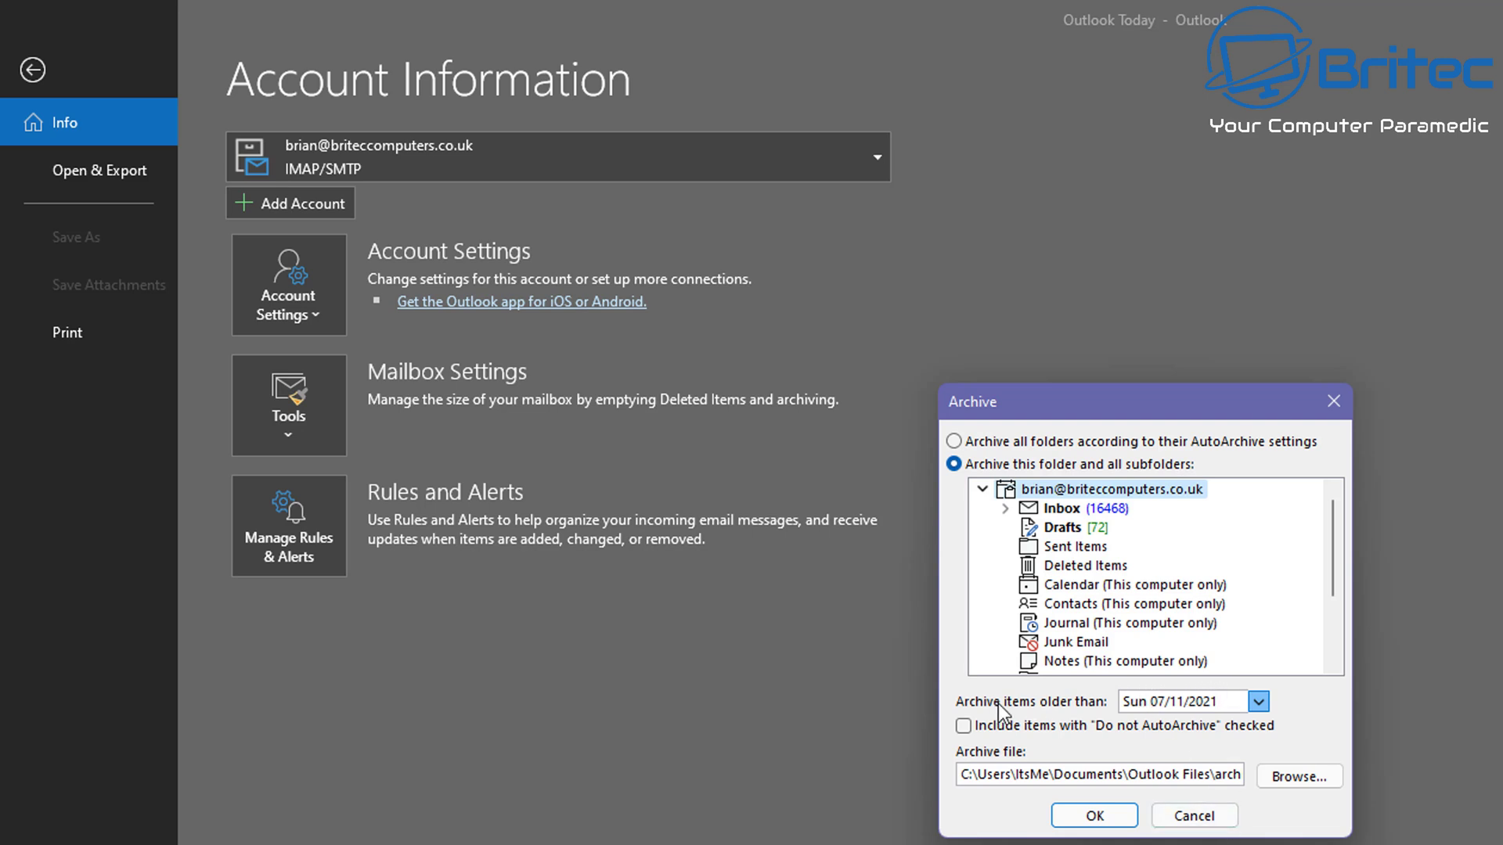
# Step: Set the archive cutoff date to 01/01/2020 in the calendar and start archiving
pyautogui.click(1258, 705)
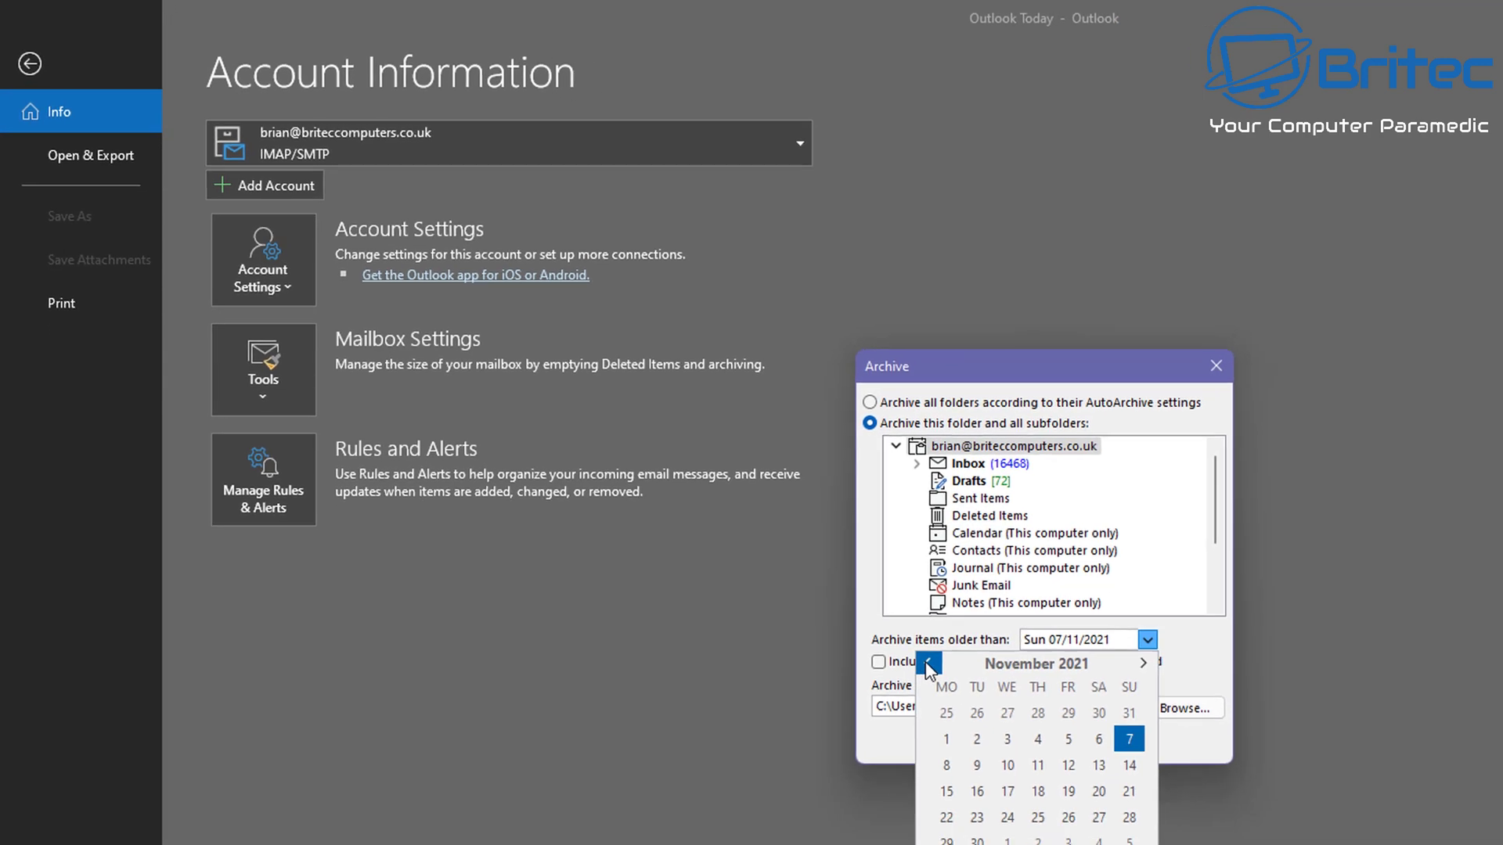
pyautogui.click(928, 664)
pyautogui.click(928, 664)
pyautogui.click(929, 665)
pyautogui.click(928, 665)
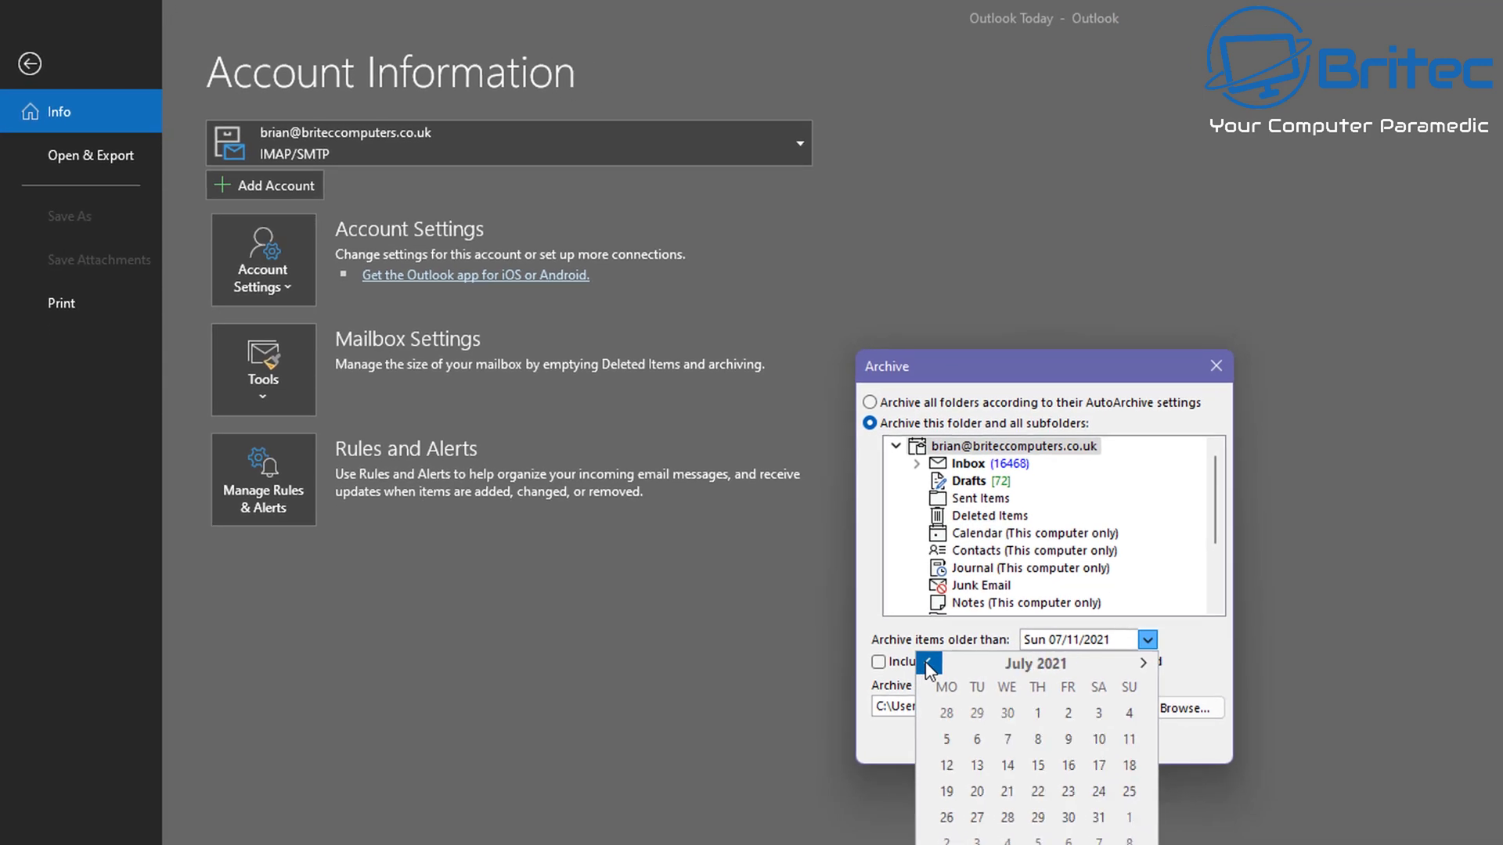
pyautogui.click(928, 664)
pyautogui.click(928, 665)
pyautogui.click(928, 664)
pyautogui.click(929, 664)
pyautogui.click(928, 664)
pyautogui.click(928, 665)
pyautogui.click(928, 664)
pyautogui.click(928, 665)
pyautogui.click(928, 664)
pyautogui.click(928, 665)
pyautogui.click(928, 665)
pyautogui.click(928, 664)
pyautogui.click(928, 664)
pyautogui.click(928, 665)
pyautogui.click(928, 665)
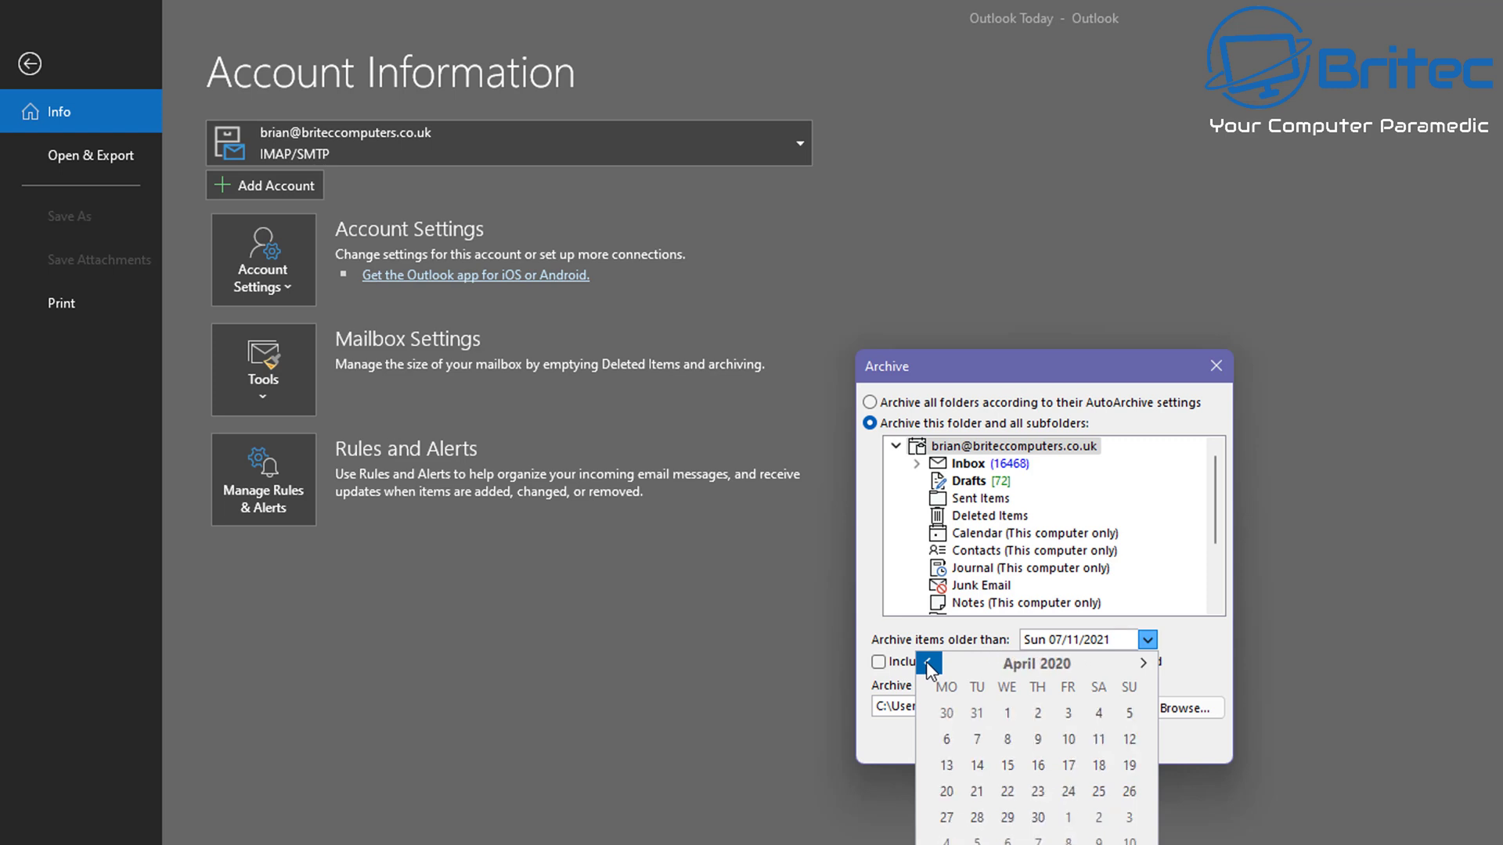
pyautogui.click(928, 664)
pyautogui.click(928, 664)
pyautogui.click(929, 665)
pyautogui.click(929, 665)
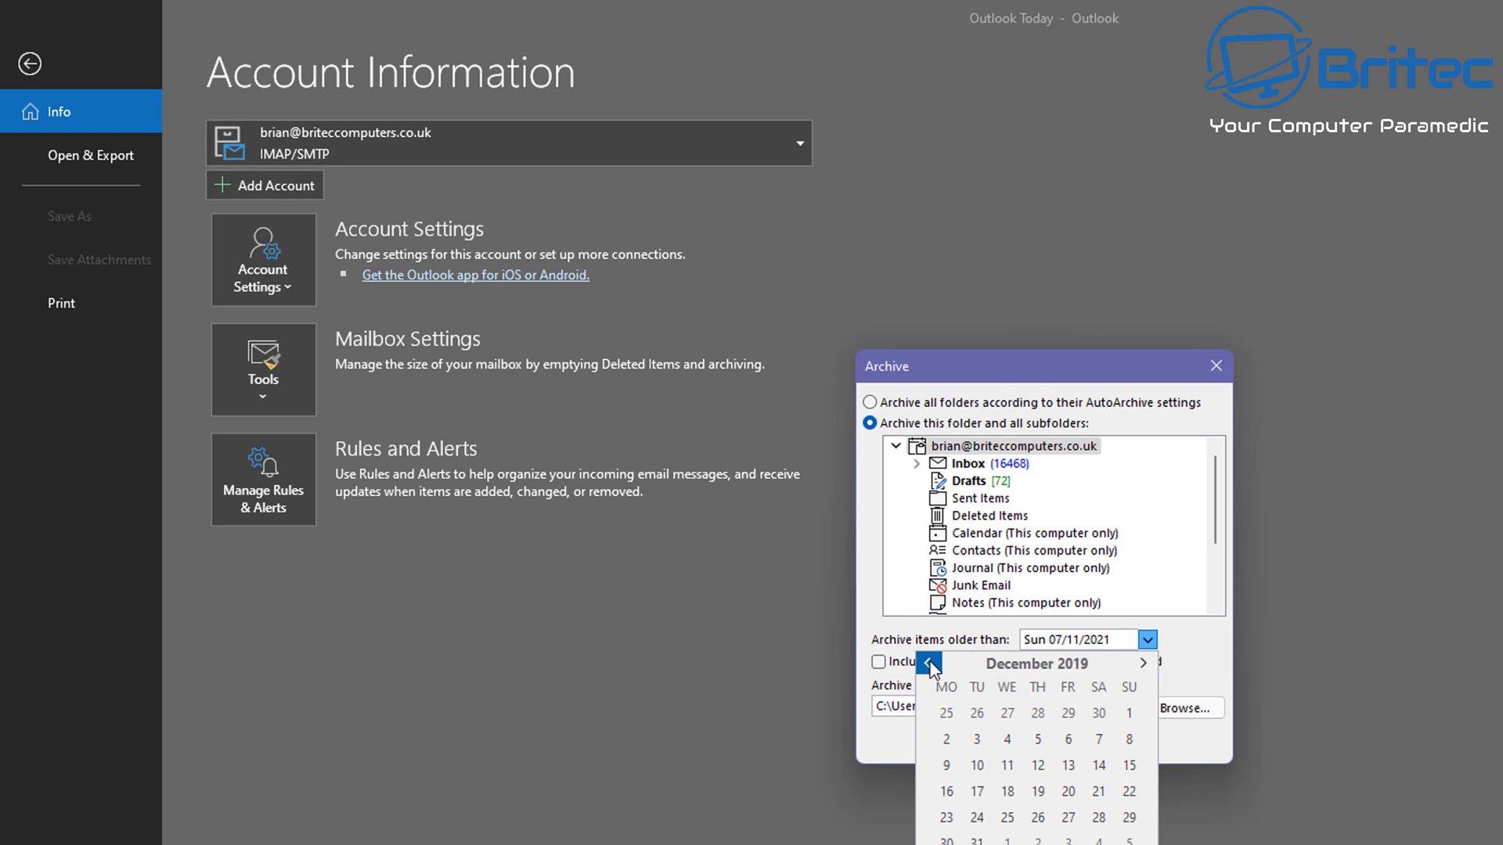
pyautogui.click(1142, 665)
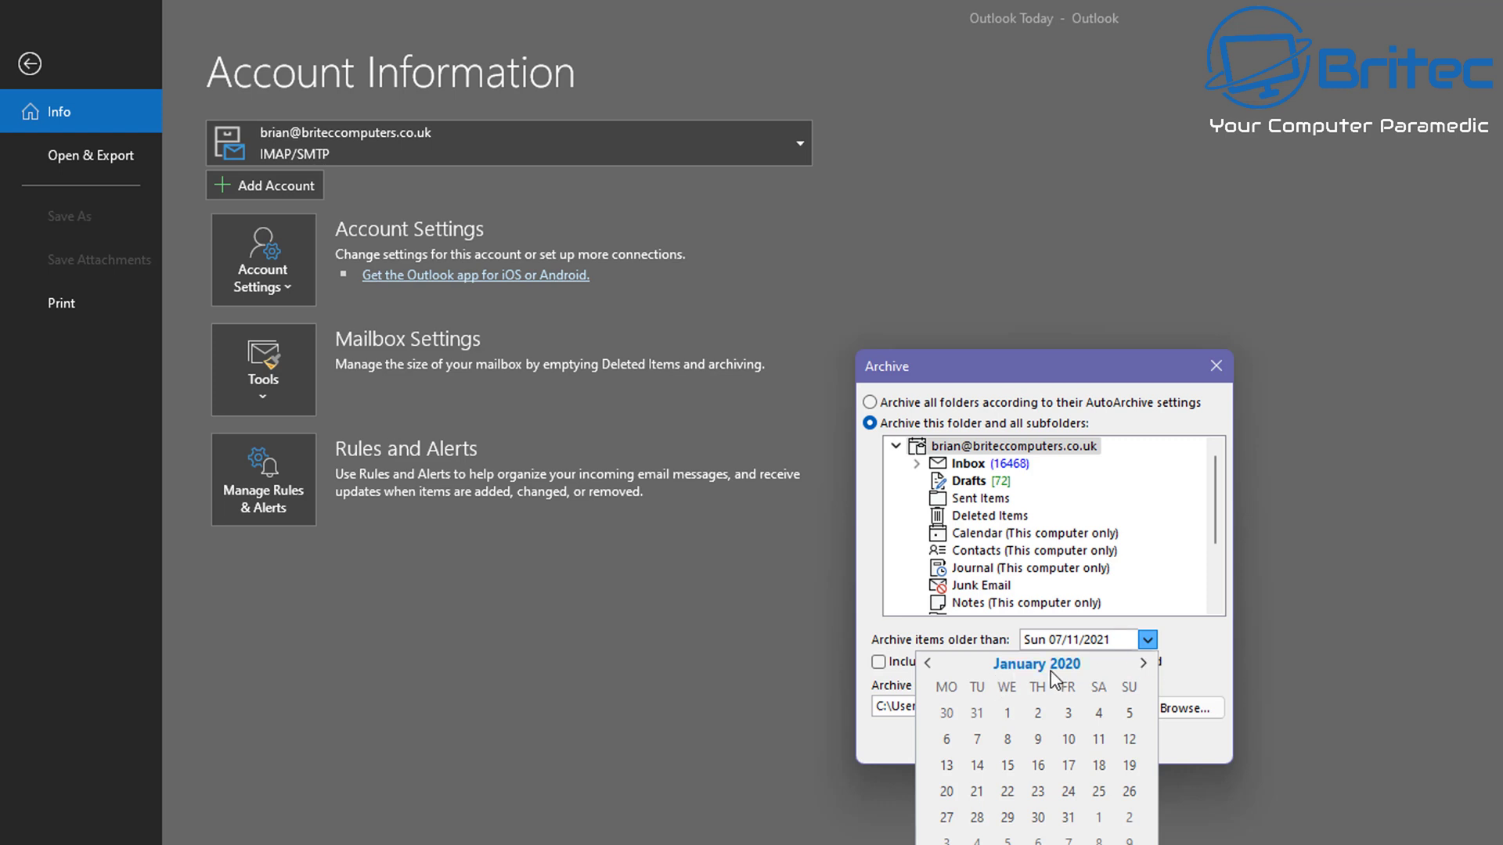
pyautogui.click(1008, 713)
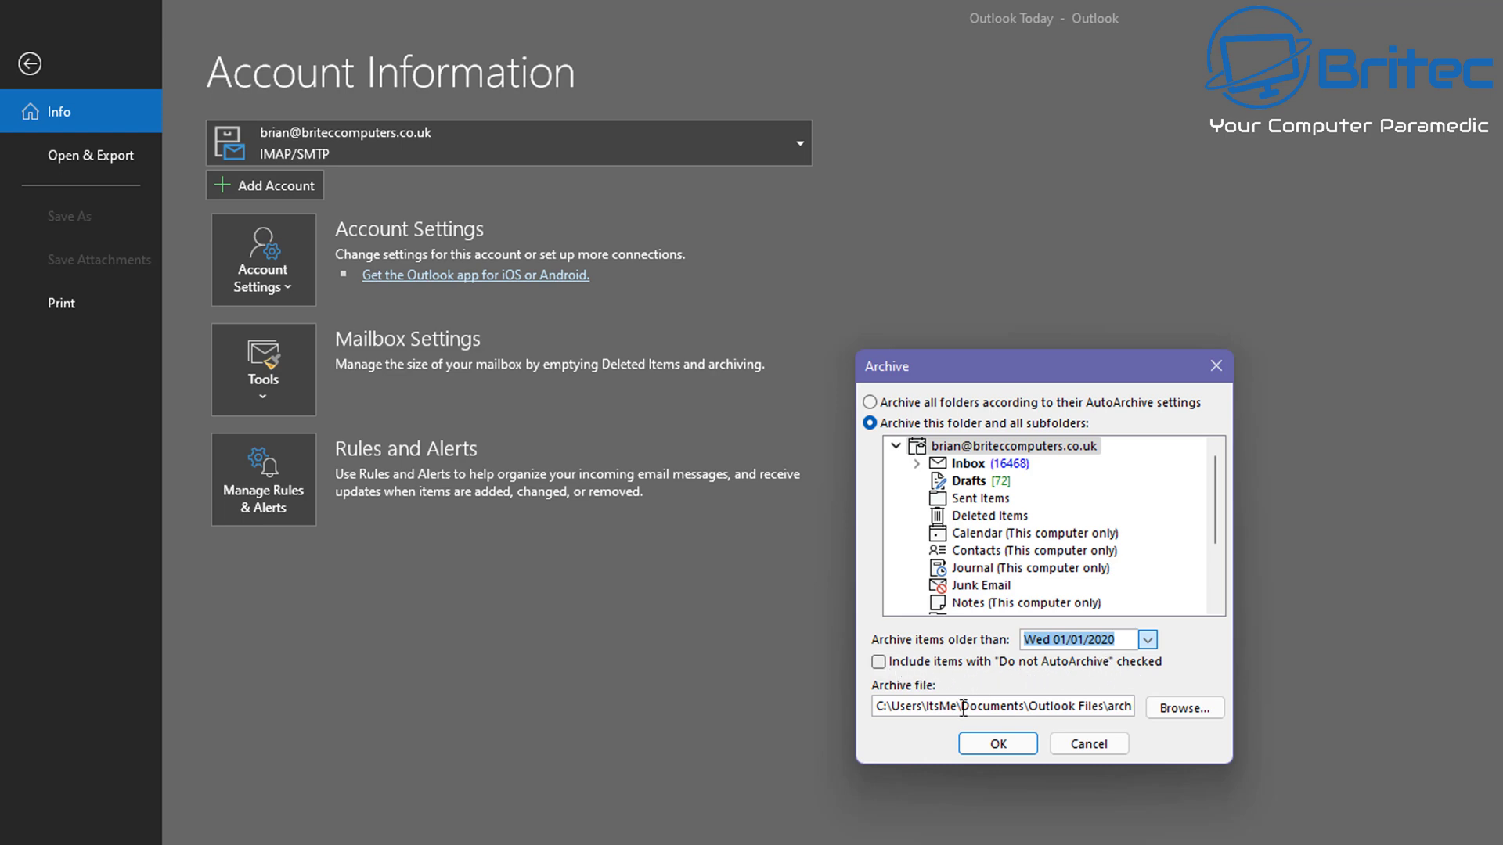
pyautogui.click(999, 744)
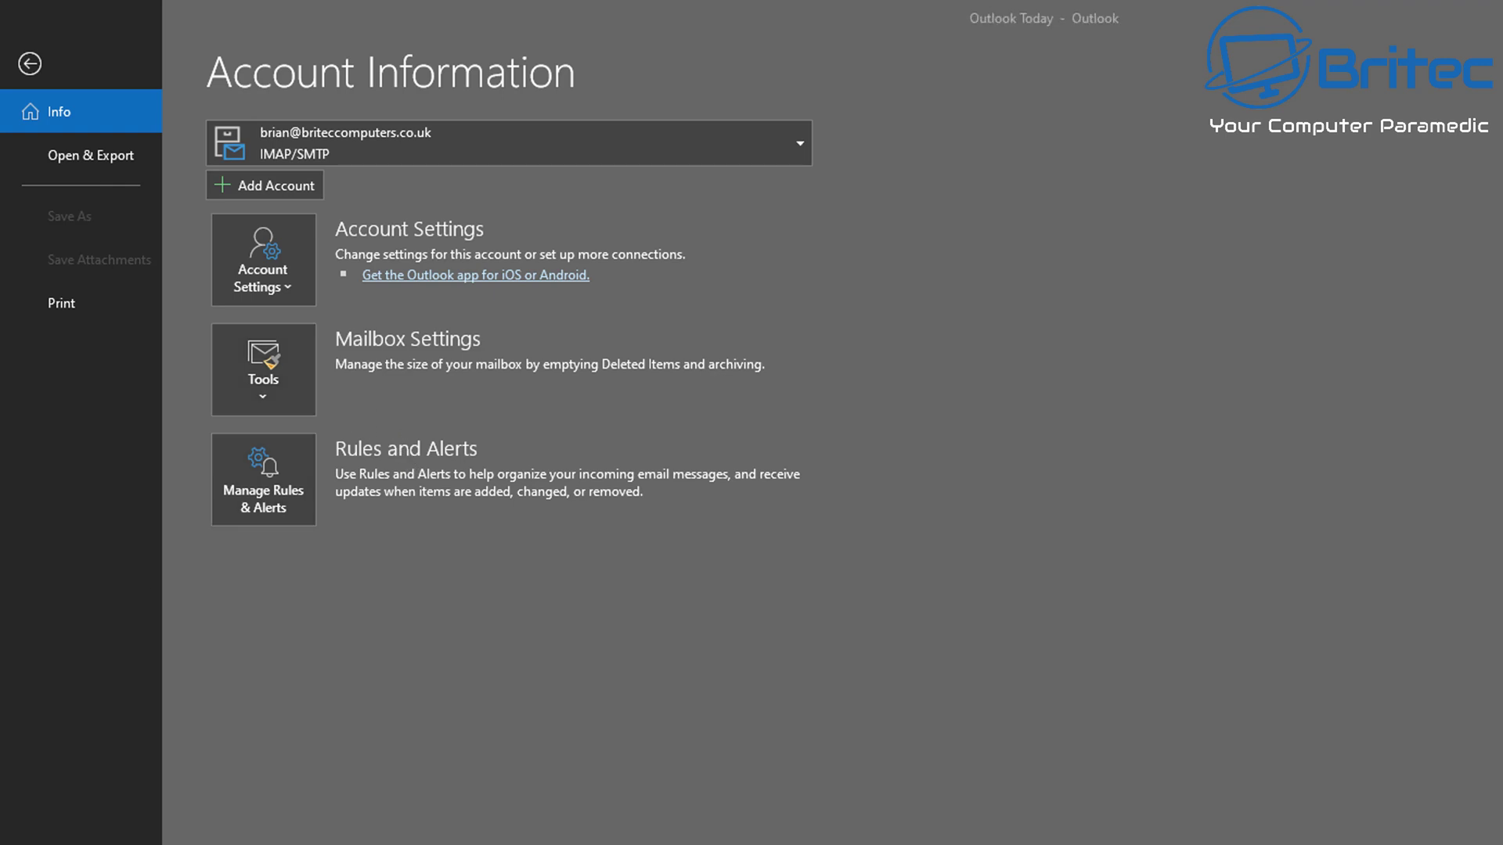
# Step: Return to the mail folders and watch the Archives Inbox fill while the account Inbox drops to 1689
pyautogui.click(29, 64)
pyautogui.click(44, 621)
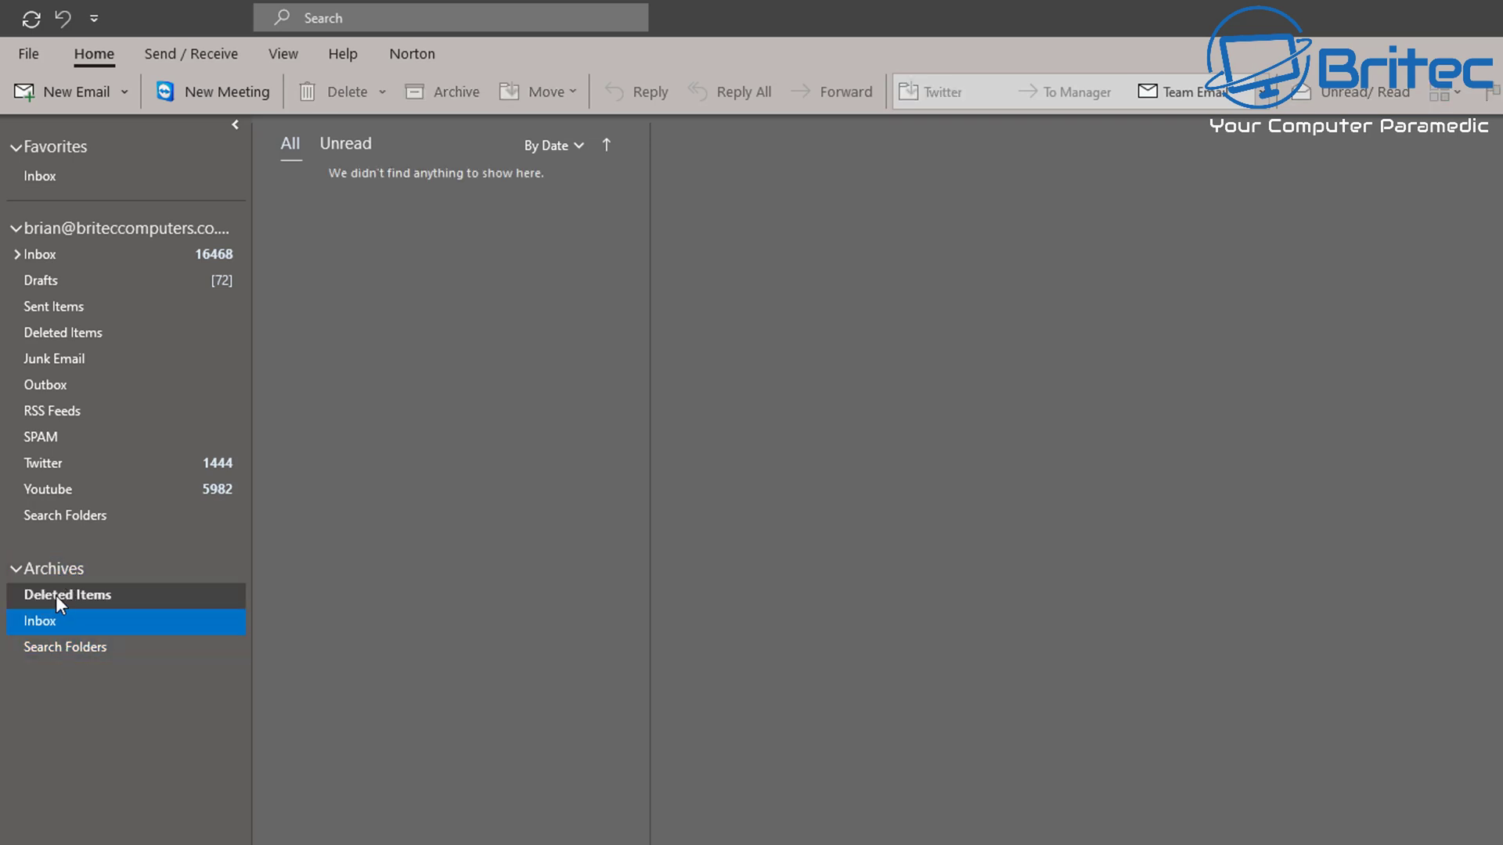
pyautogui.click(54, 571)
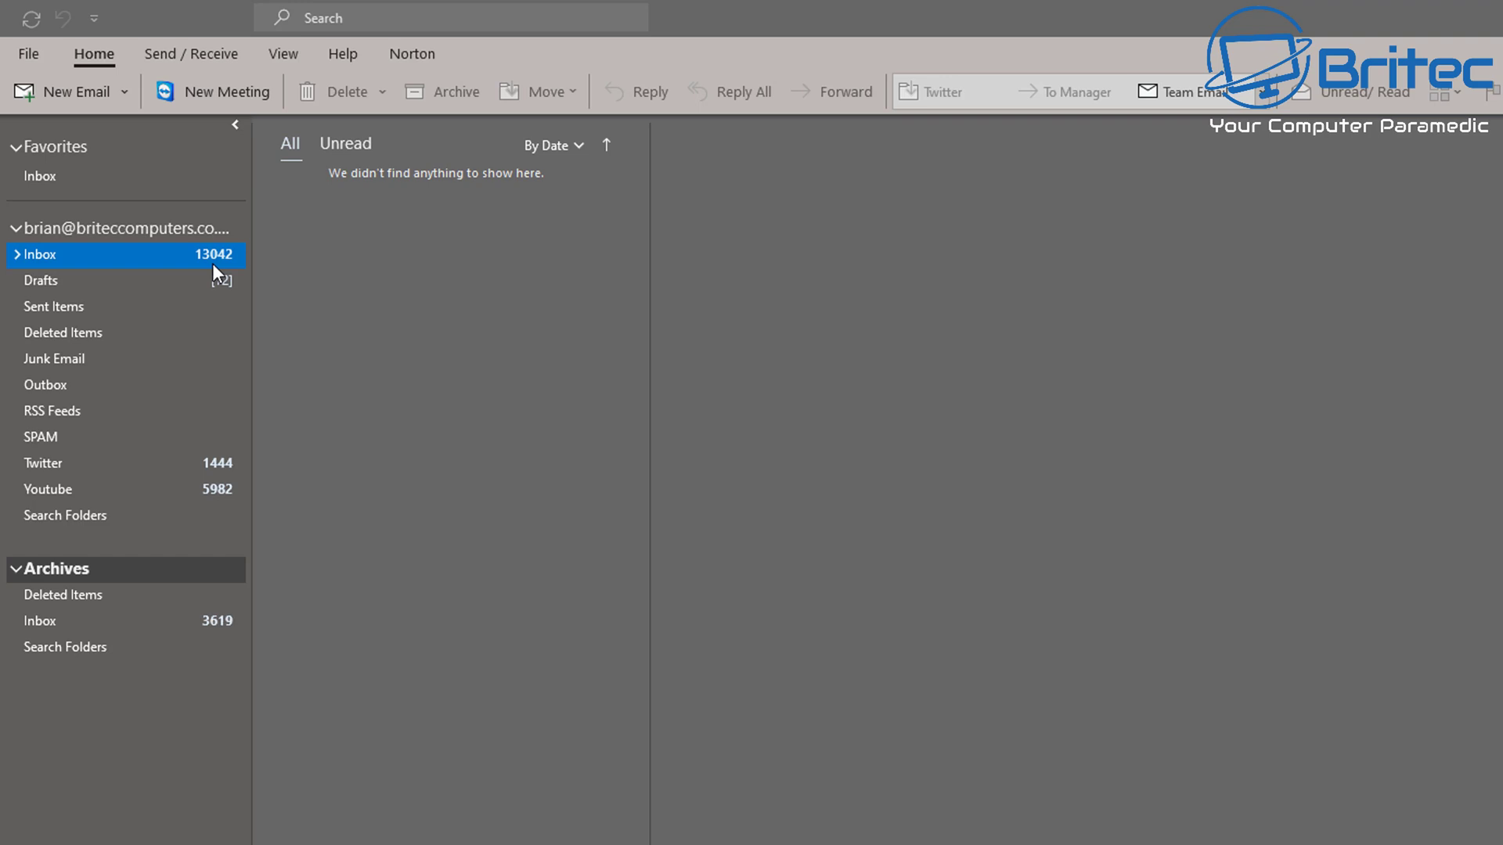
pyautogui.click(280, 338)
pyautogui.click(302, 644)
pyautogui.click(243, 645)
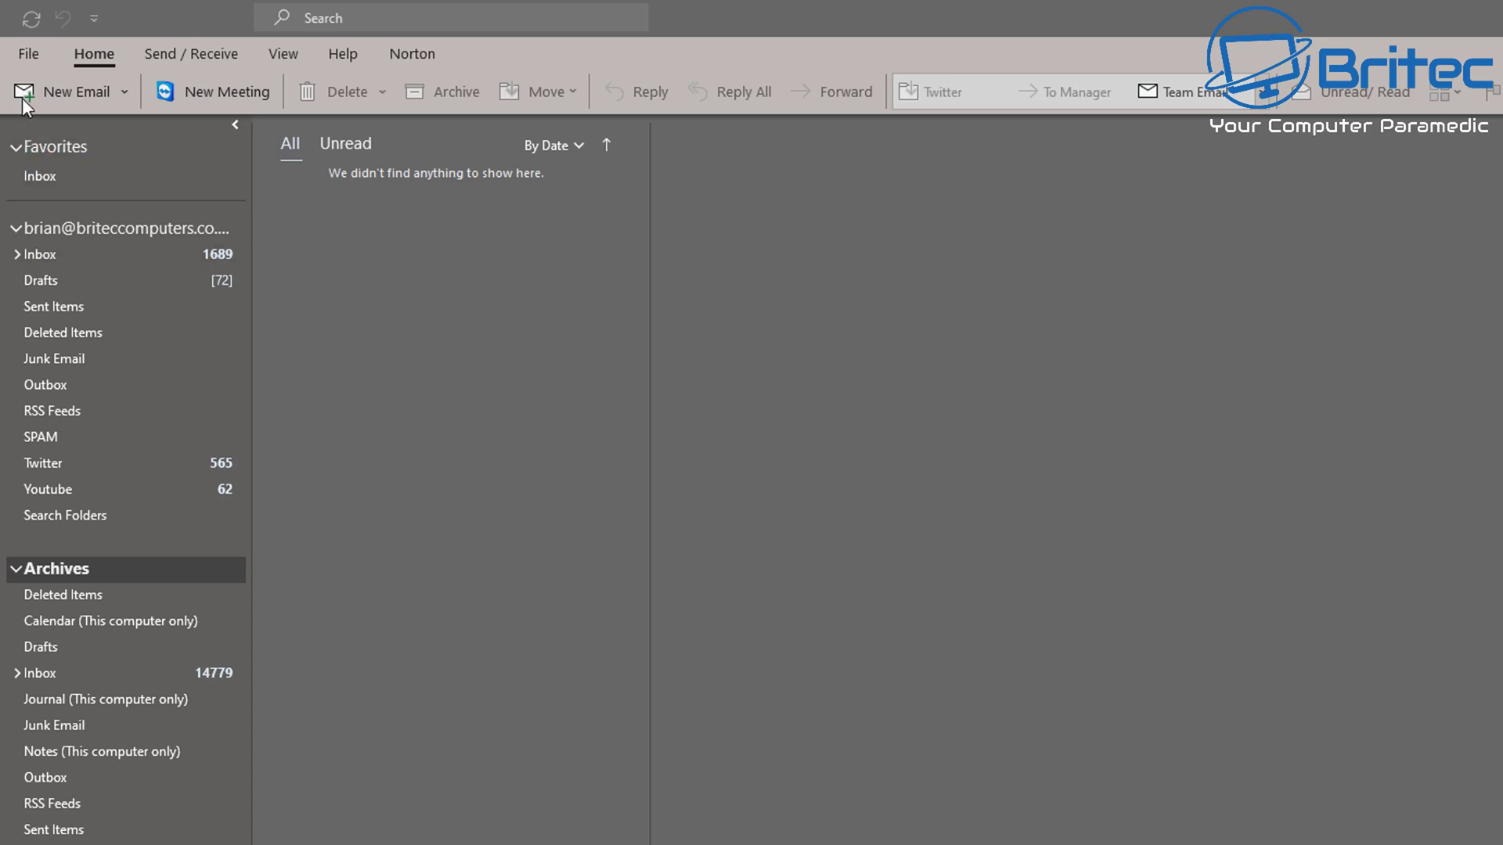
# Step: Open Account Settings and show the Data Files list
pyautogui.click(29, 54)
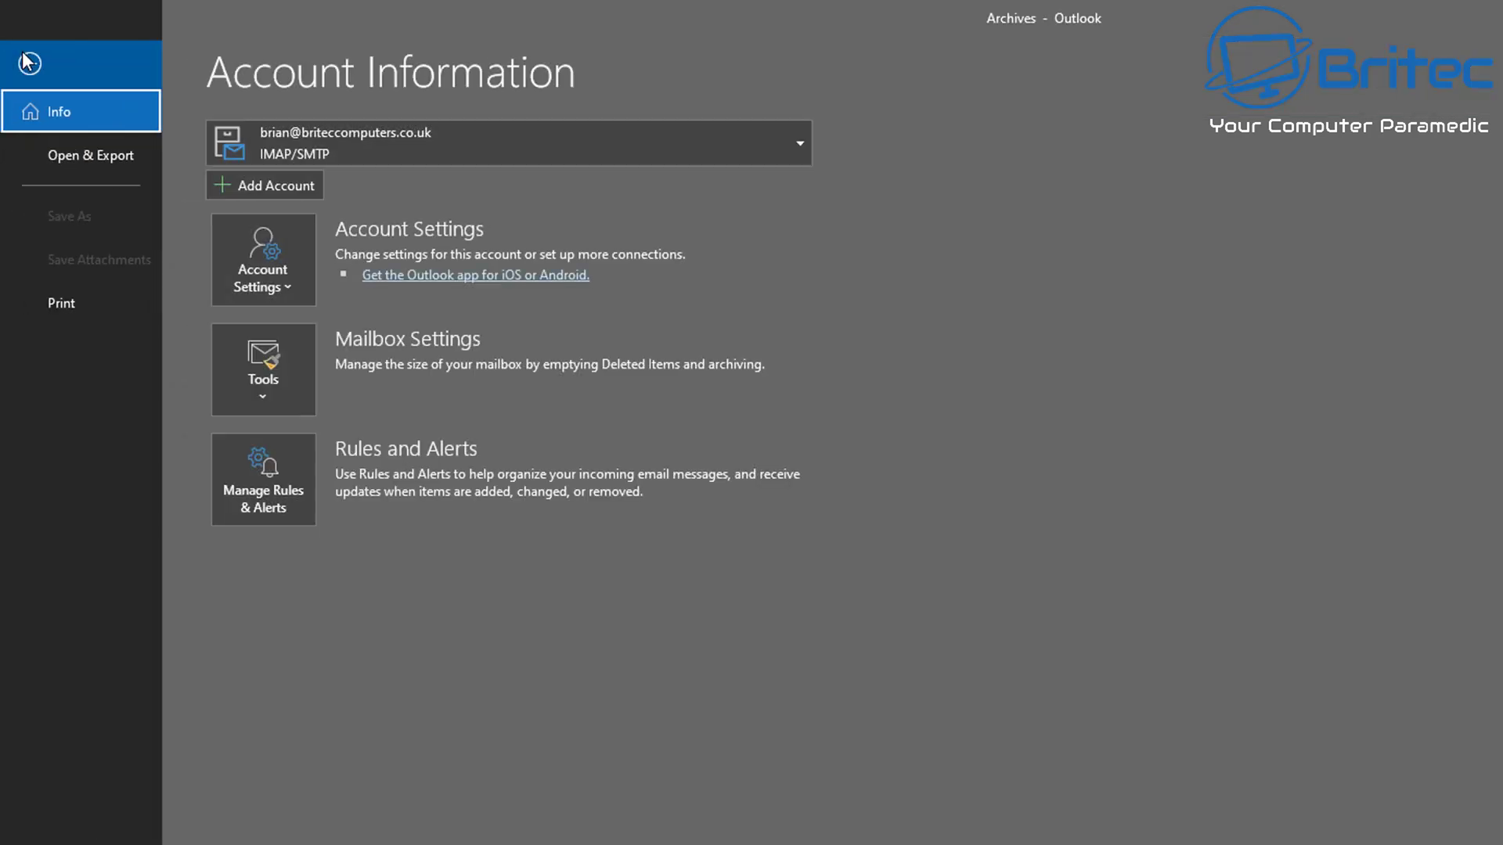
pyautogui.click(270, 278)
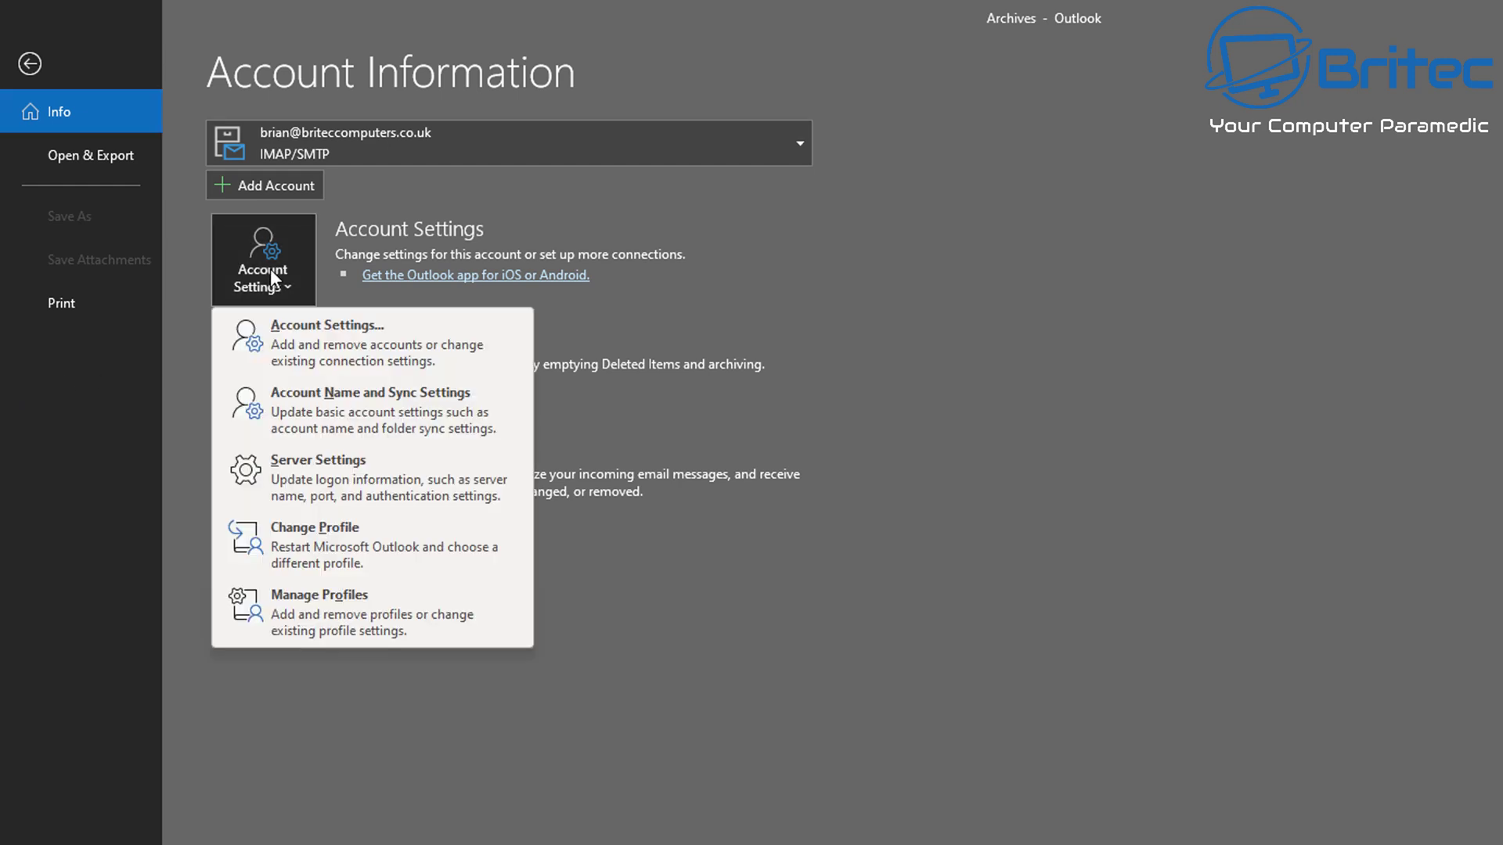
pyautogui.click(356, 364)
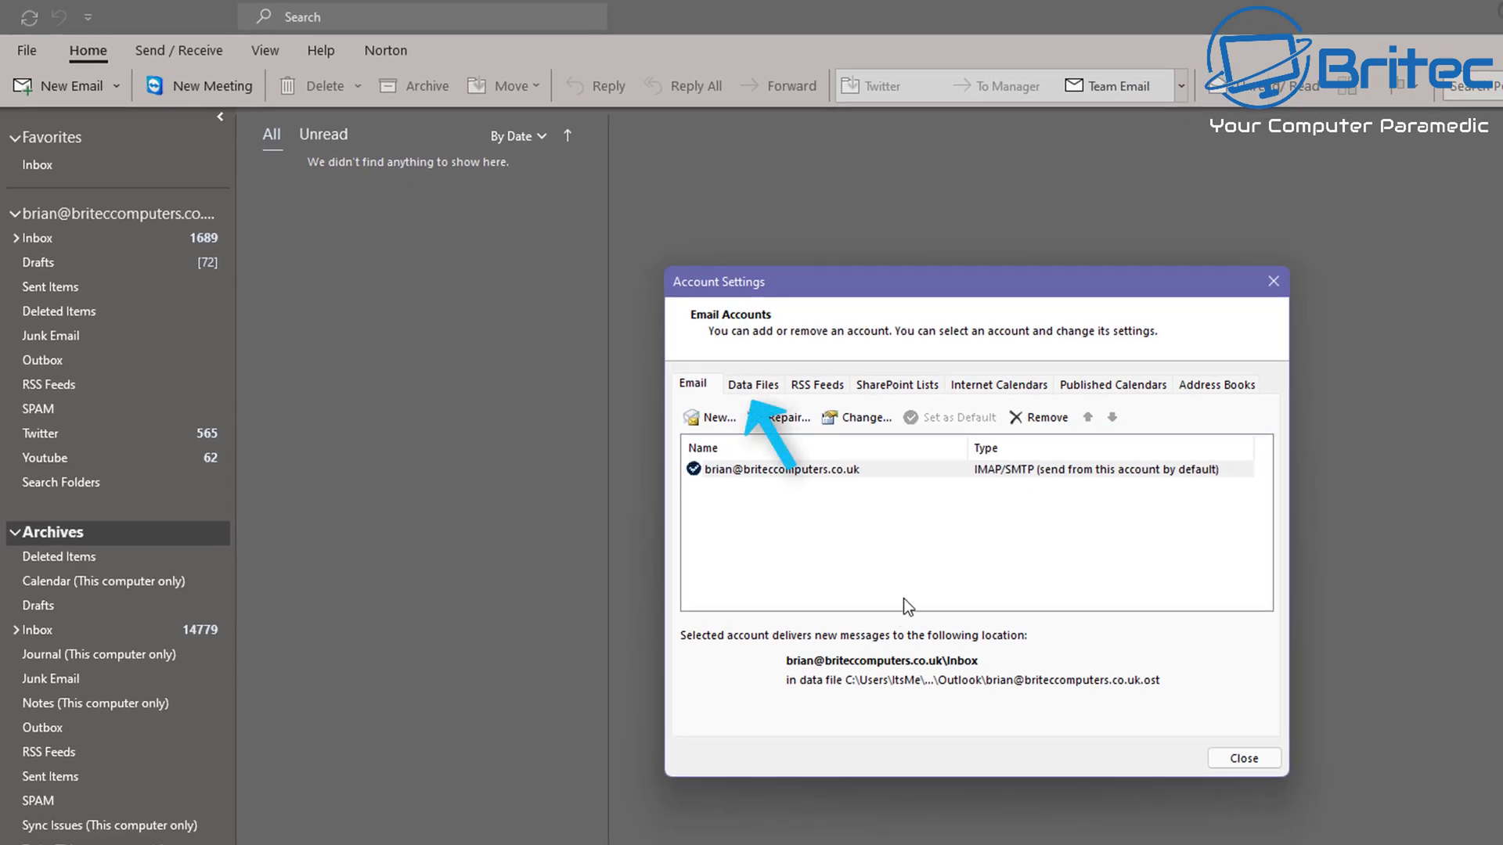
pyautogui.click(762, 385)
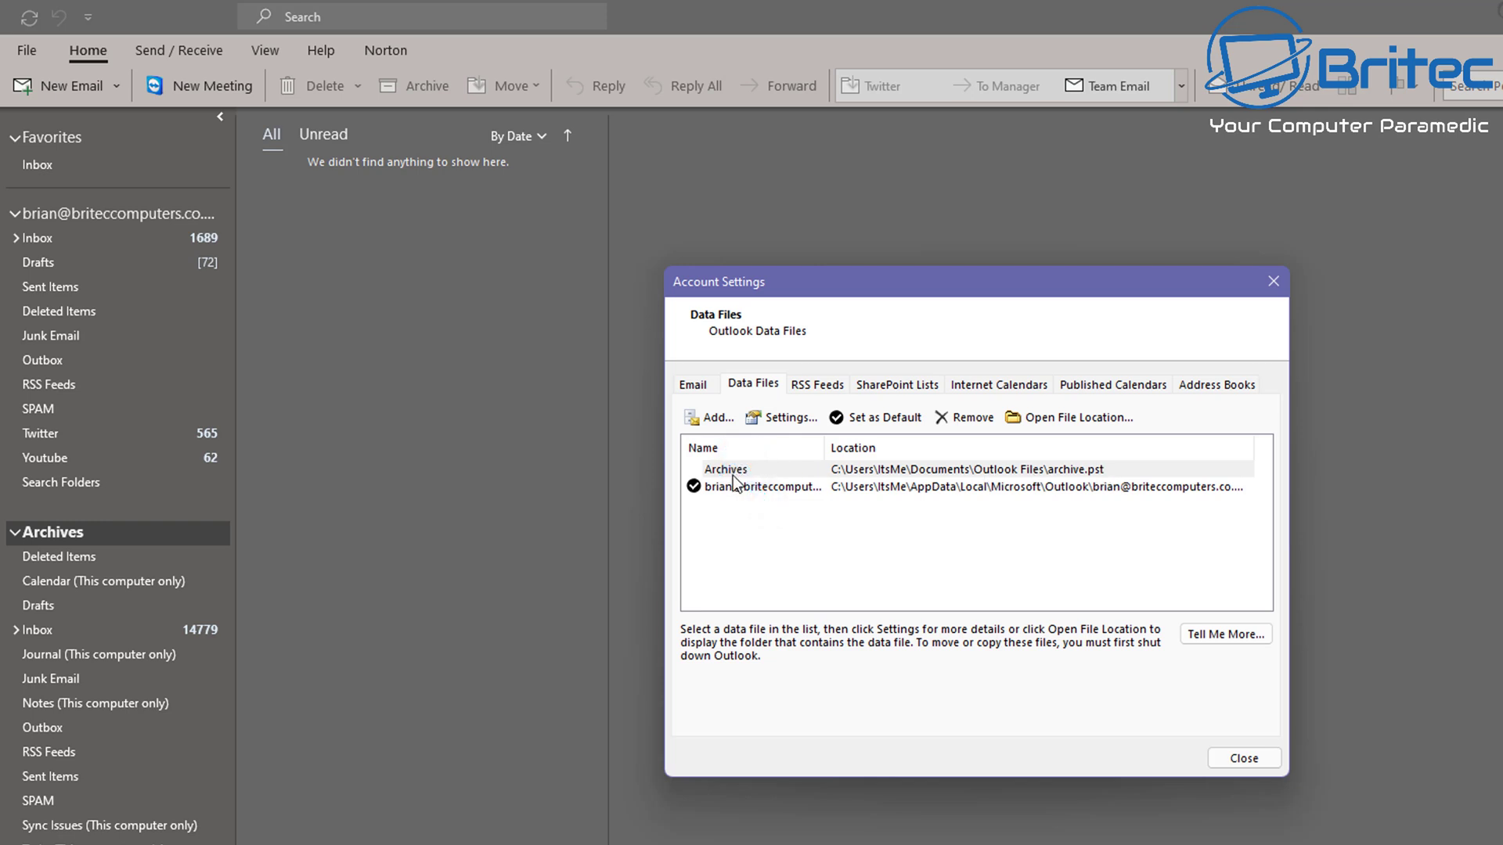
# Step: Add a new data file named Britec Personal.pst and close Account Settings
pyautogui.click(709, 419)
pyautogui.moveTo(1104, 321)
pyautogui.mouseDown()
pyautogui.moveTo(971, 292)
pyautogui.moveTo(955, 252)
pyautogui.mouseUp()
pyautogui.click(770, 675)
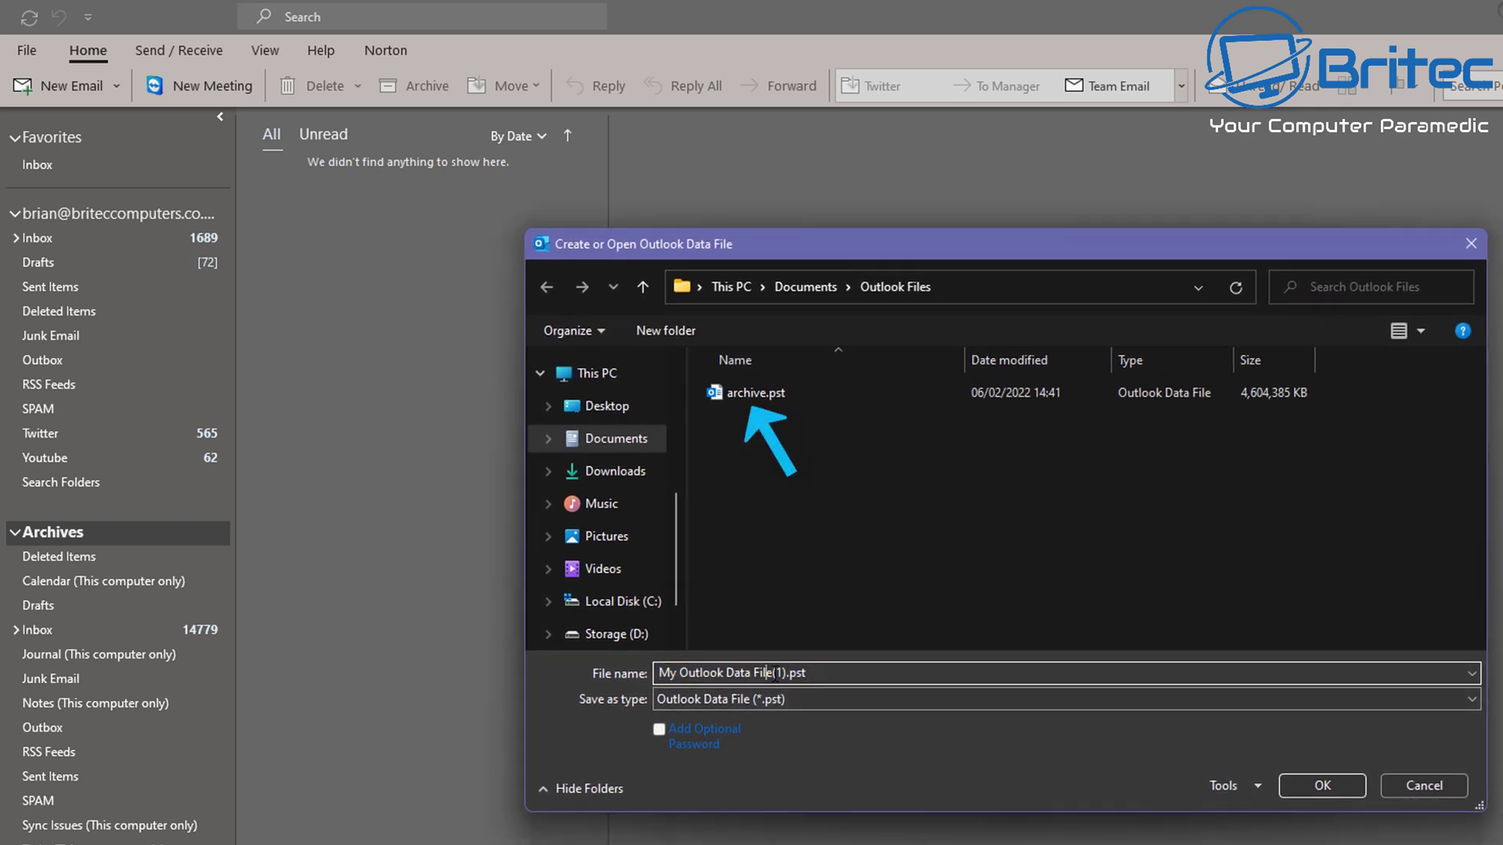
pyautogui.moveTo(786, 673); pyautogui.dragTo(572, 672)
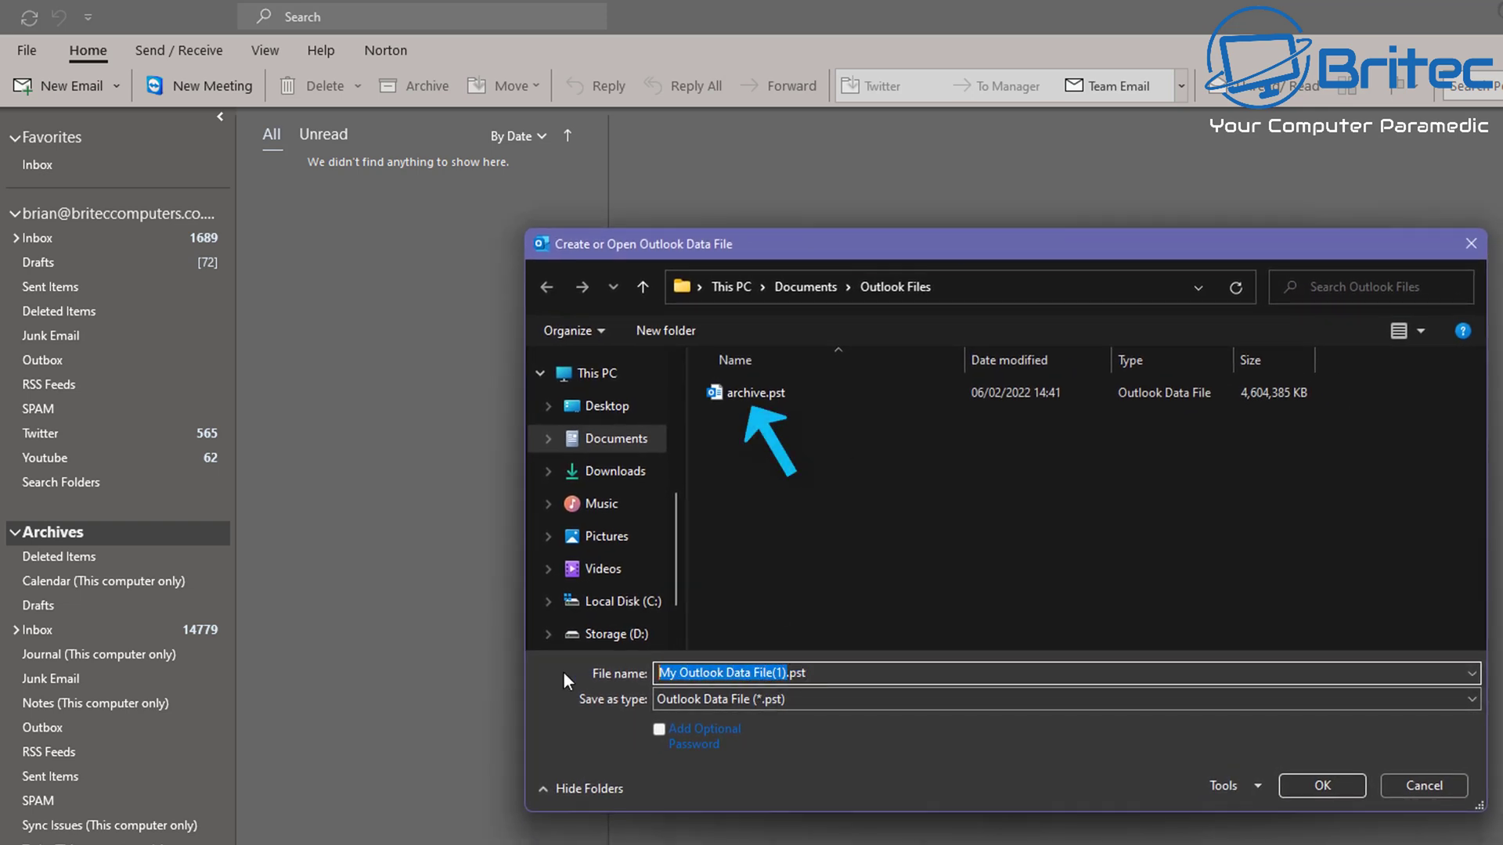
pyautogui.write('Brite')
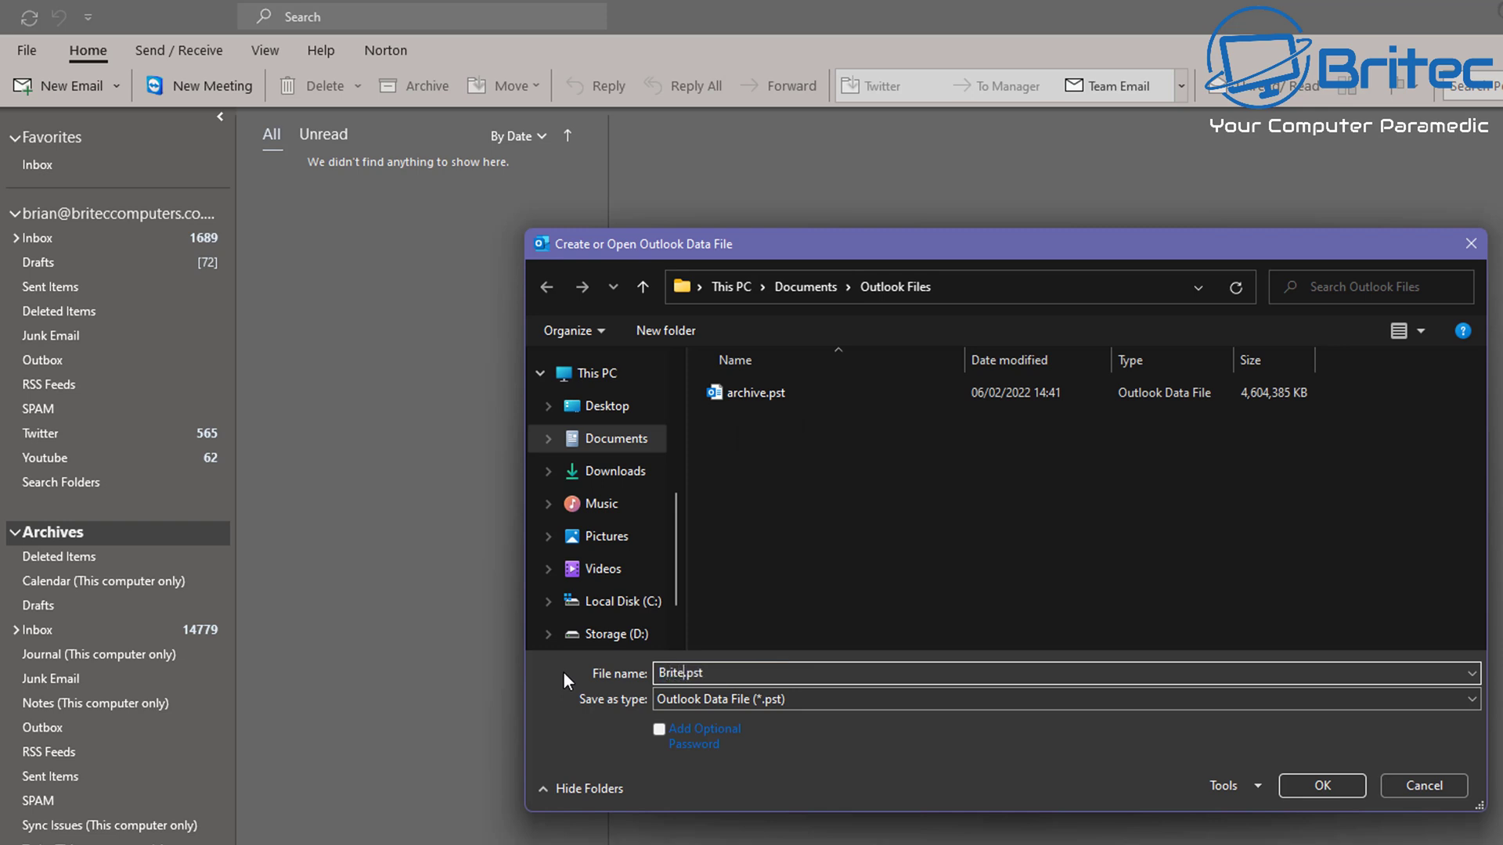
pyautogui.write('c Personal')
pyautogui.click(1317, 788)
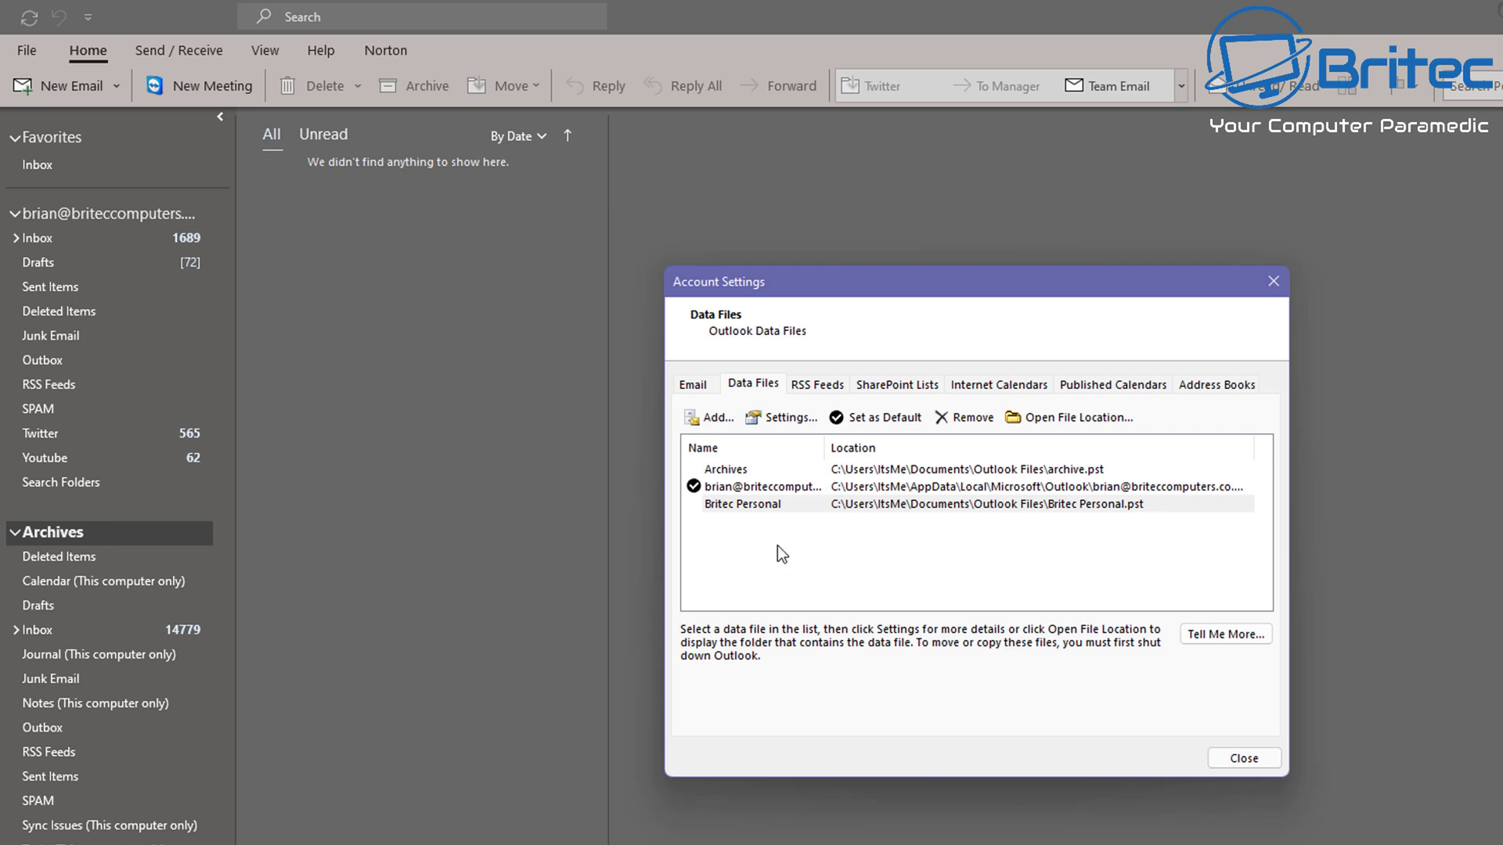
pyautogui.click(762, 508)
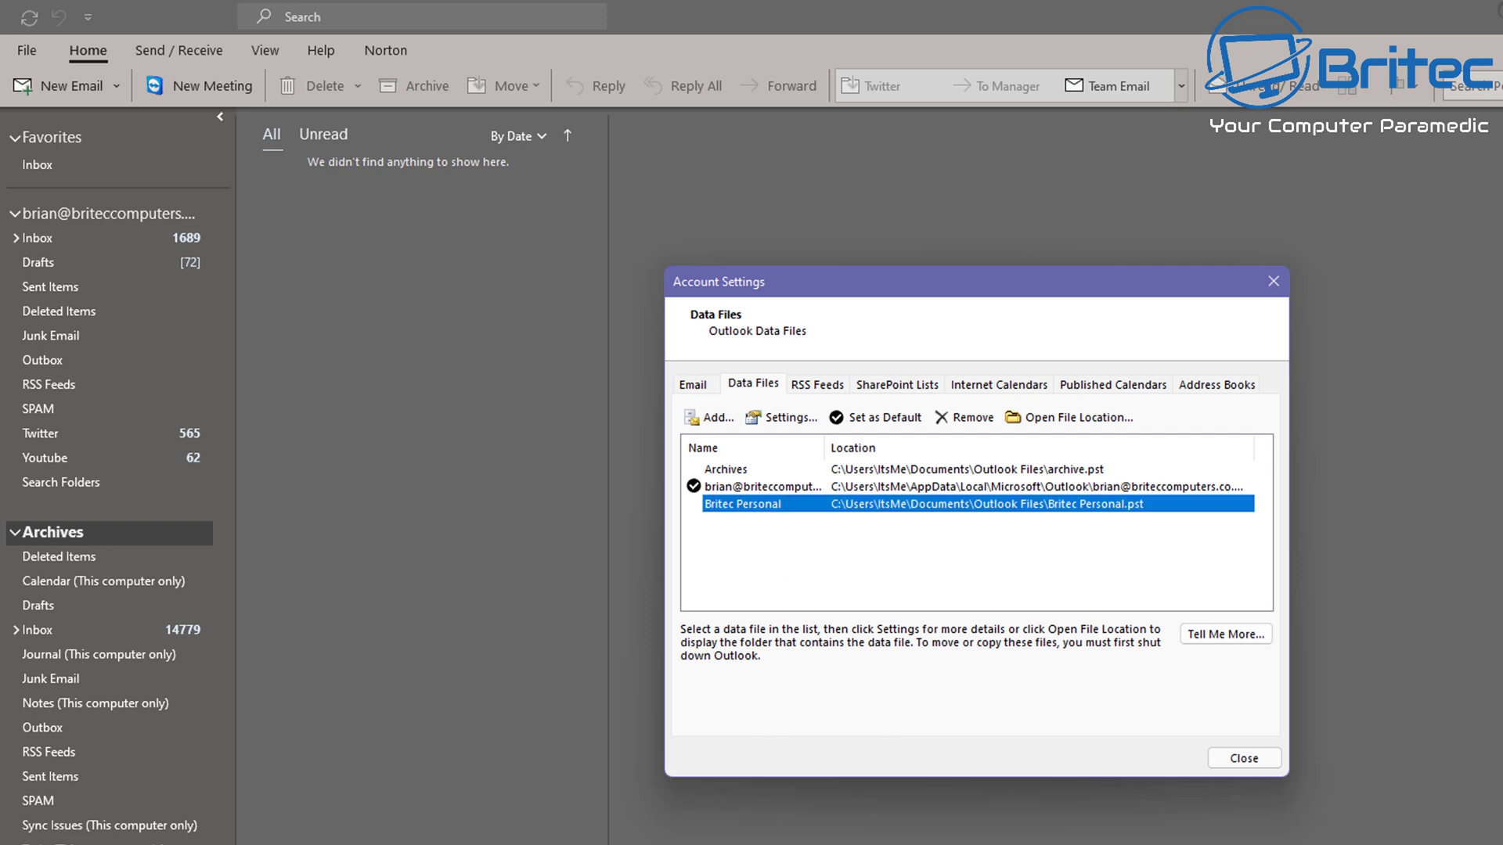
pyautogui.click(1242, 759)
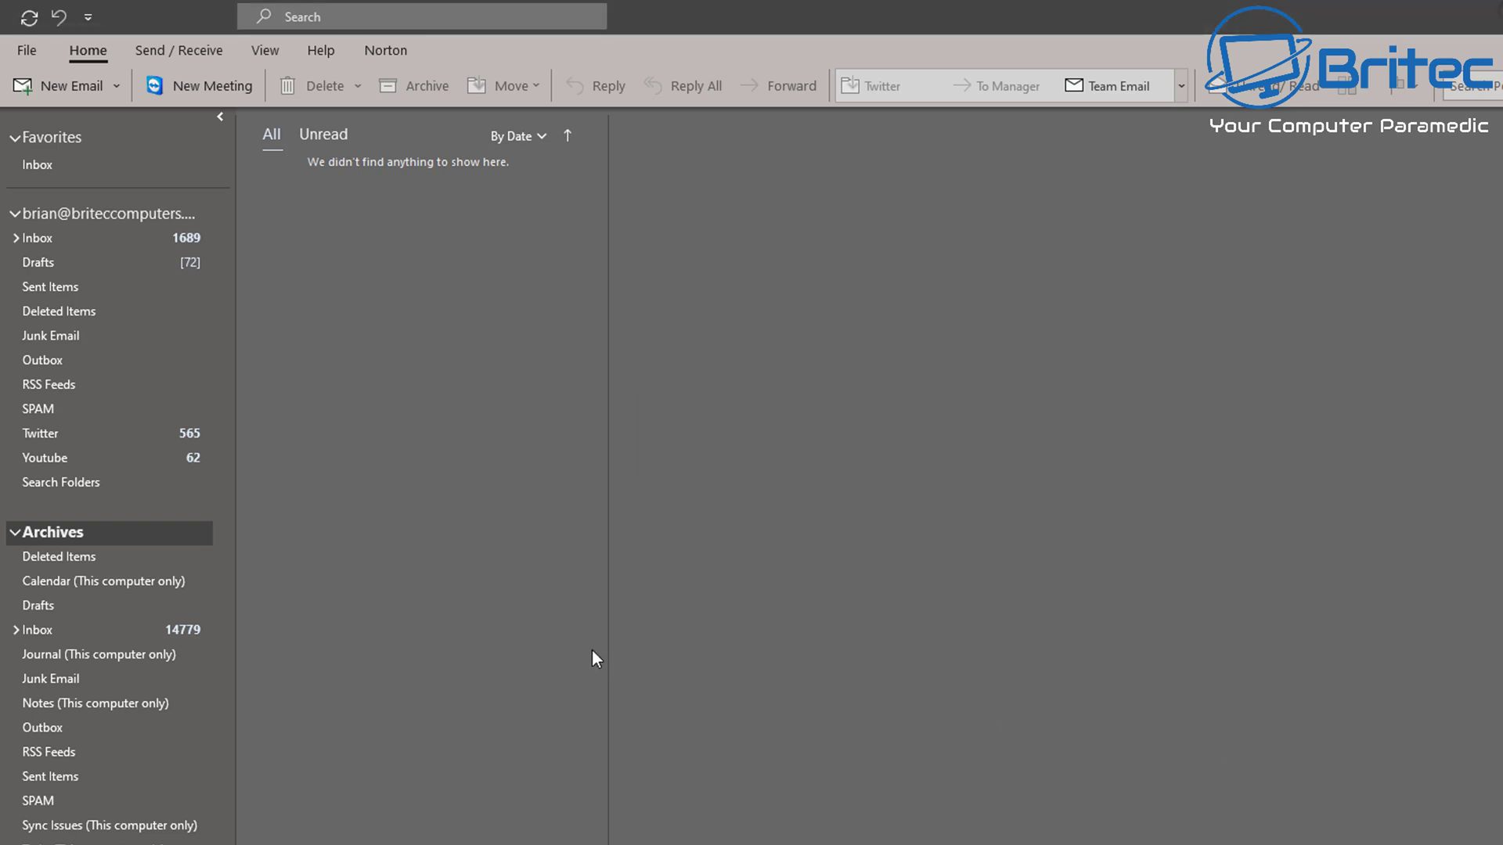
# Step: Collapse Archives, expand Britec Personal, and create a Youtube folder inside it
pyautogui.scroll(-1, 111, 671)
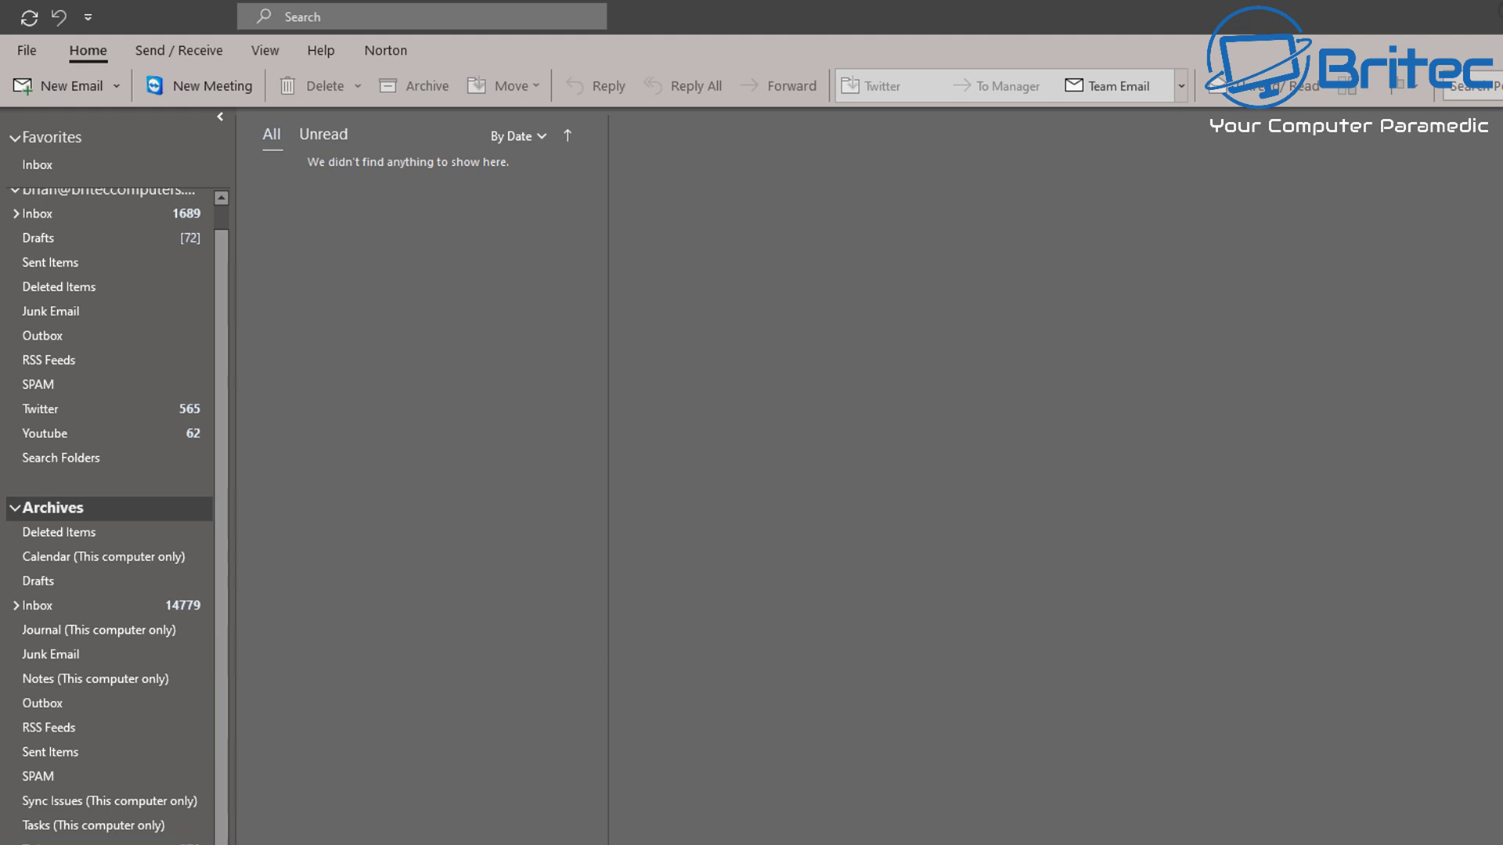
pyautogui.click(14, 507)
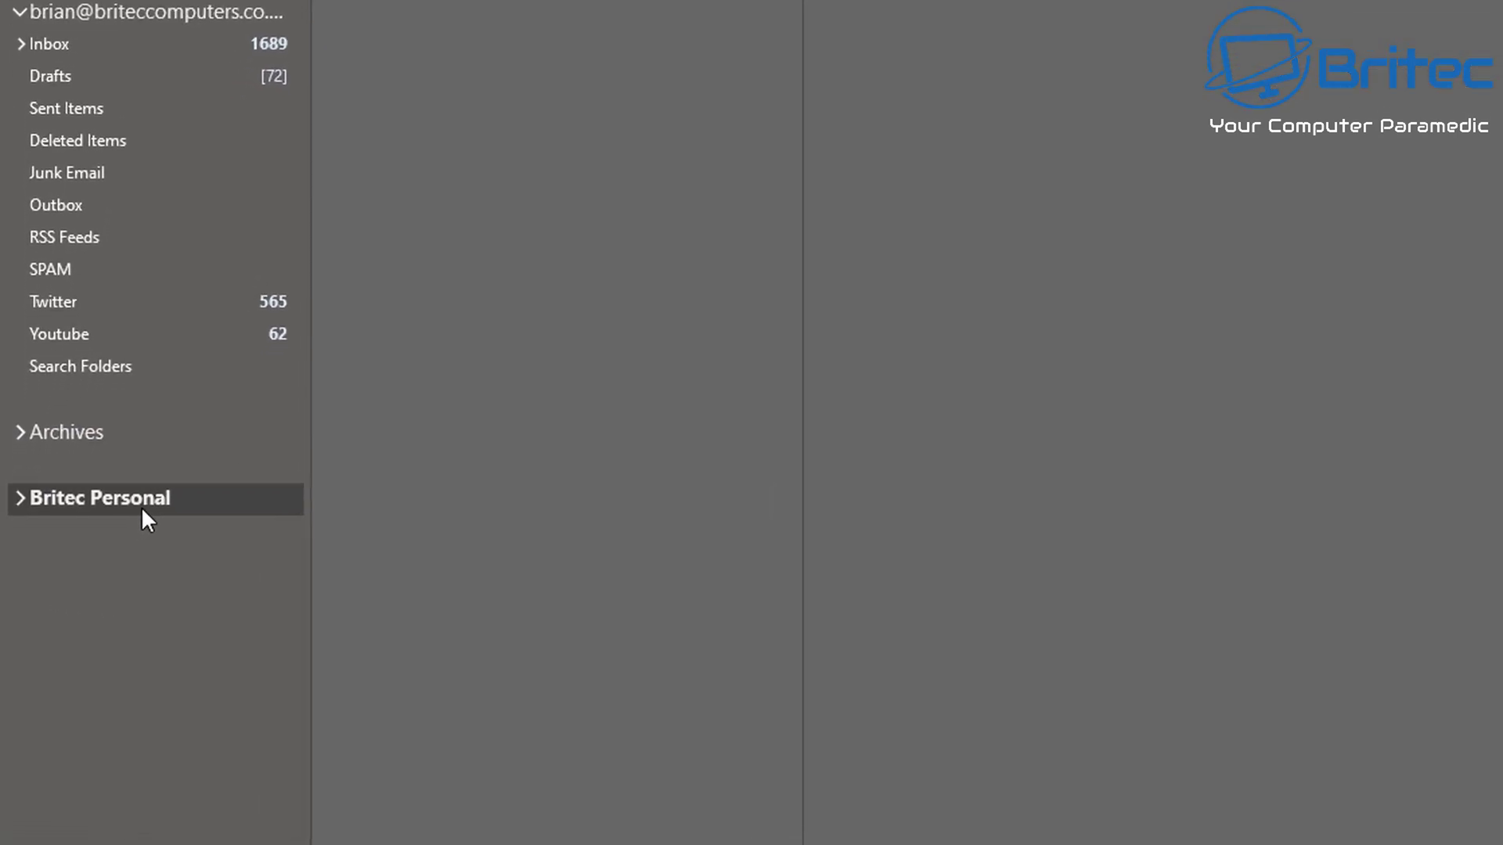
pyautogui.click(19, 500)
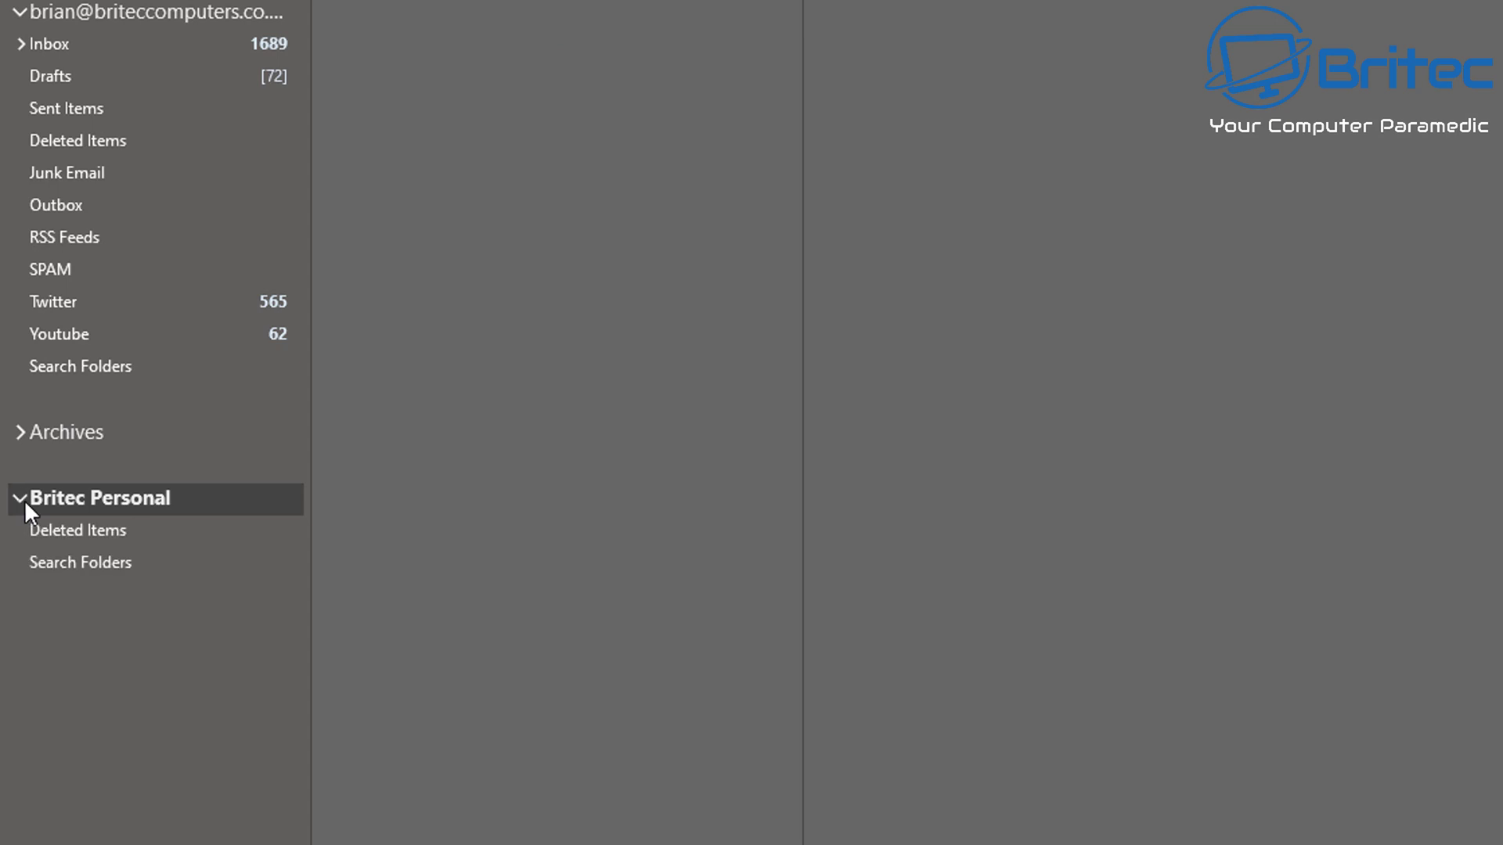
pyautogui.rightClick(105, 501)
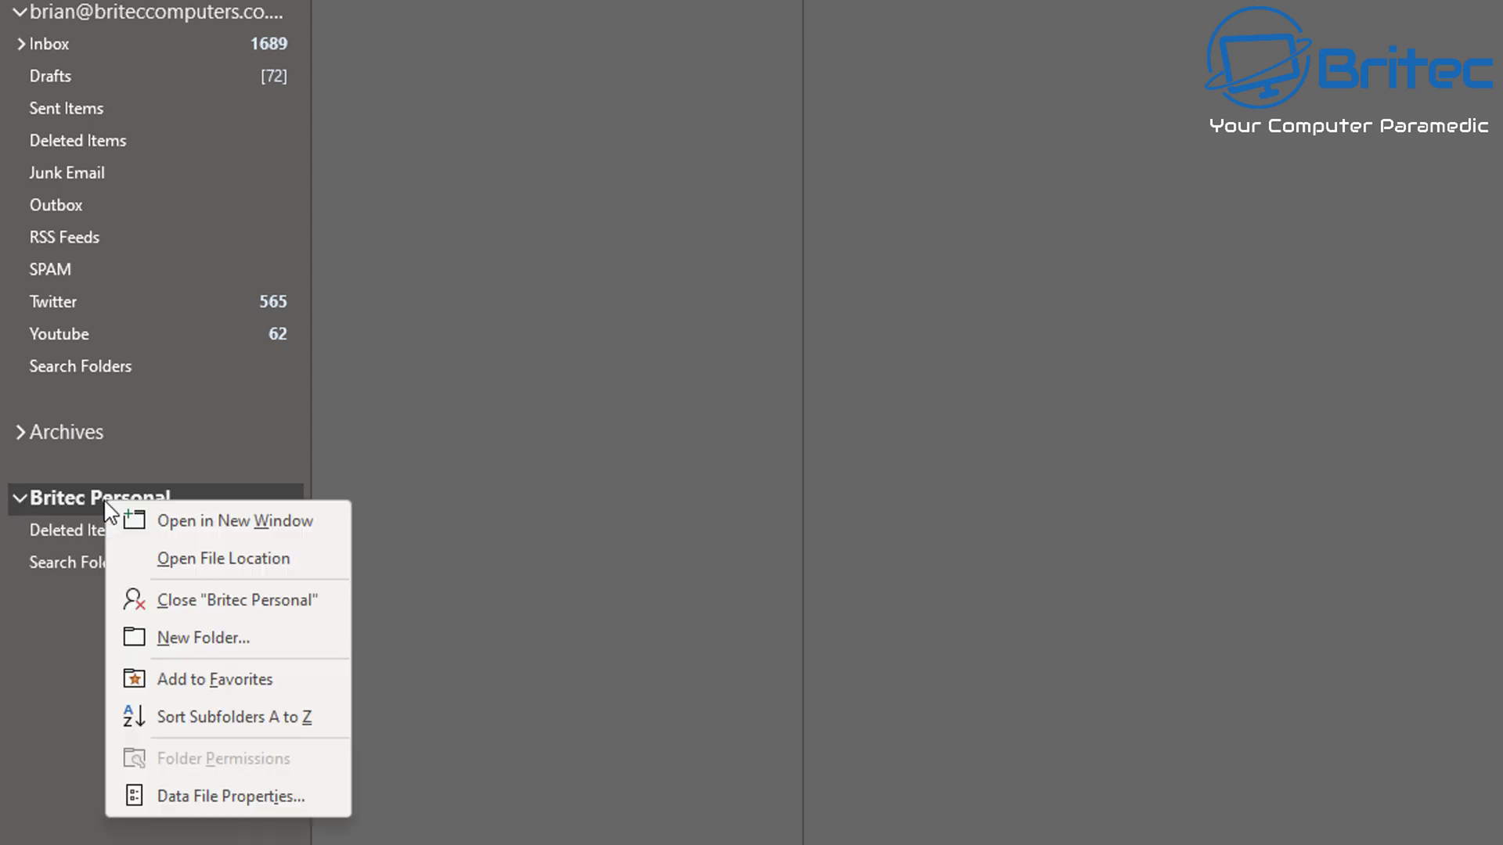
pyautogui.click(218, 639)
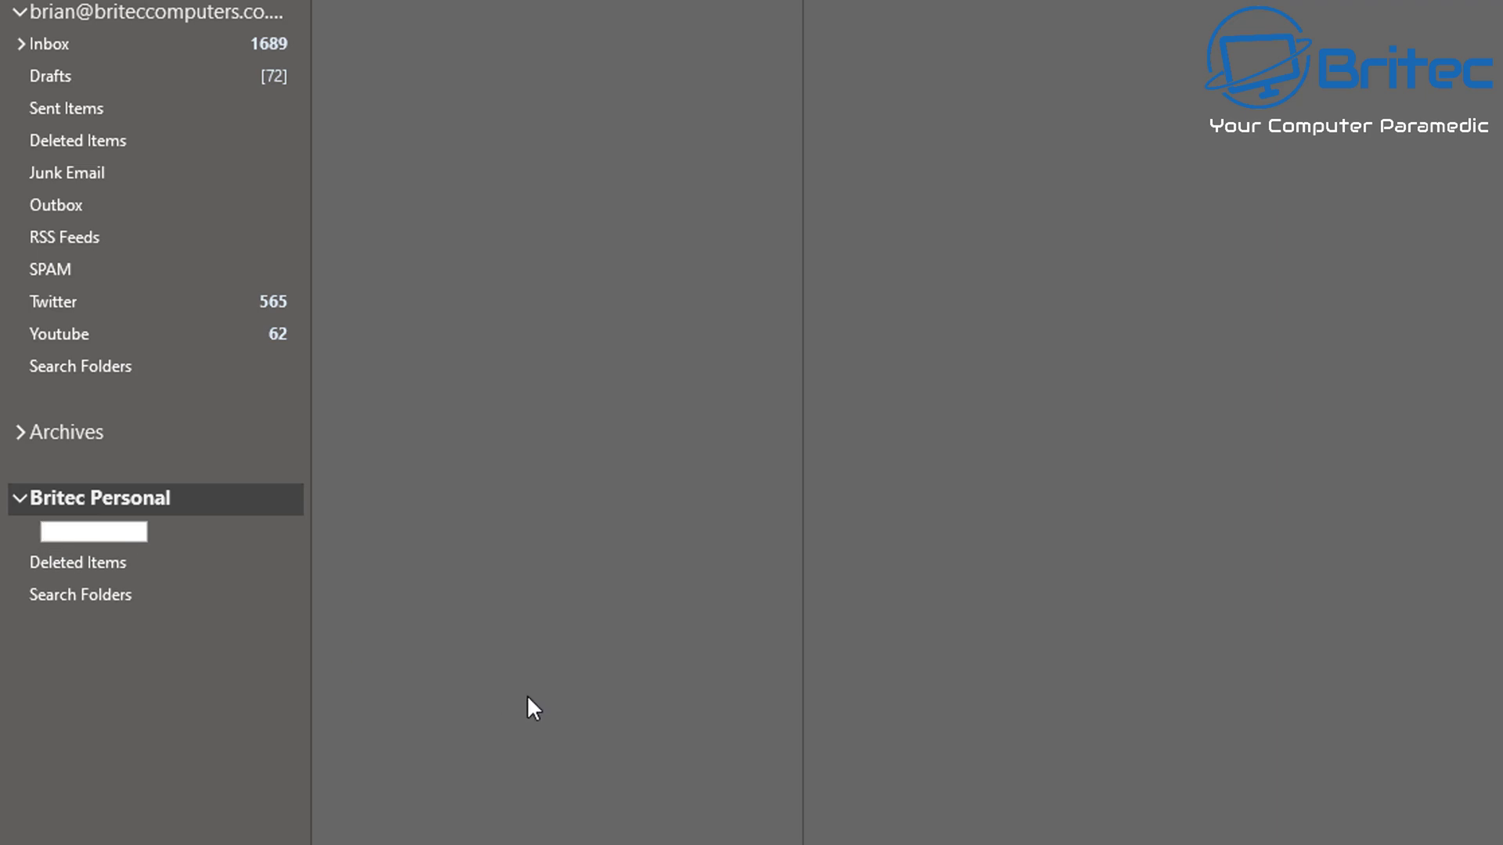
pyautogui.write('Revi')
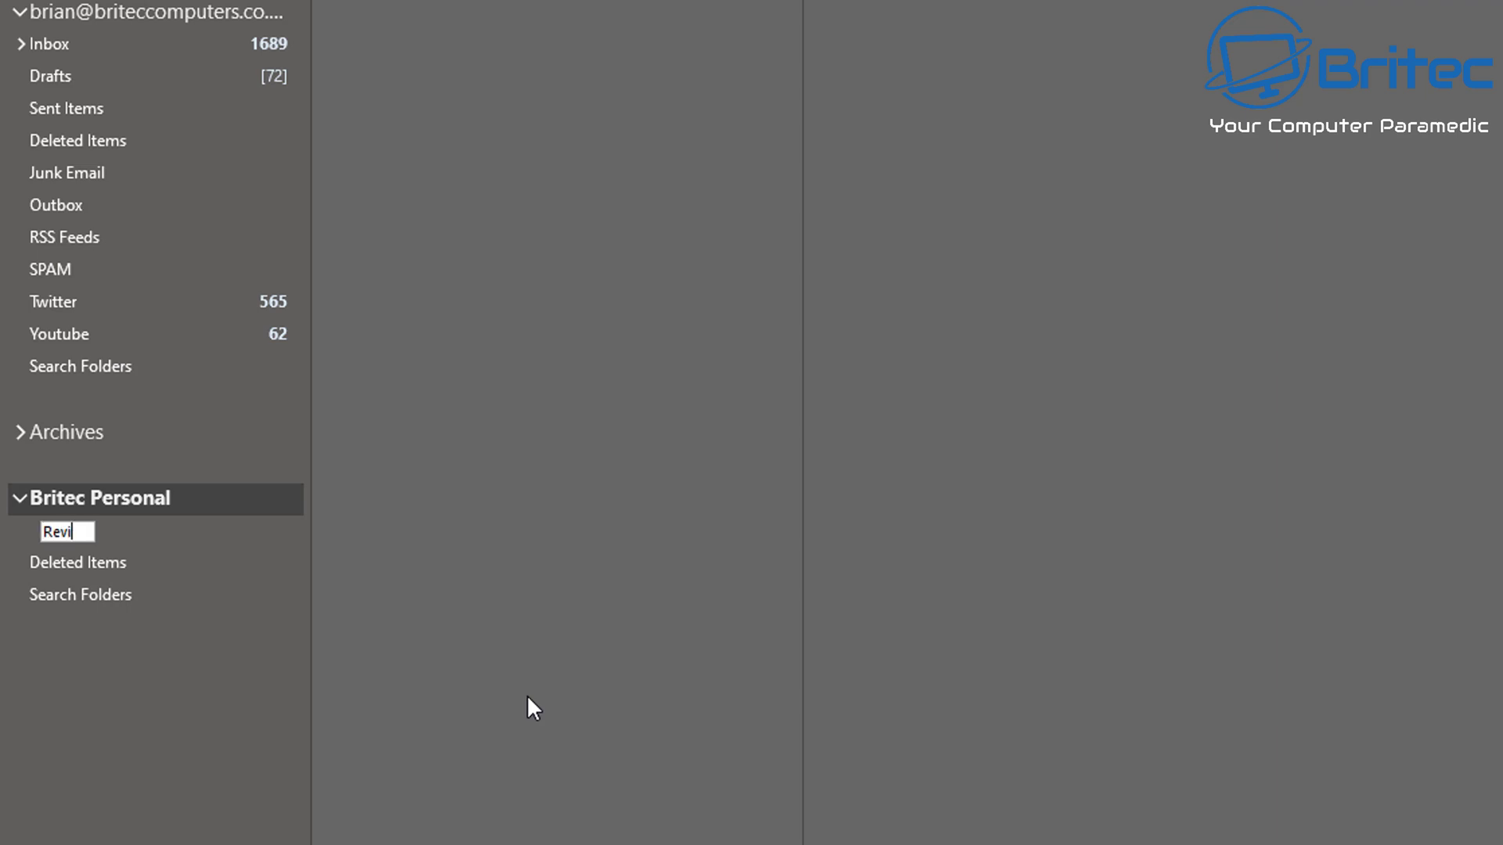
pyautogui.write('ews')
pyautogui.press('BackSpace')
pyautogui.press('BackSpace')
pyautogui.press('BackSpace')
pyautogui.press('BackSpace')
pyautogui.press('BackSpace')
pyautogui.press('BackSpace')
pyautogui.press('BackSpace')
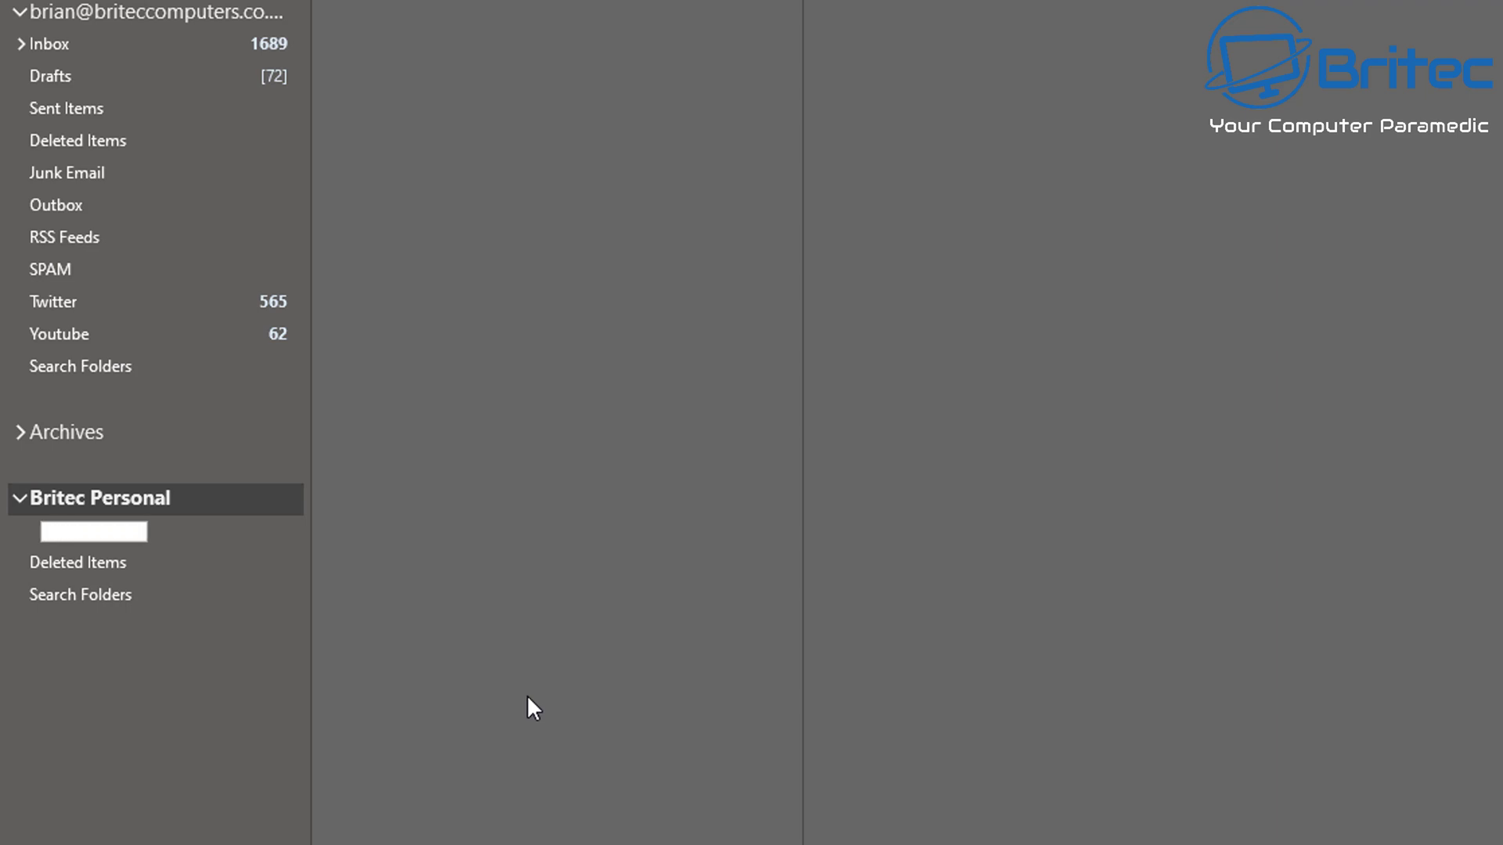
pyautogui.write('contracts')
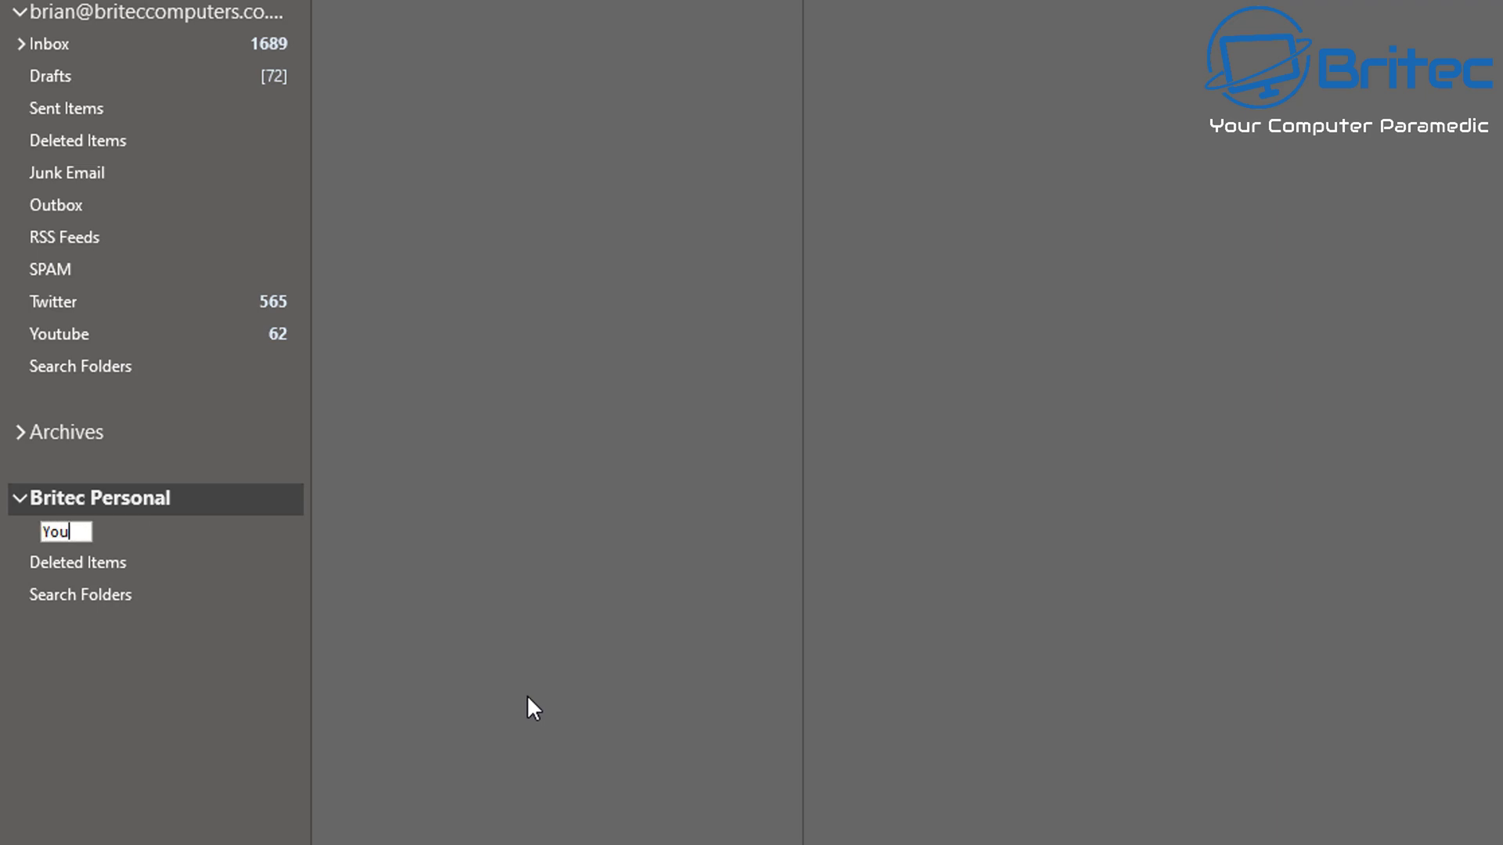
pyautogui.rightClick(125, 604)
pyautogui.click(87, 573)
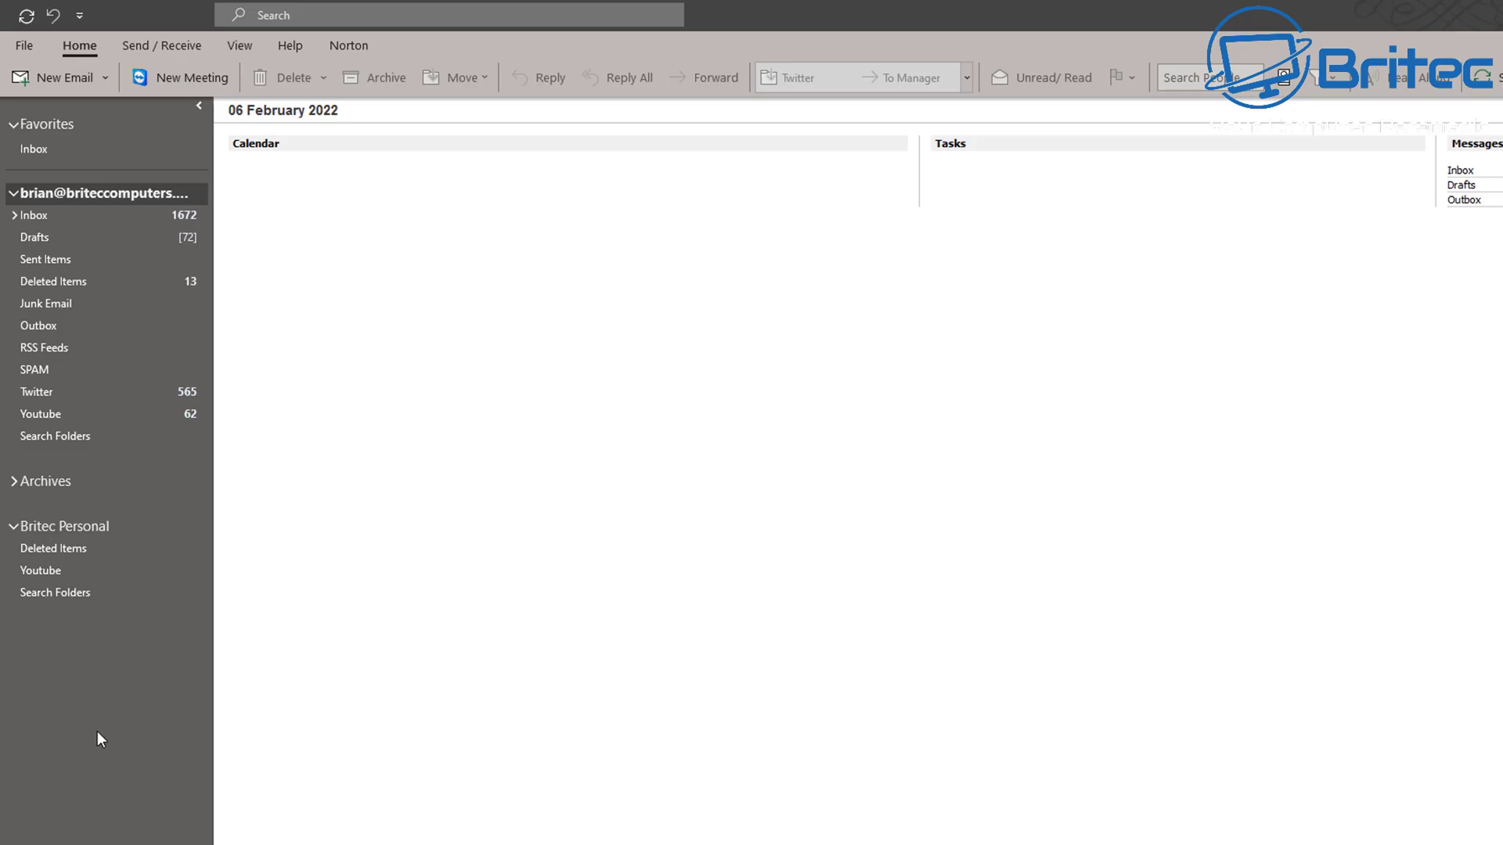
pyautogui.rightClick(99, 195)
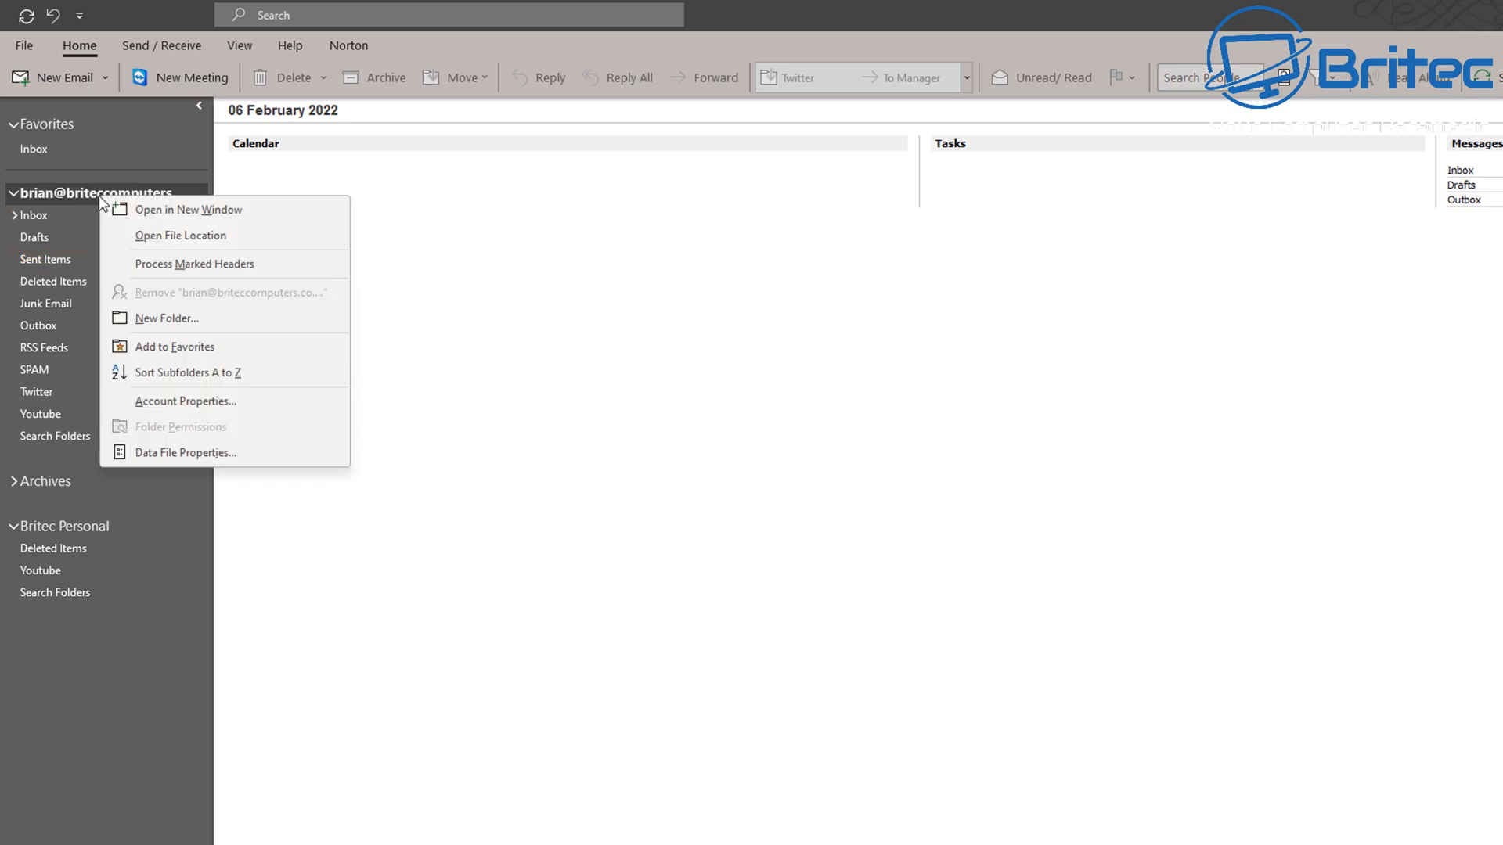
pyautogui.click(166, 453)
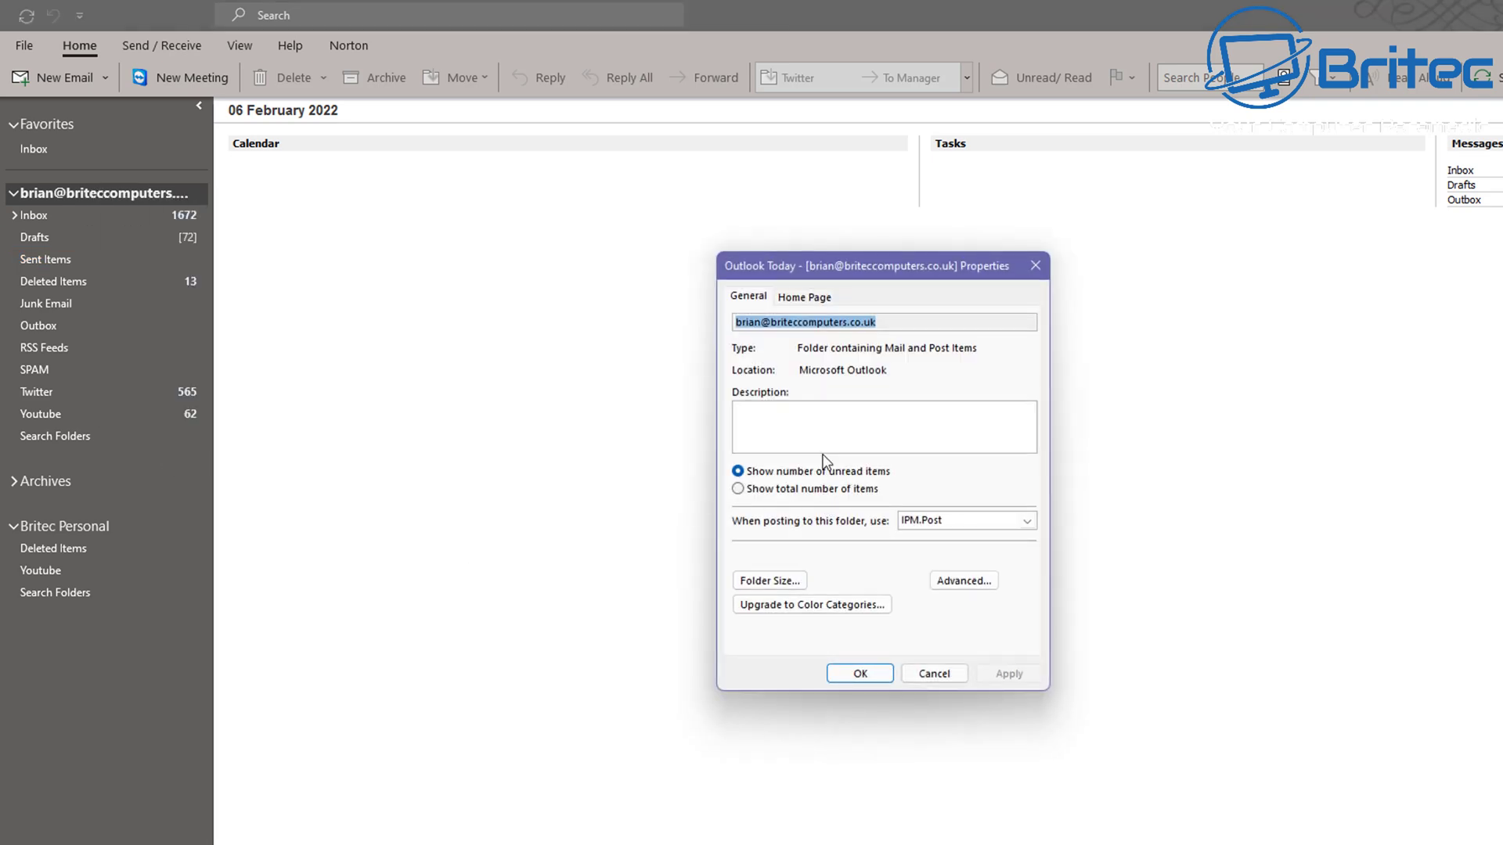
pyautogui.click(767, 581)
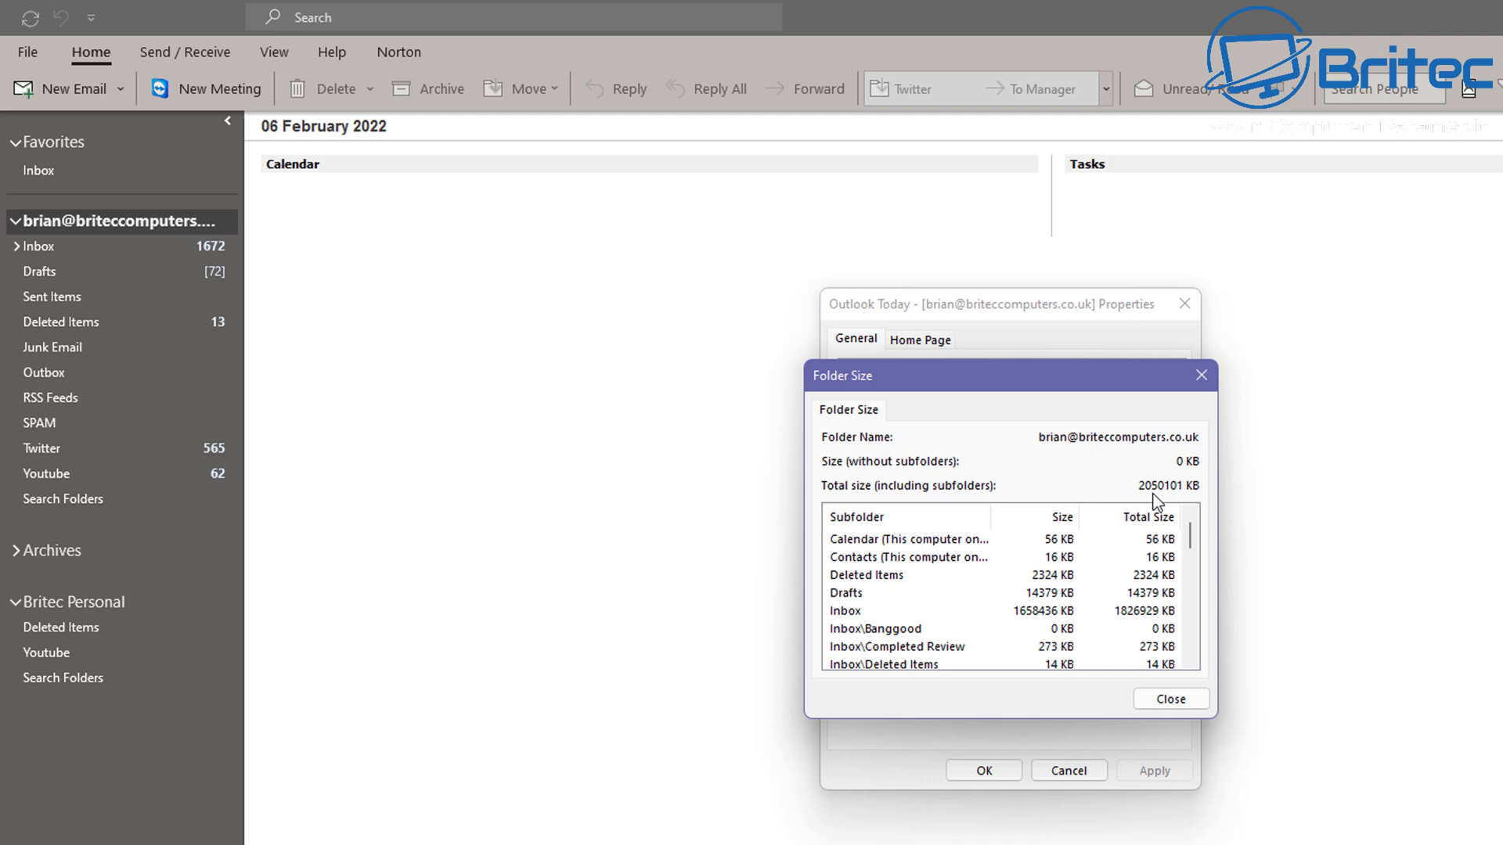
pyautogui.click(1166, 705)
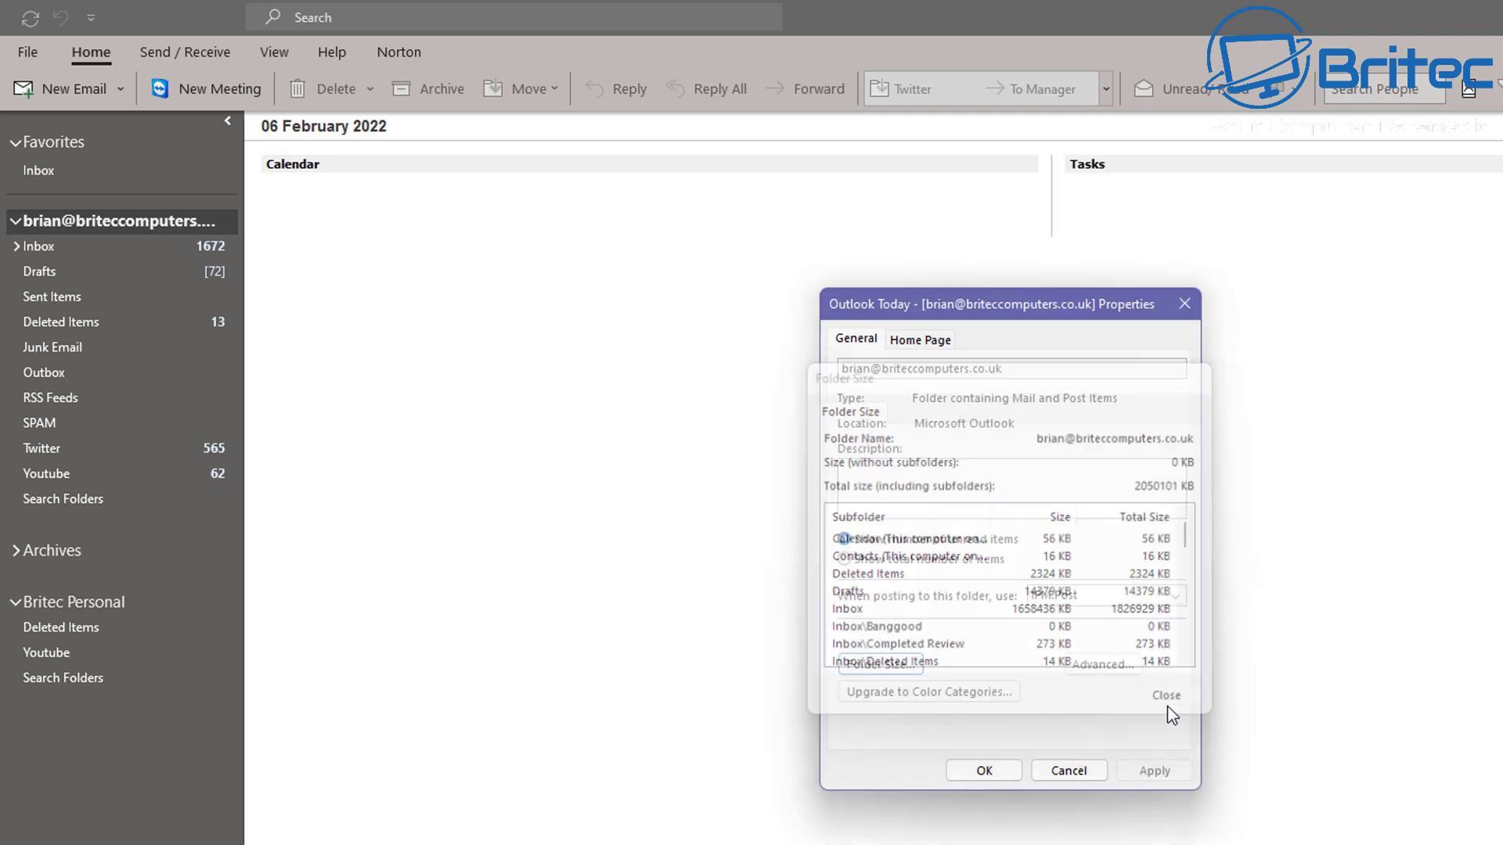
pyautogui.click(1077, 775)
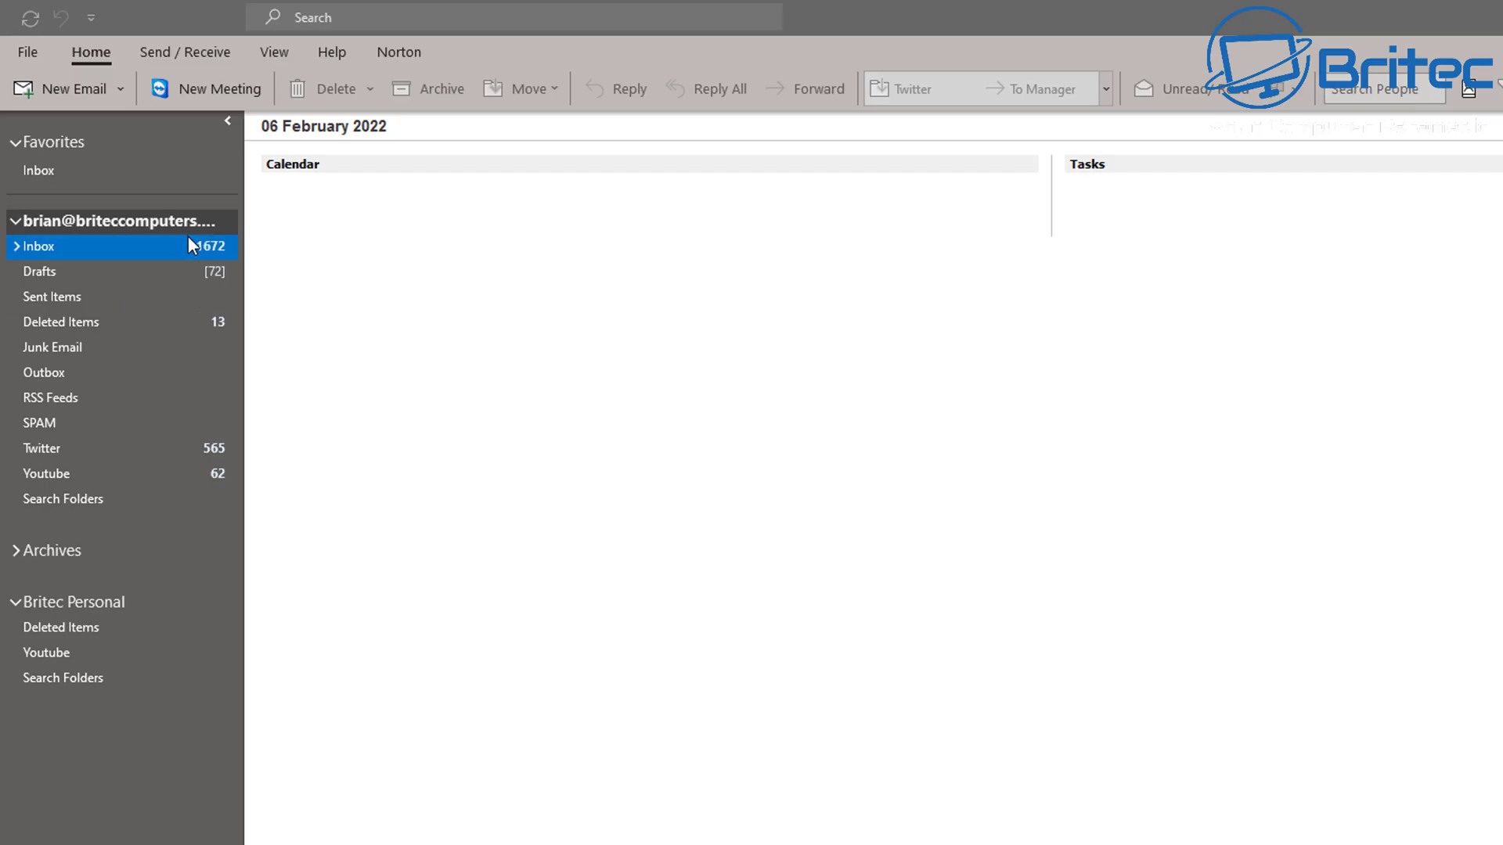
pyautogui.click(28, 52)
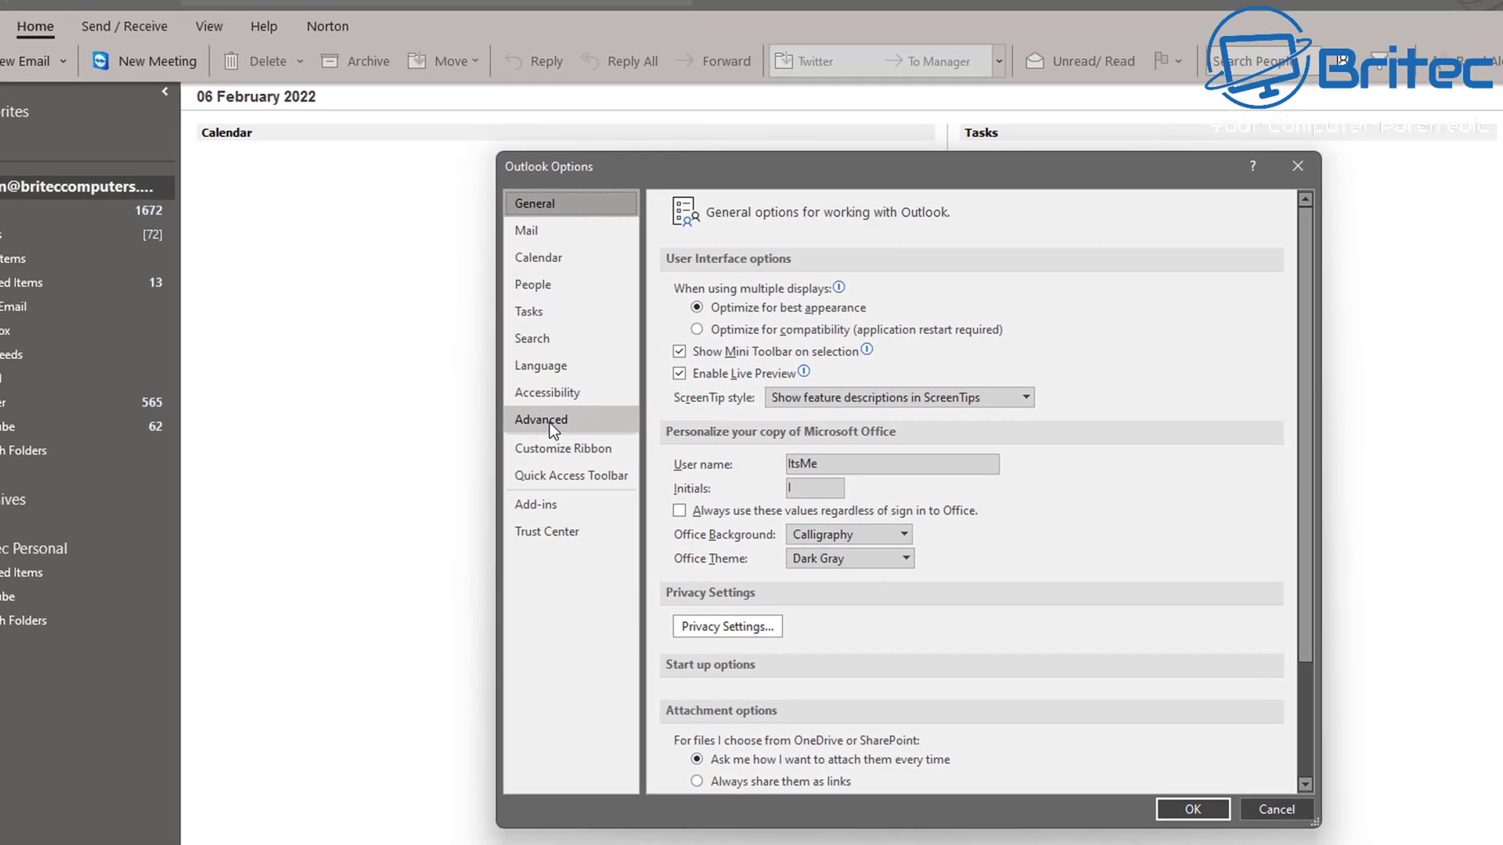
pyautogui.click(557, 433)
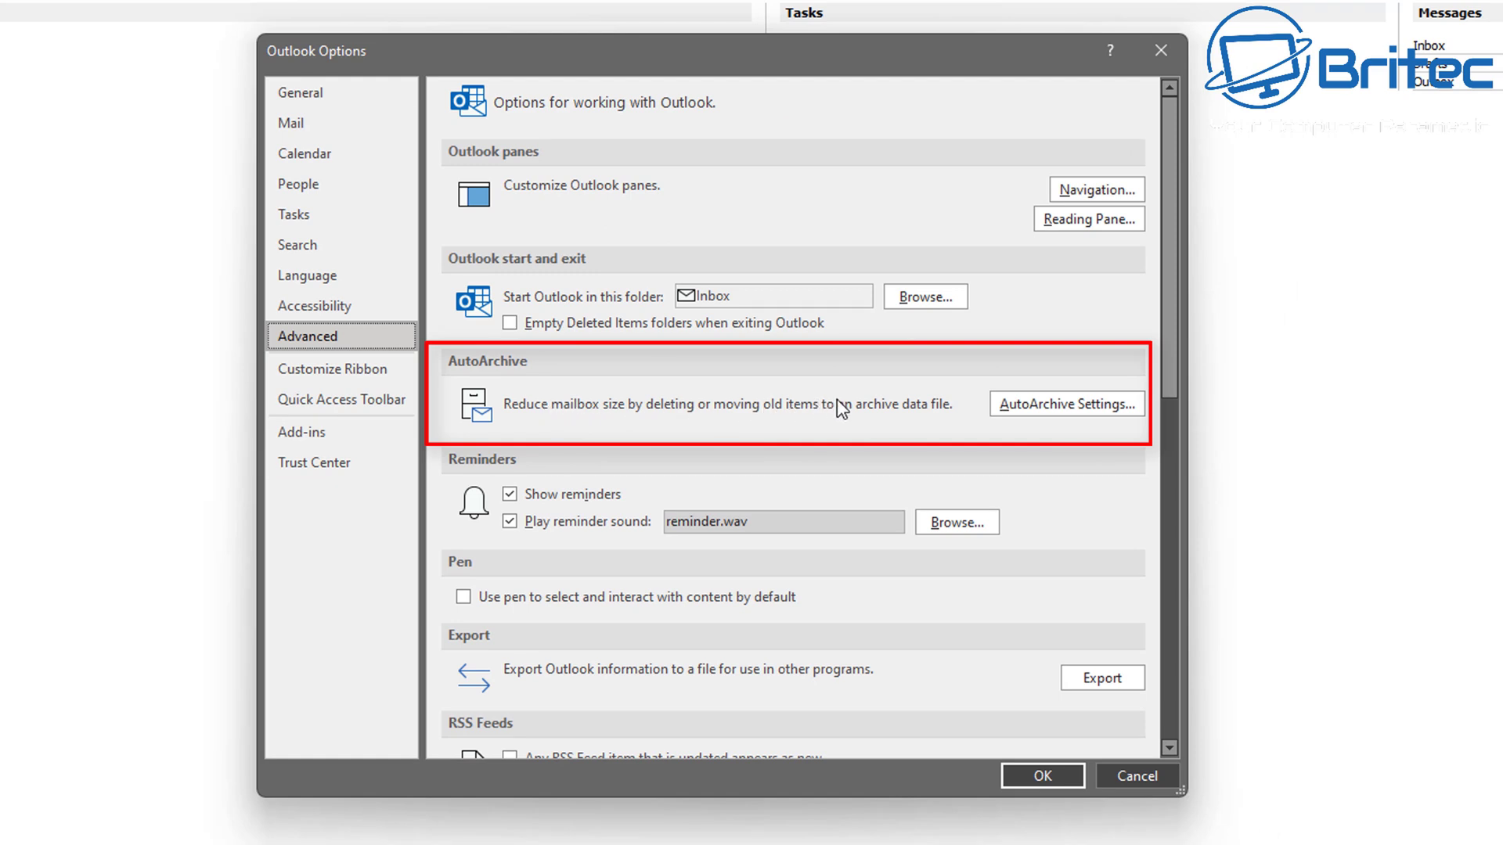
pyautogui.click(1069, 406)
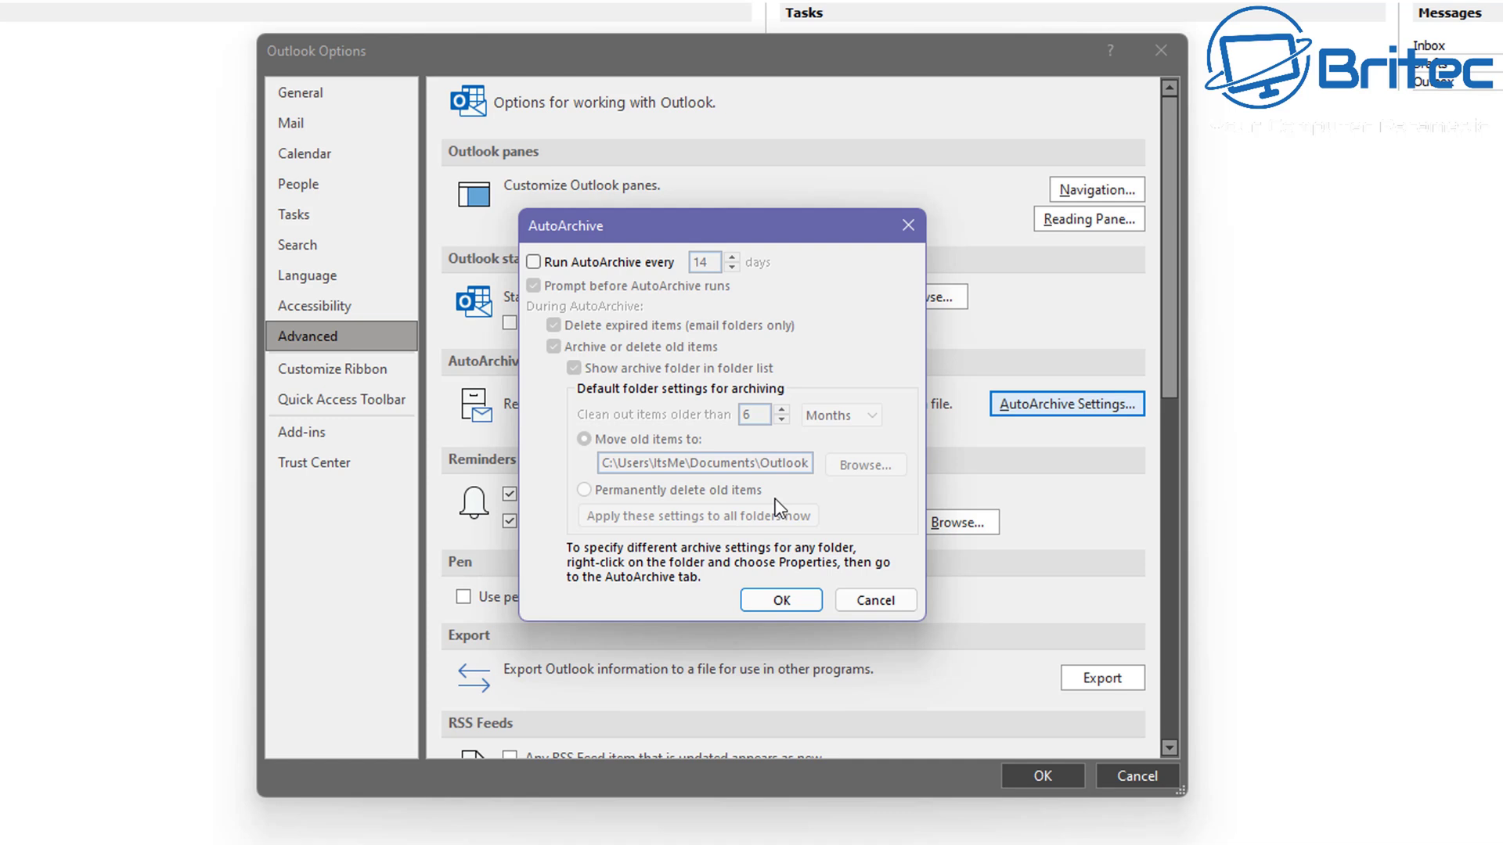
pyautogui.click(534, 263)
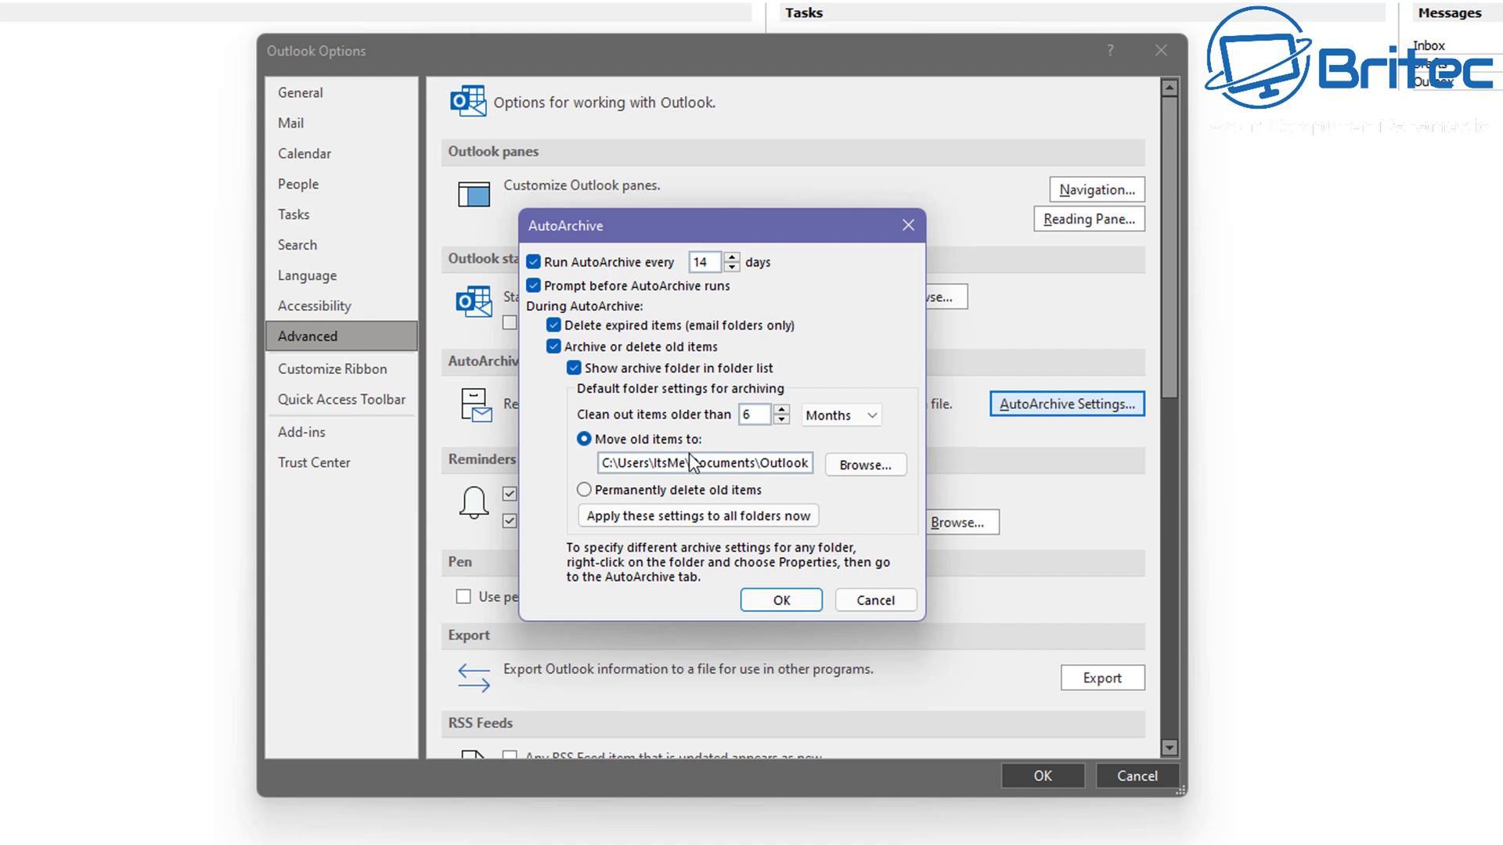
pyautogui.moveTo(664, 467); pyautogui.dragTo(825, 467)
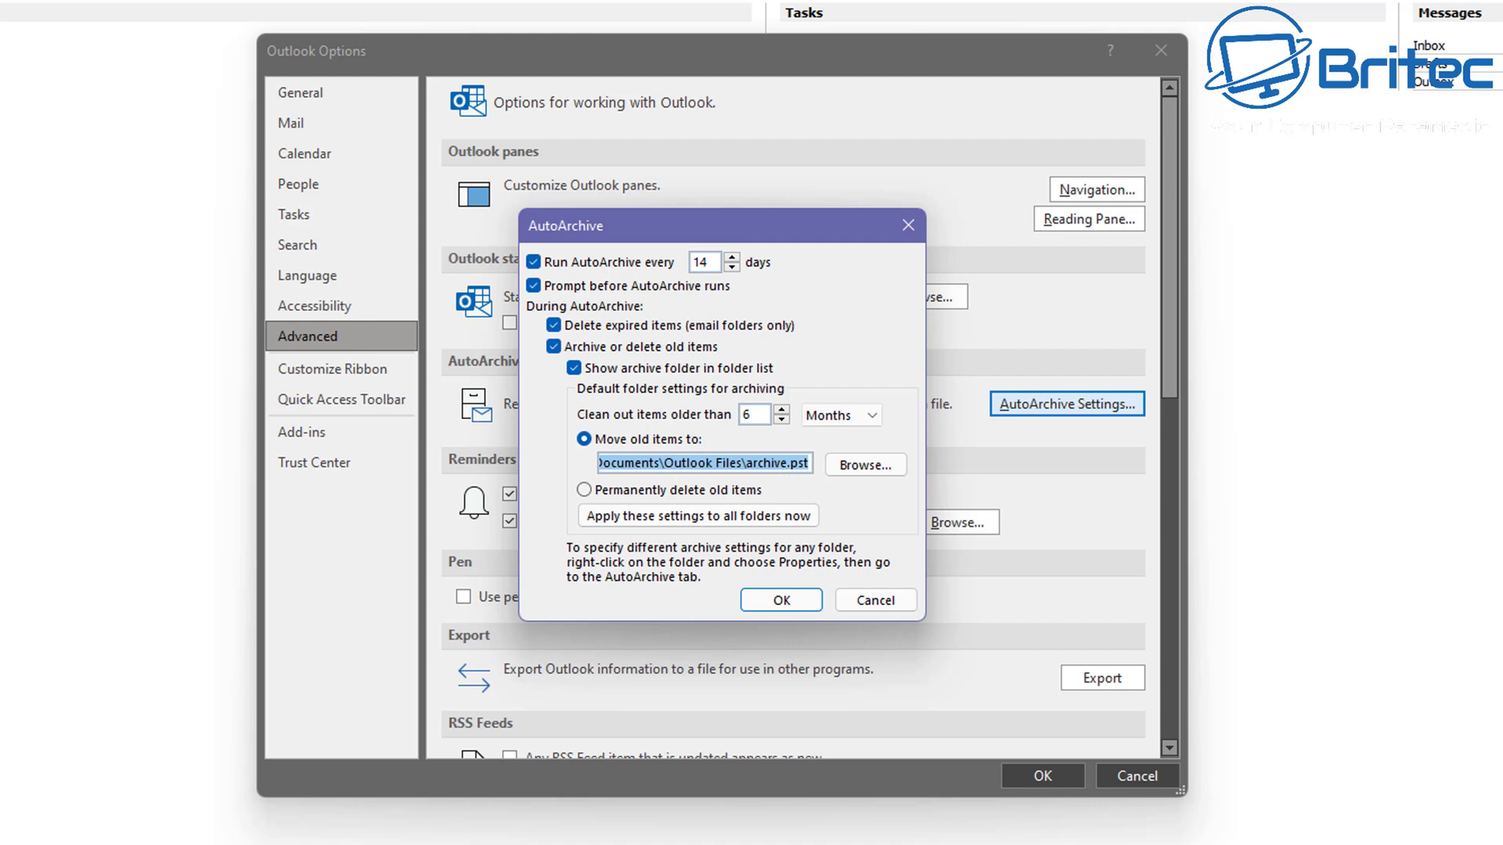
pyautogui.click(877, 416)
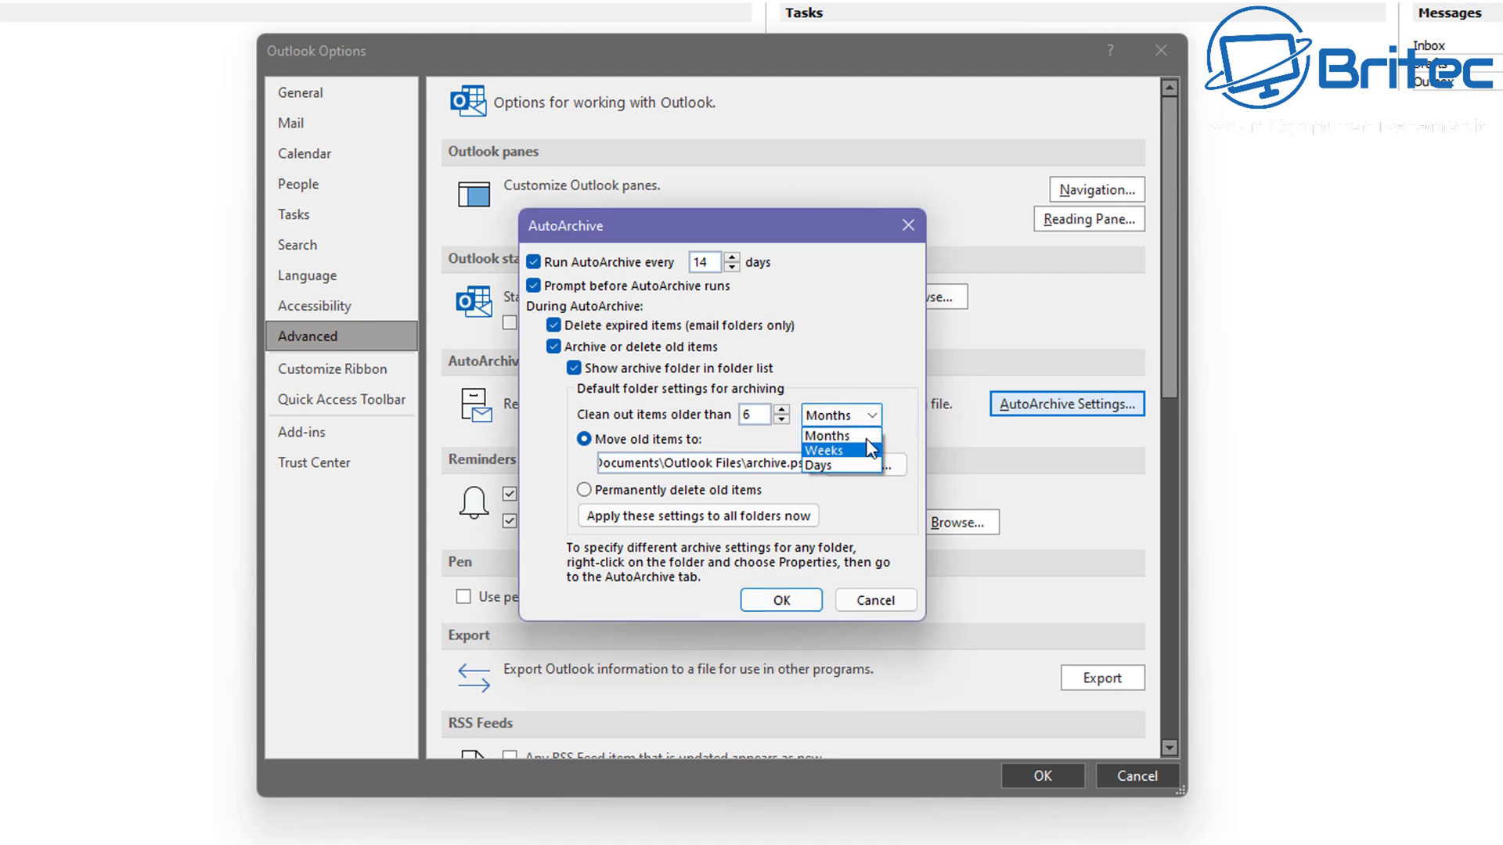
pyautogui.click(867, 415)
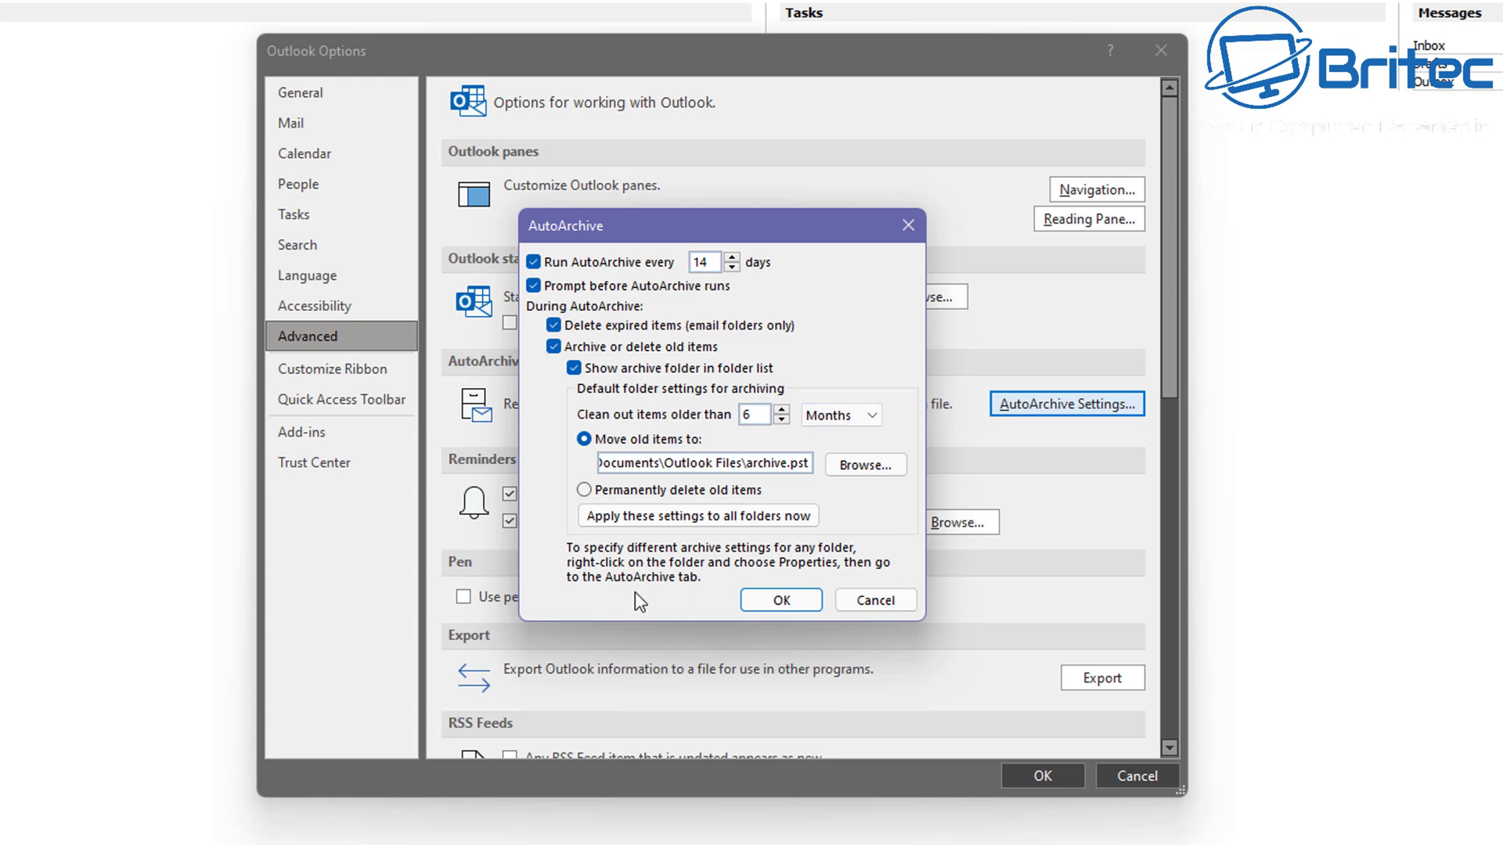
pyautogui.click(867, 463)
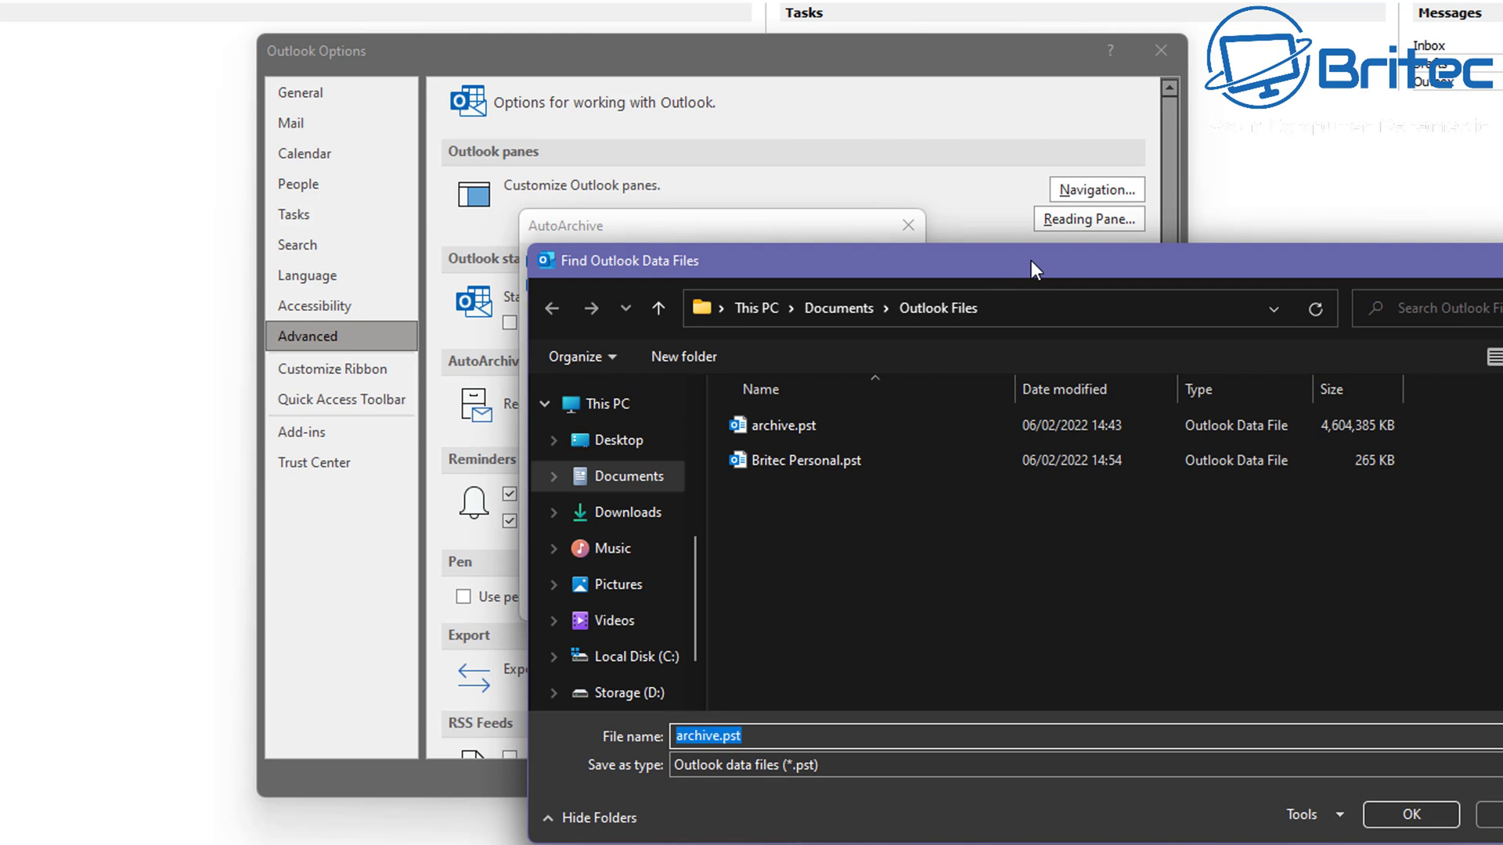
pyautogui.moveTo(1031, 260); pyautogui.dragTo(697, 162)
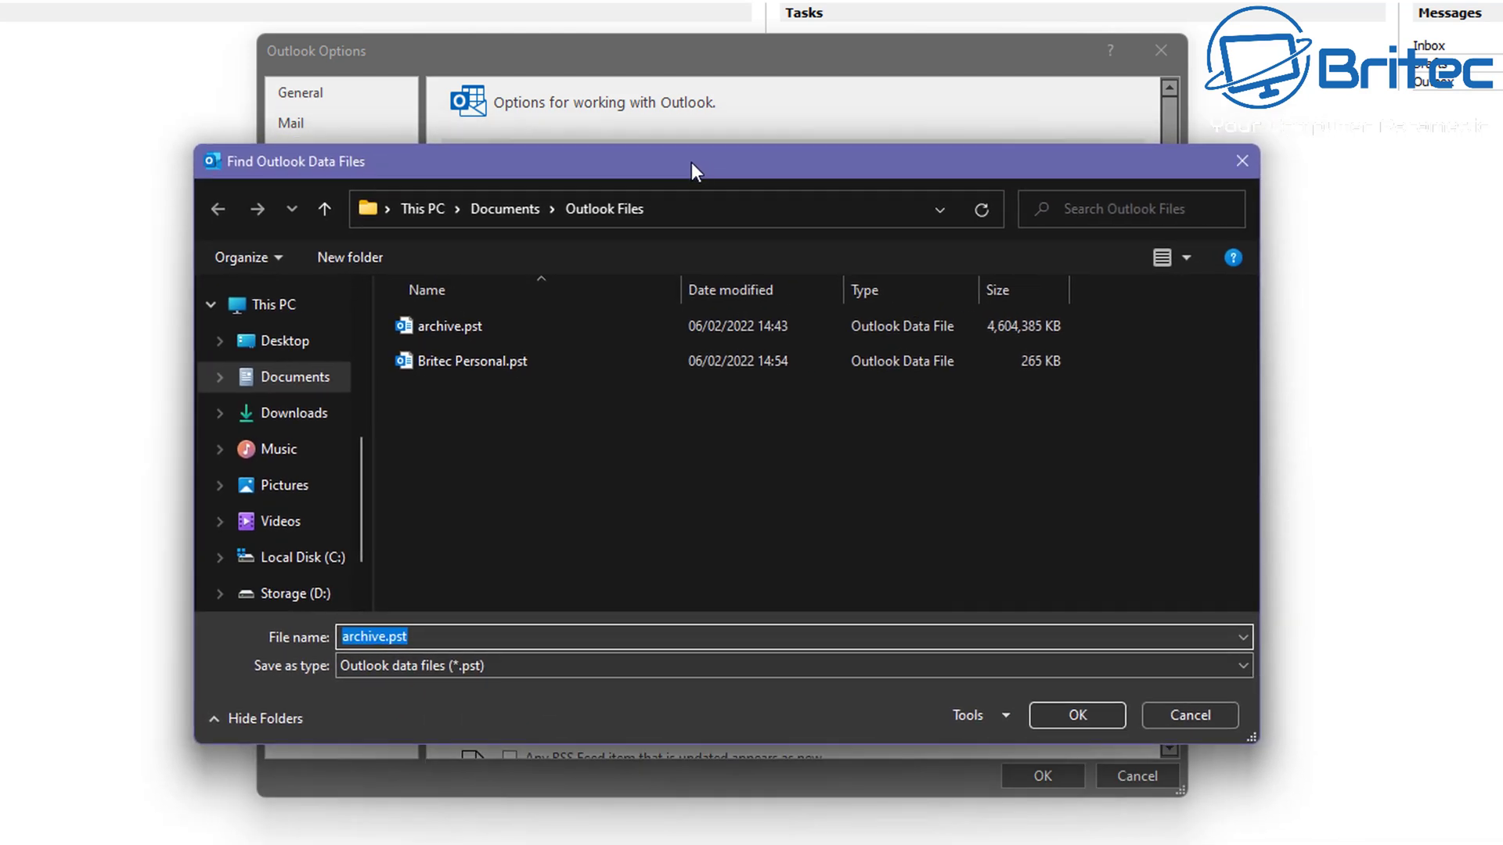
pyautogui.click(379, 636)
pyautogui.doubleClick(384, 636)
pyautogui.click(1204, 720)
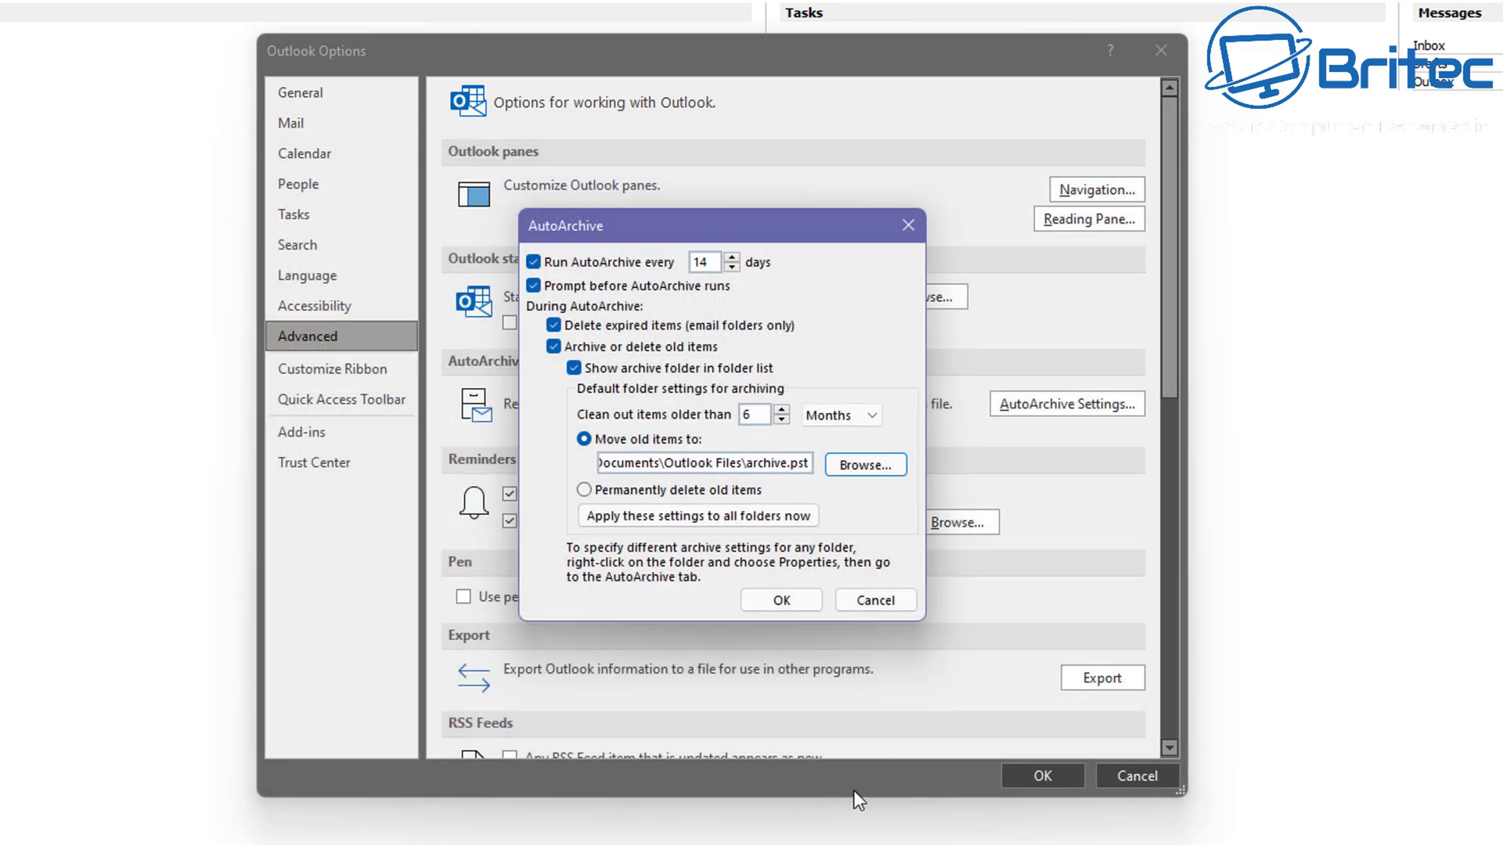
pyautogui.click(875, 602)
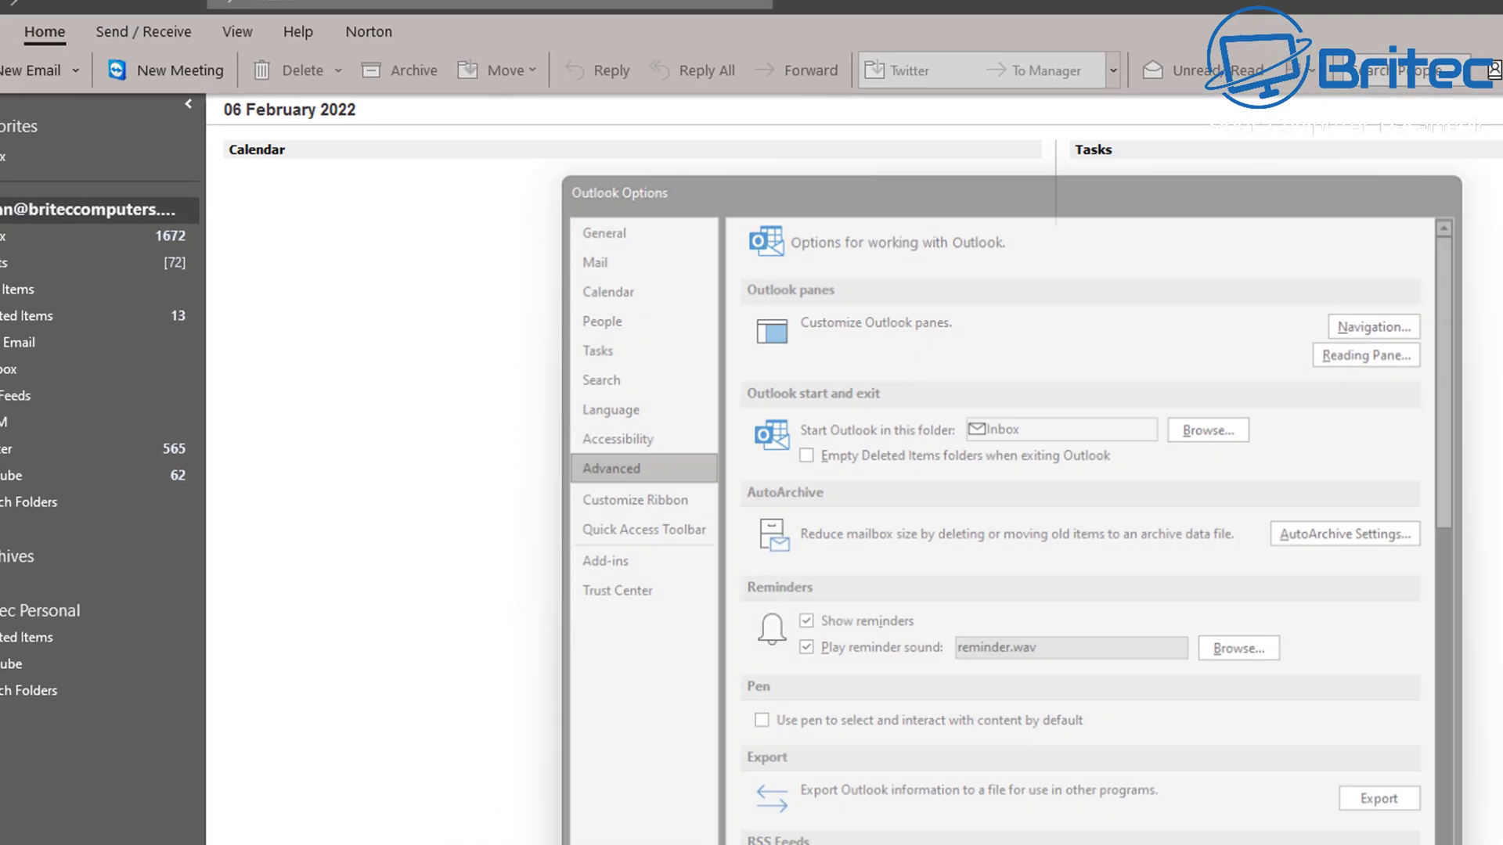
# Step: Cancel Outlook Options, then review the Twitter folder's AutoArchive settings and close them unchanged
pyautogui.click(1185, 799)
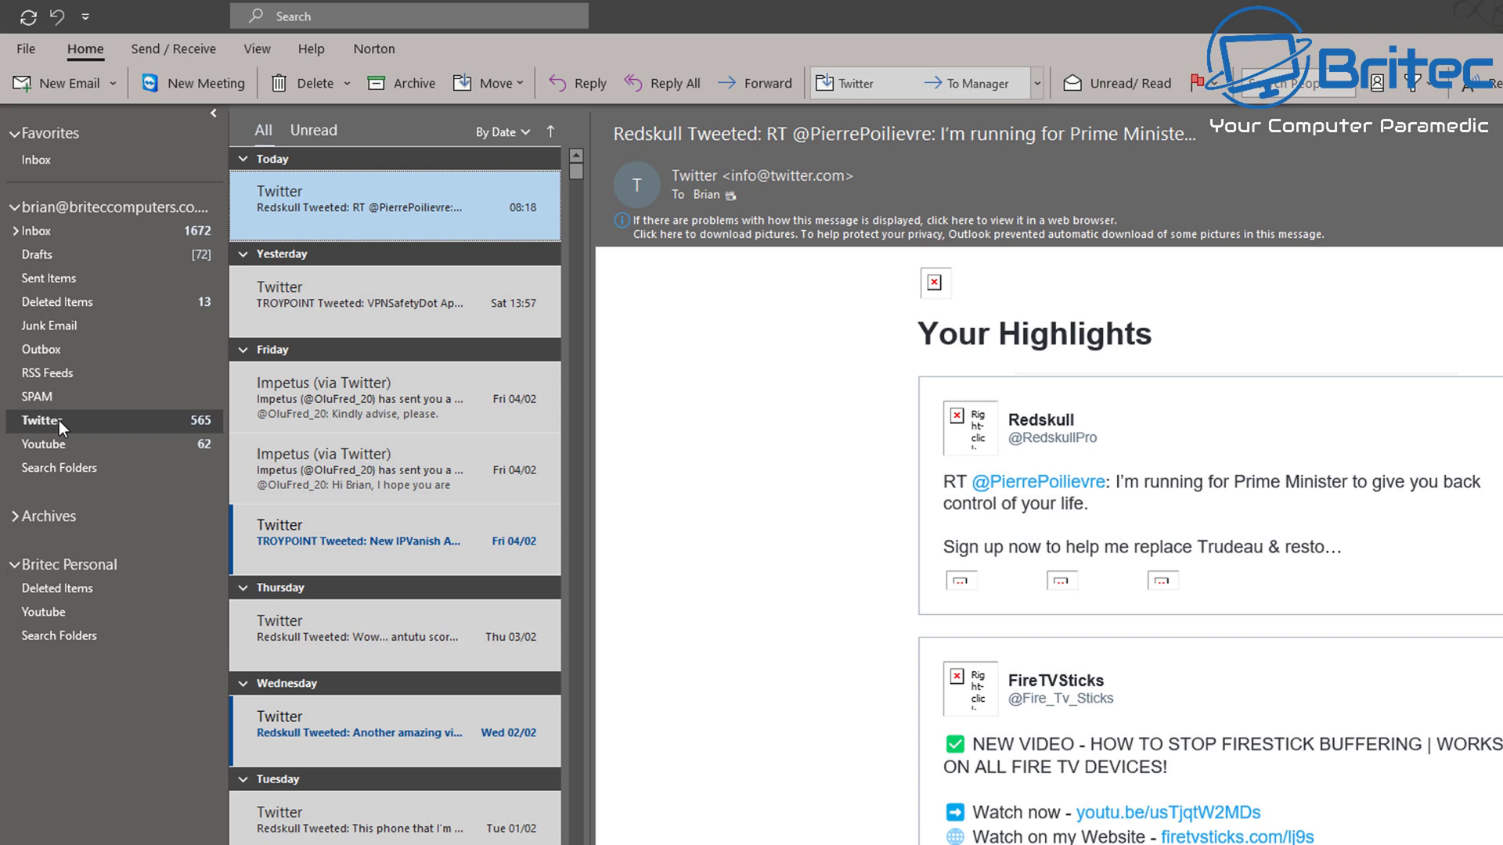
pyautogui.rightClick(75, 421)
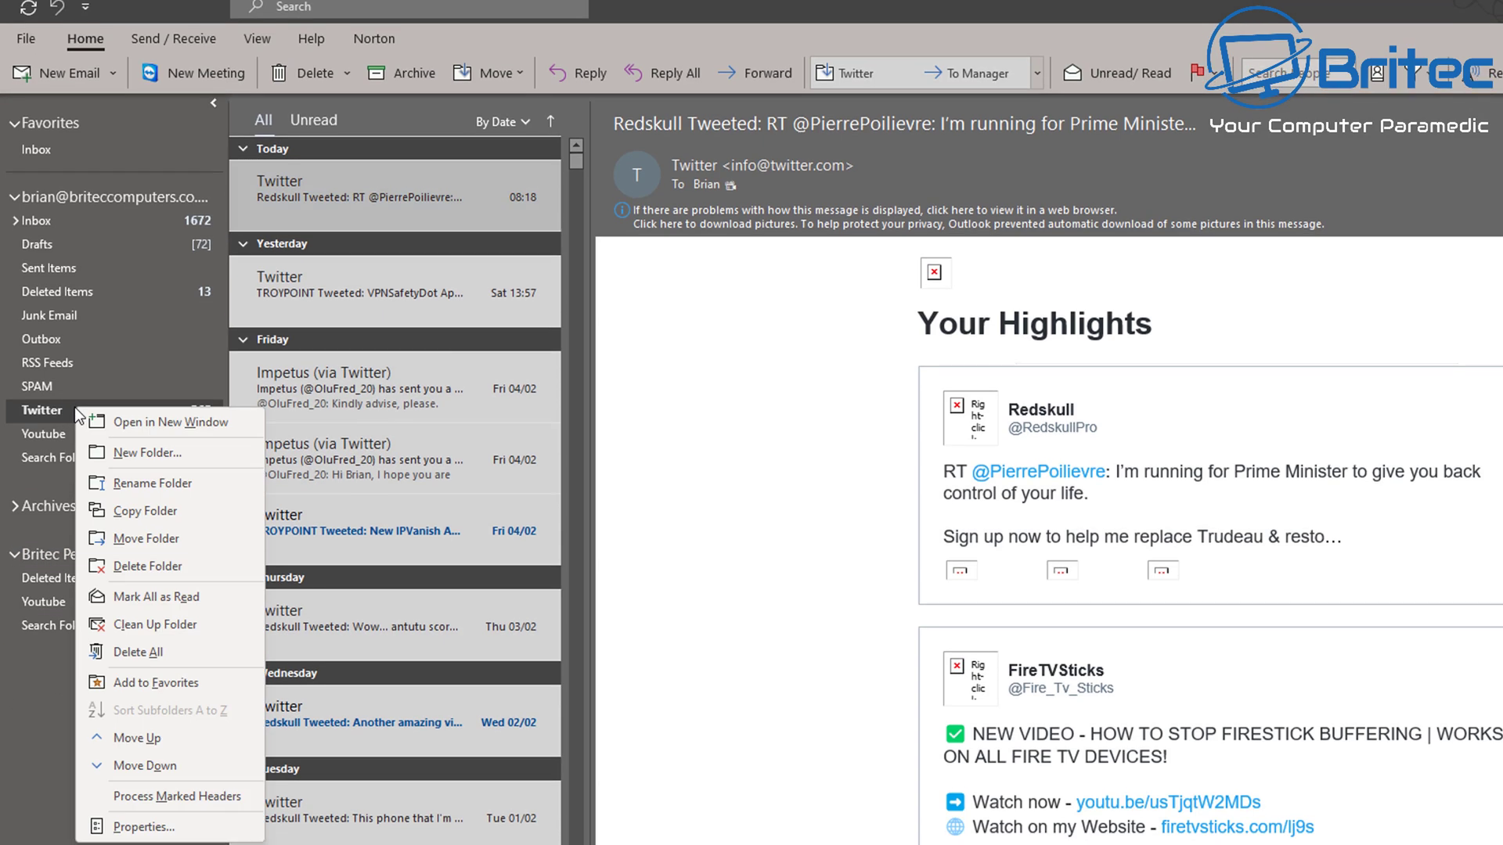
pyautogui.click(144, 820)
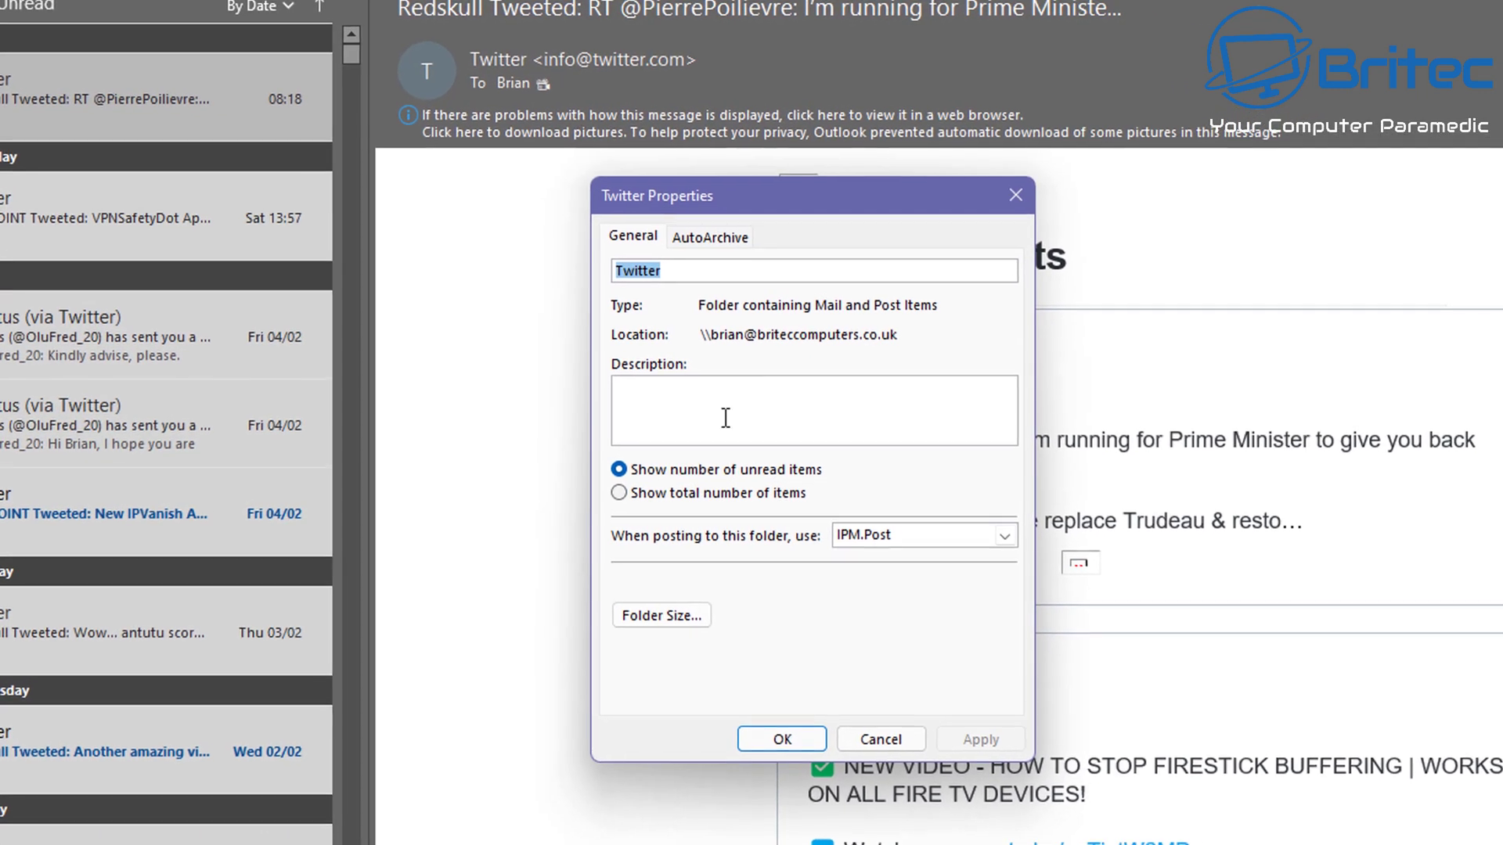
pyautogui.click(709, 238)
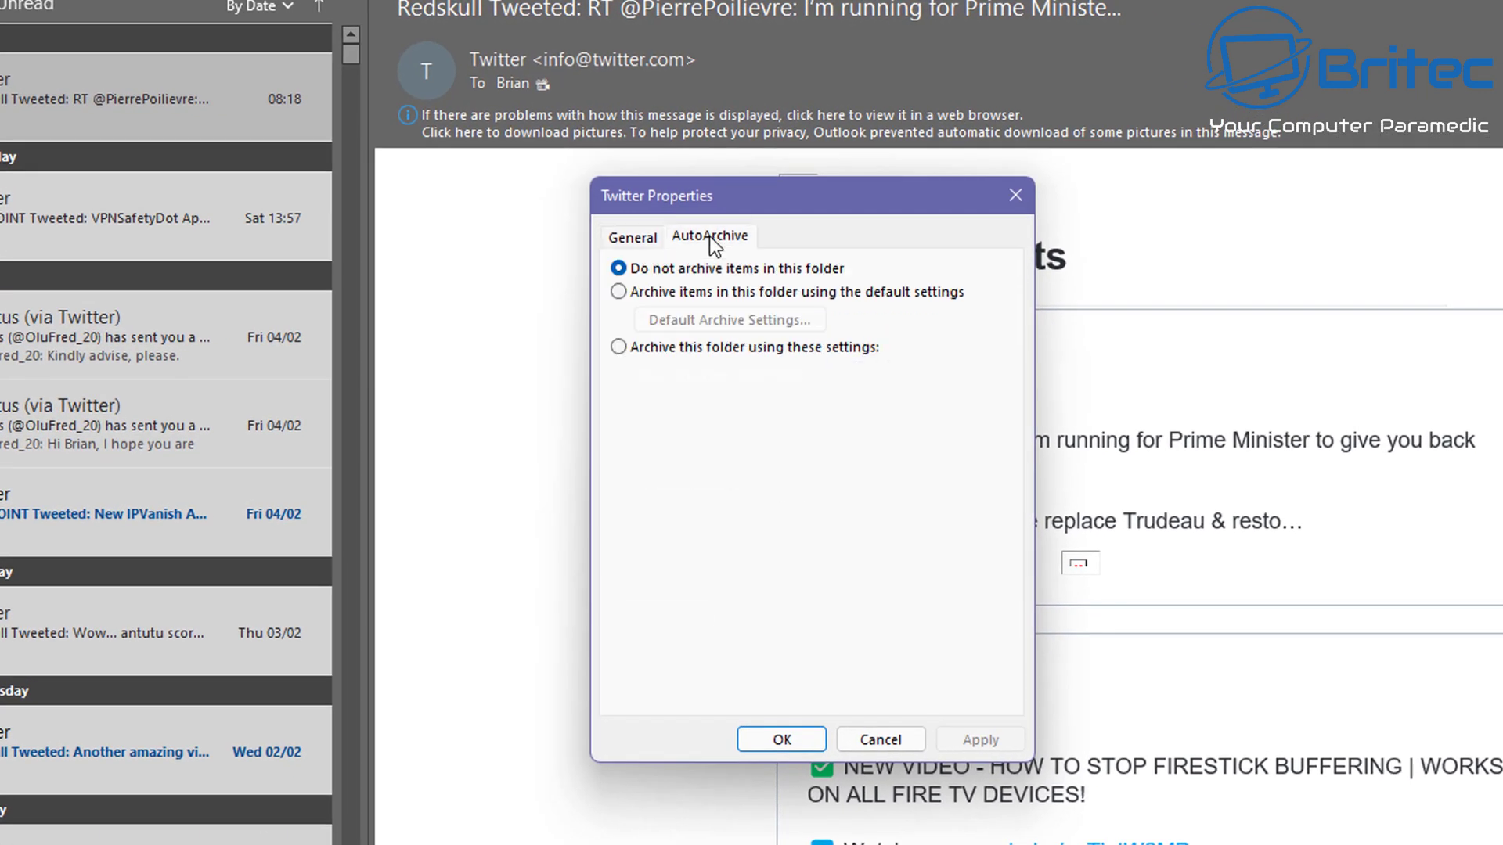
pyautogui.click(622, 293)
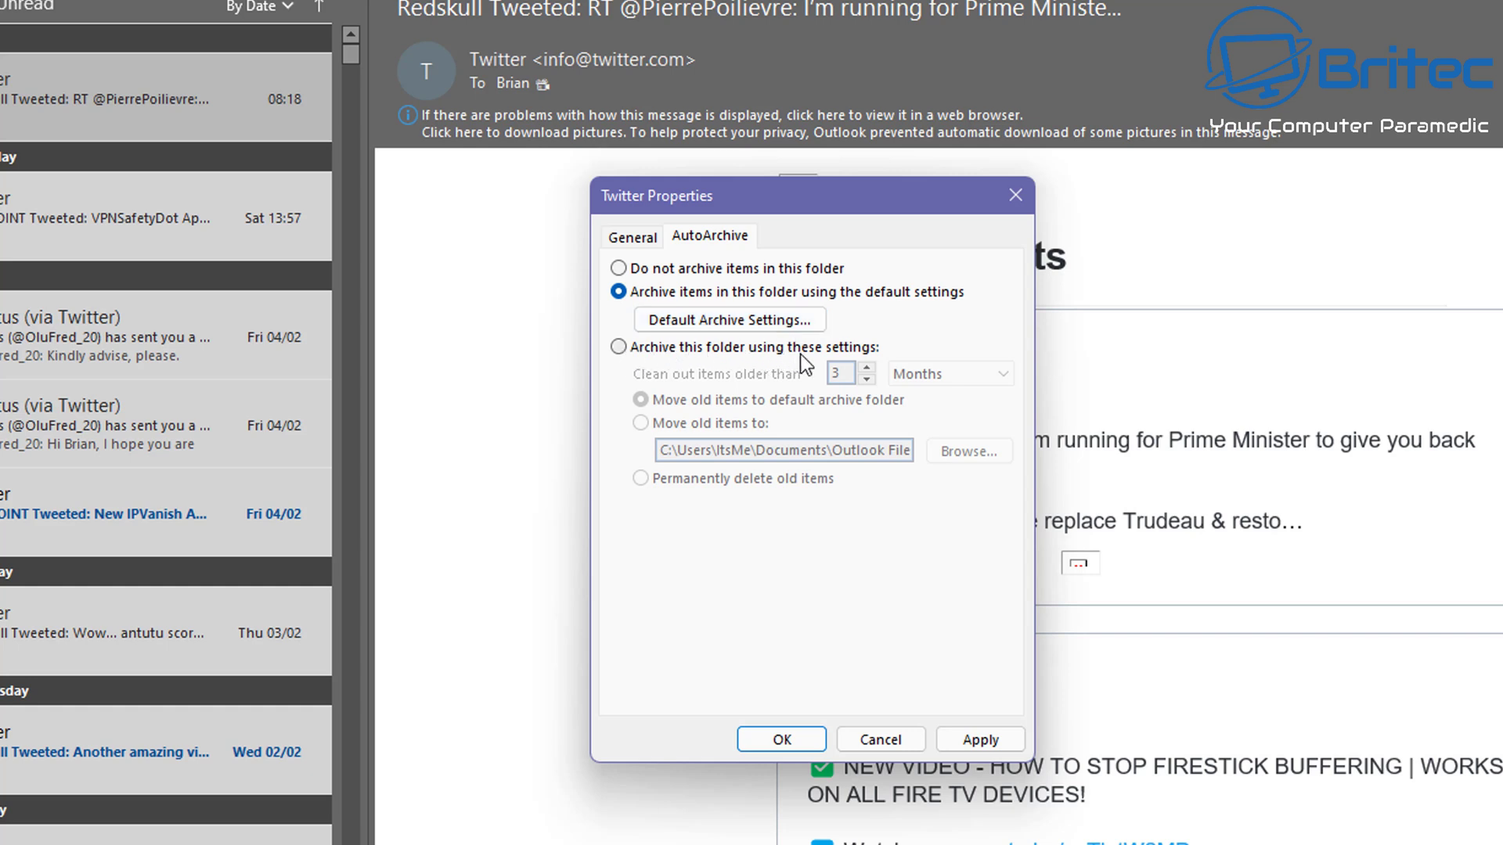
pyautogui.click(618, 347)
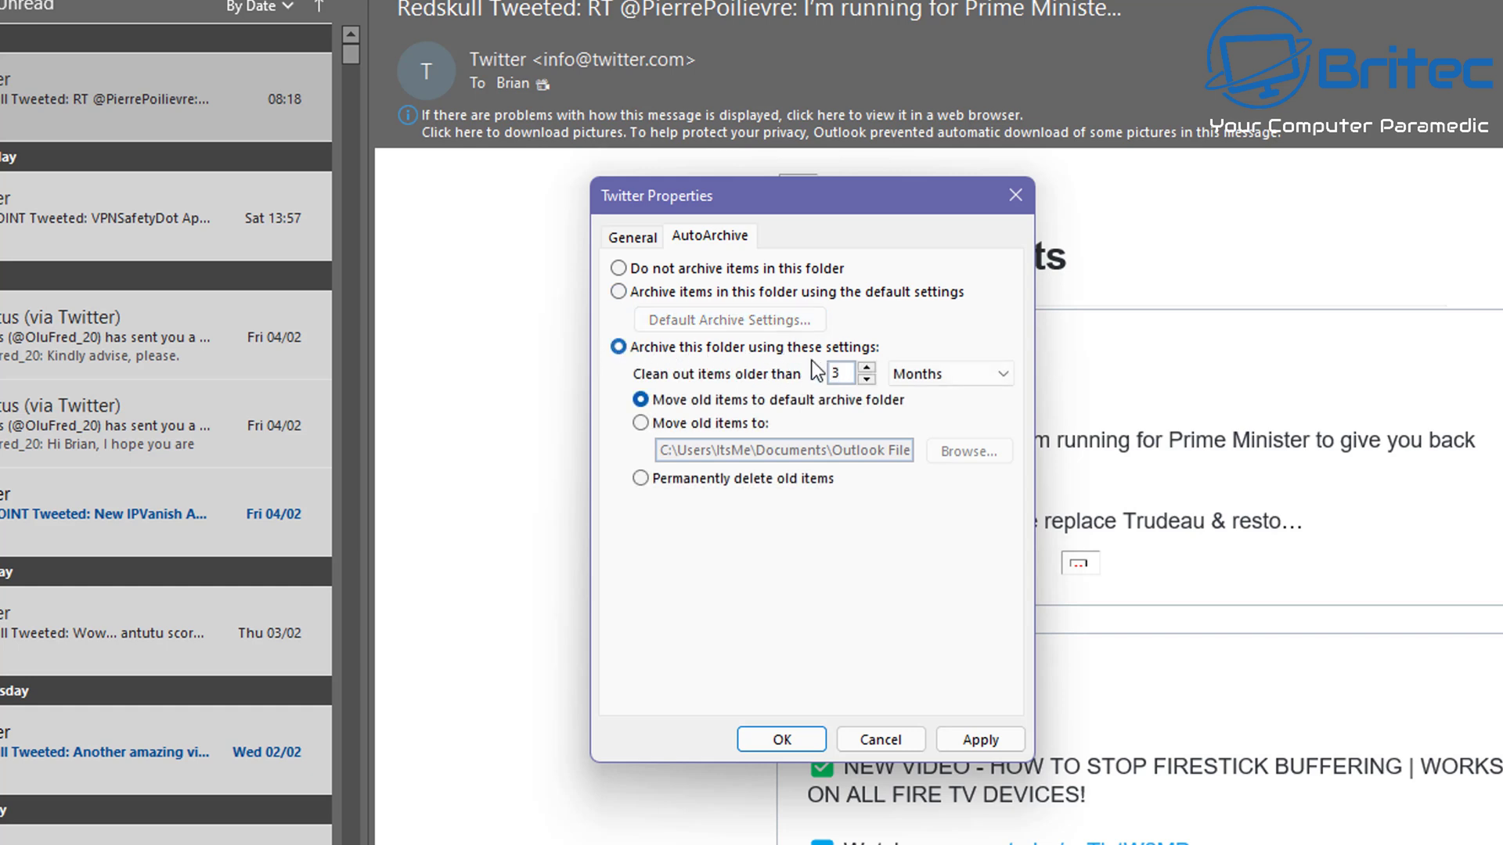
pyautogui.click(972, 374)
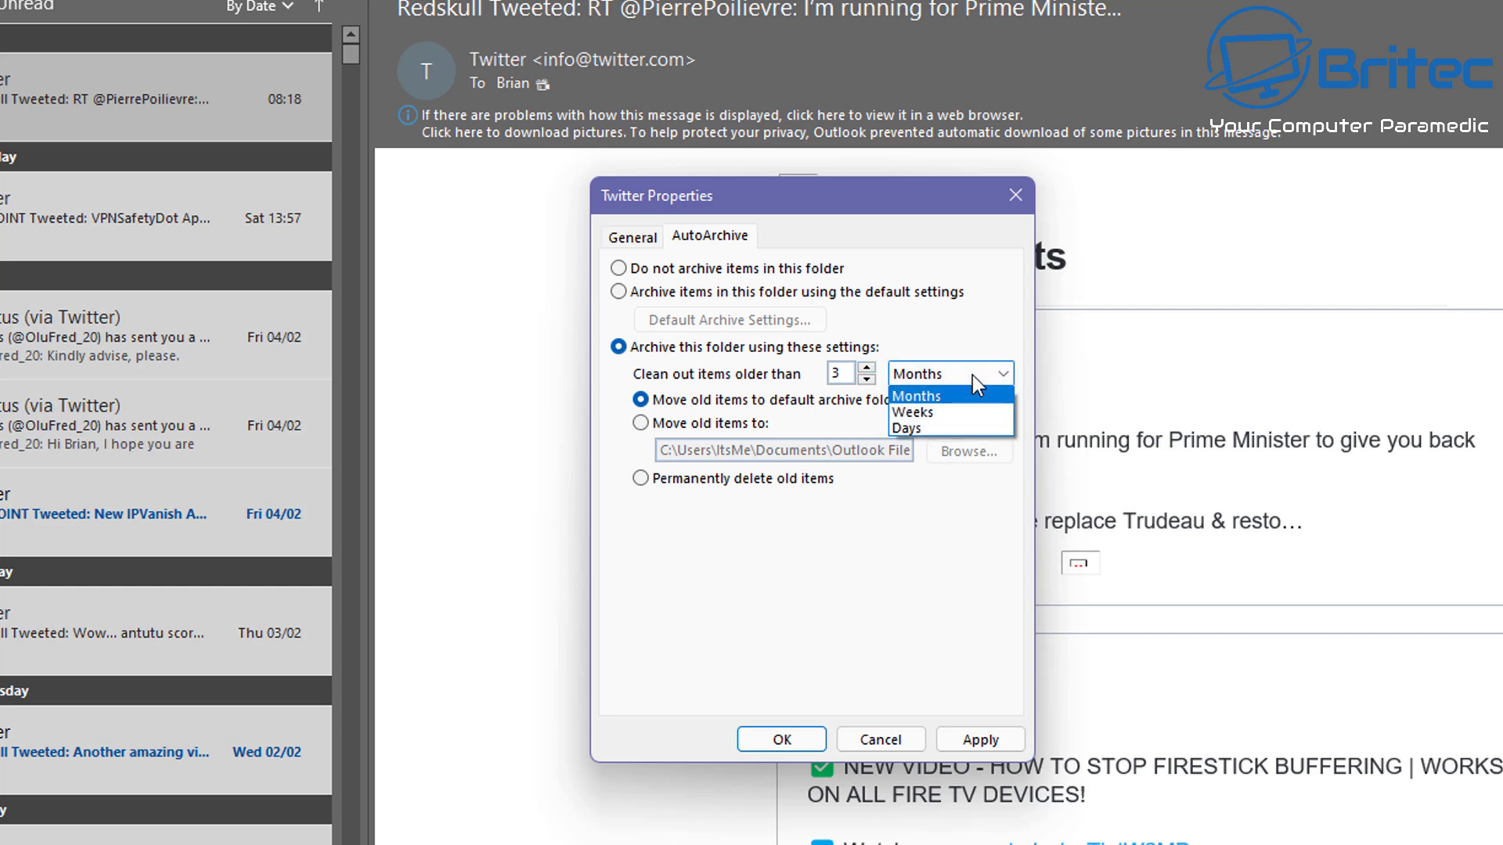
pyautogui.click(972, 375)
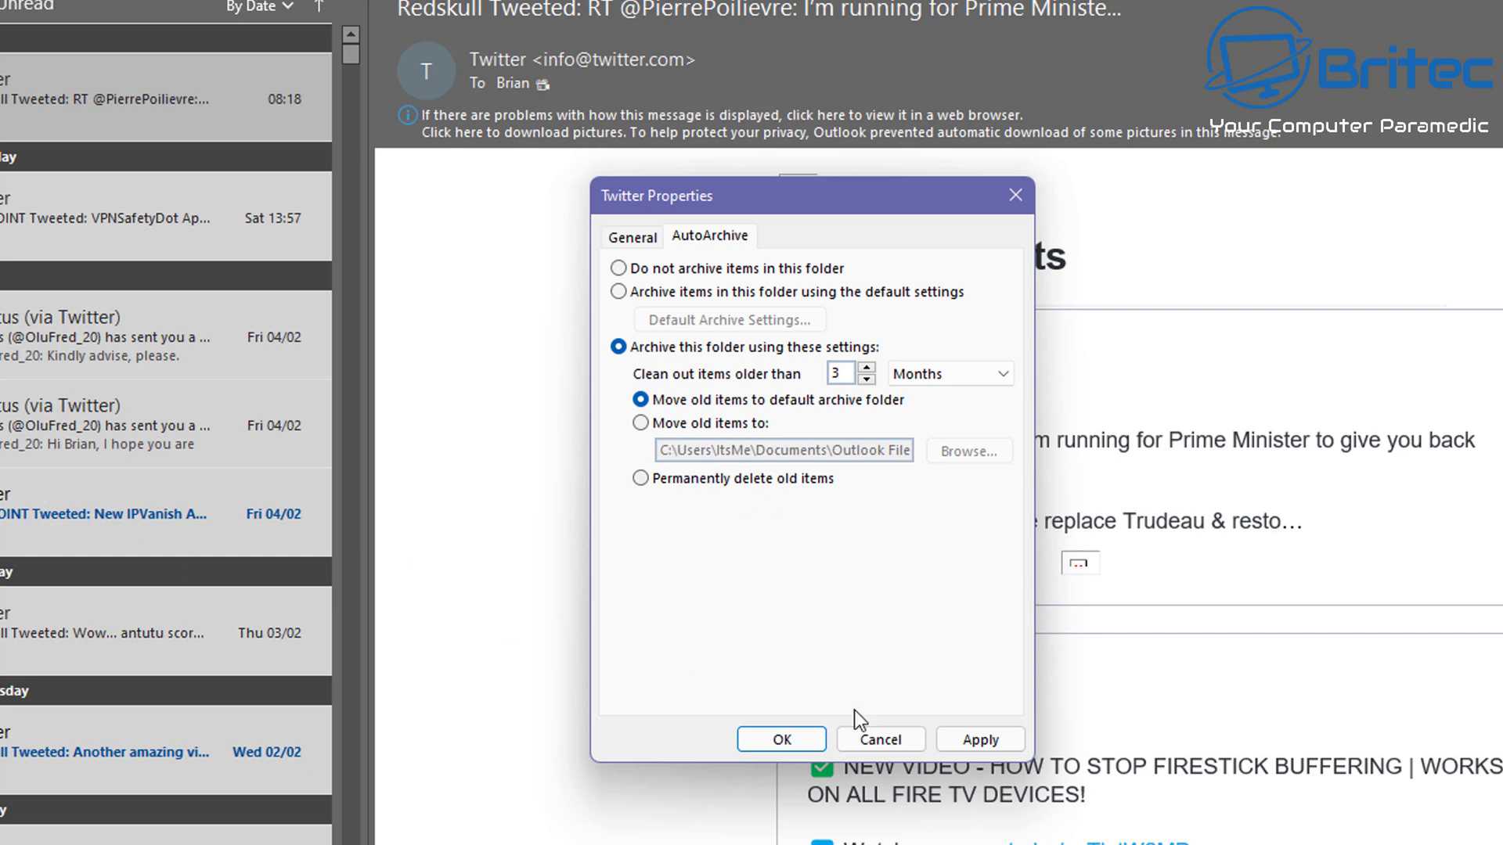
pyautogui.click(881, 740)
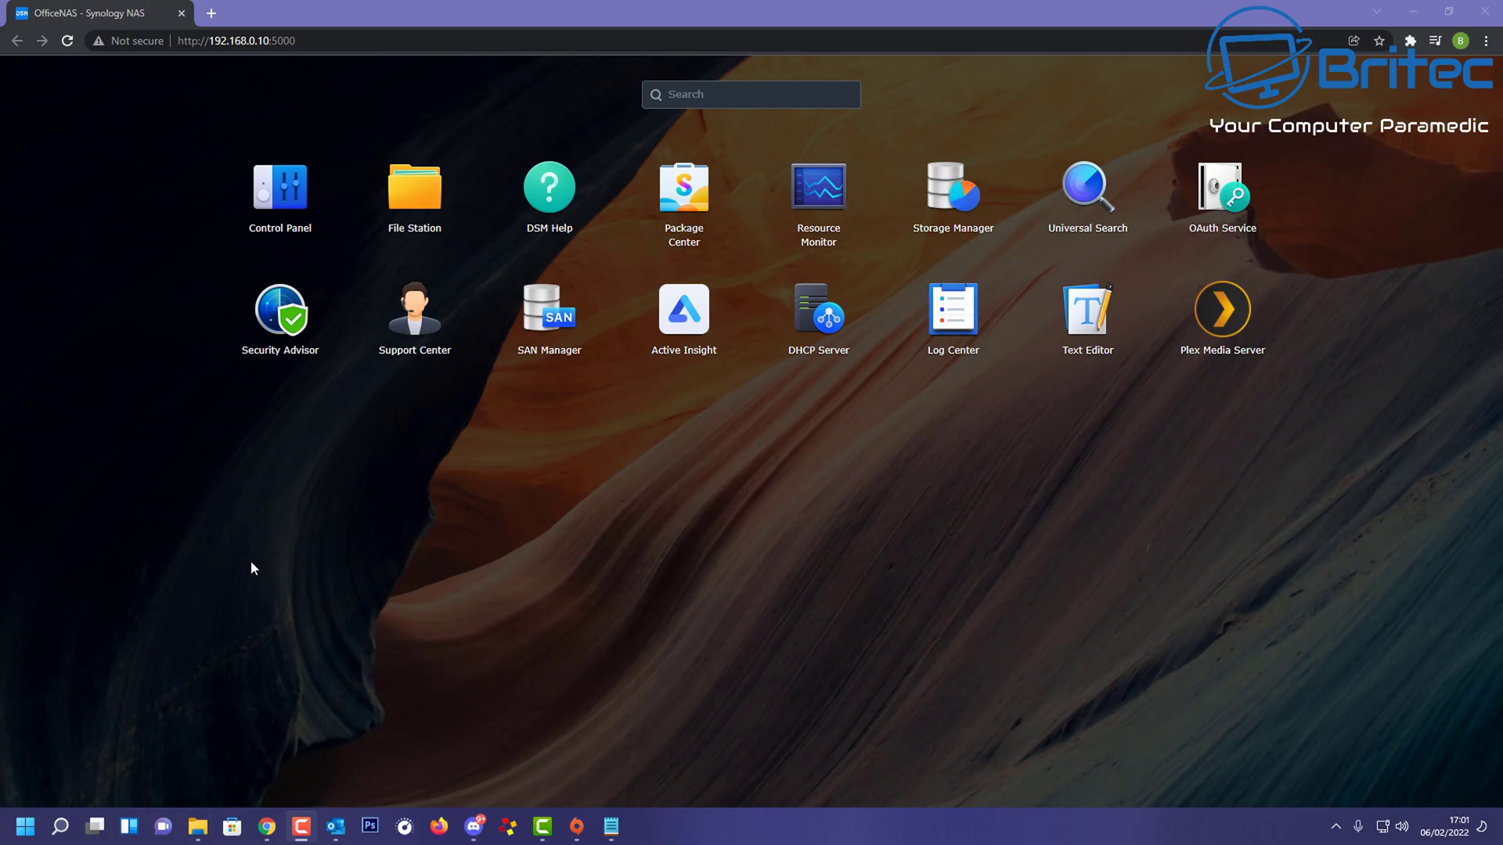
# Step: Start the Create Shared Folder wizard from Control Panel's Shared Folder list
pyautogui.click(287, 194)
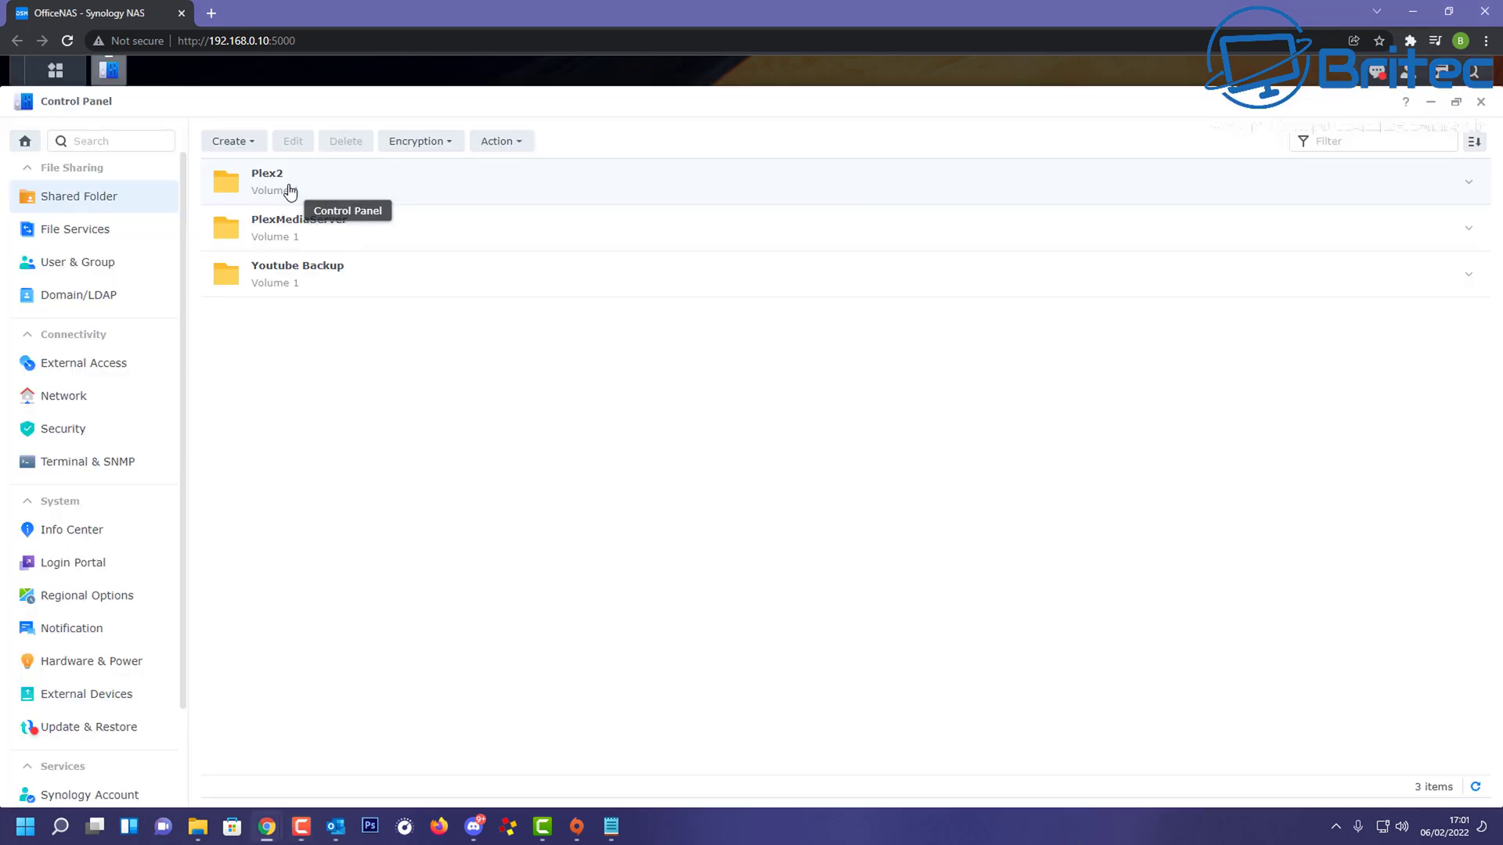
pyautogui.rightClick(243, 331)
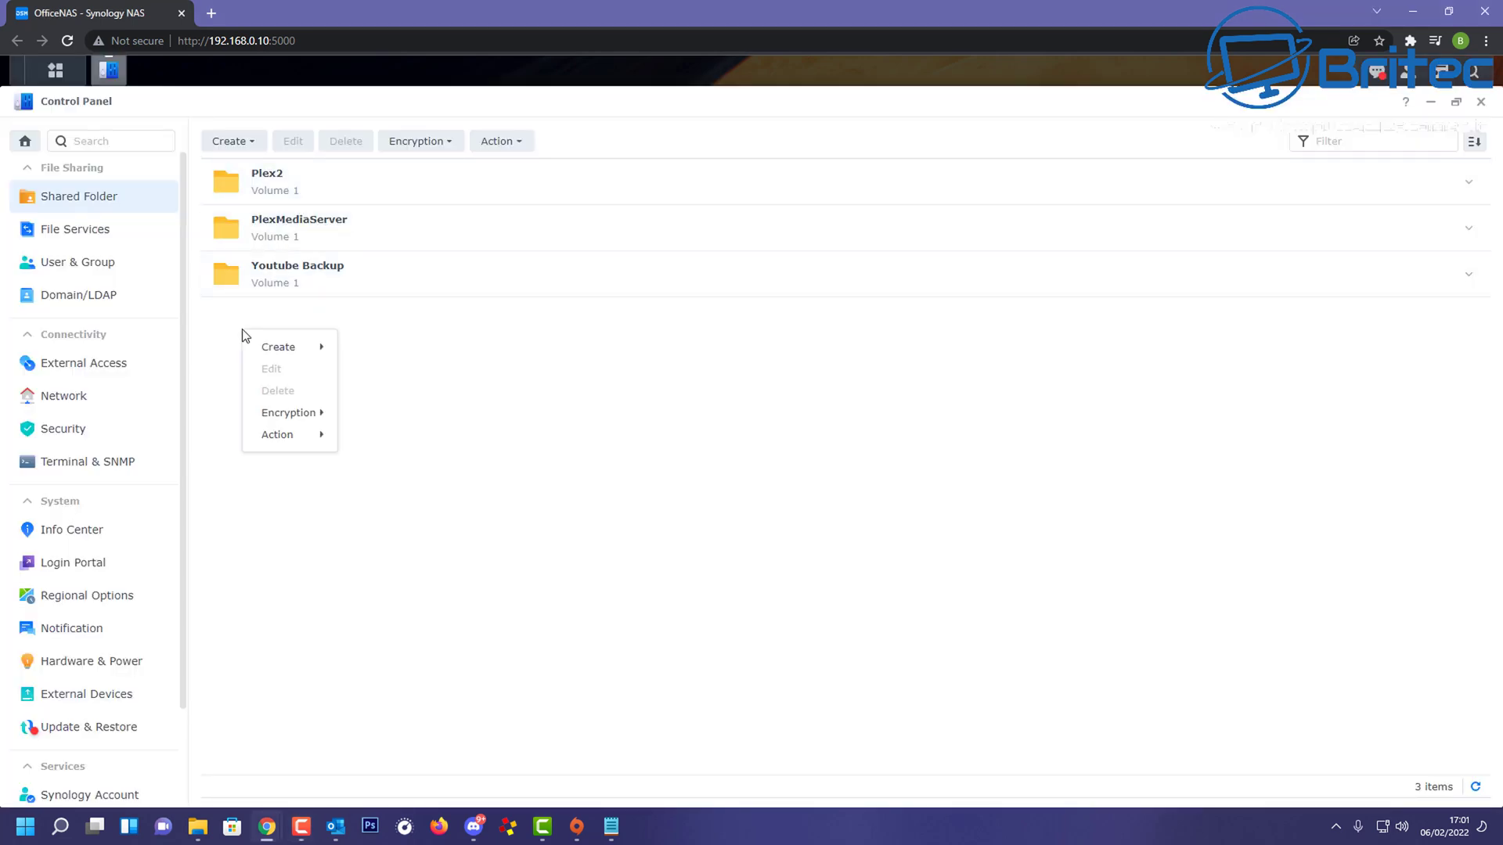
pyautogui.moveTo(274, 347)
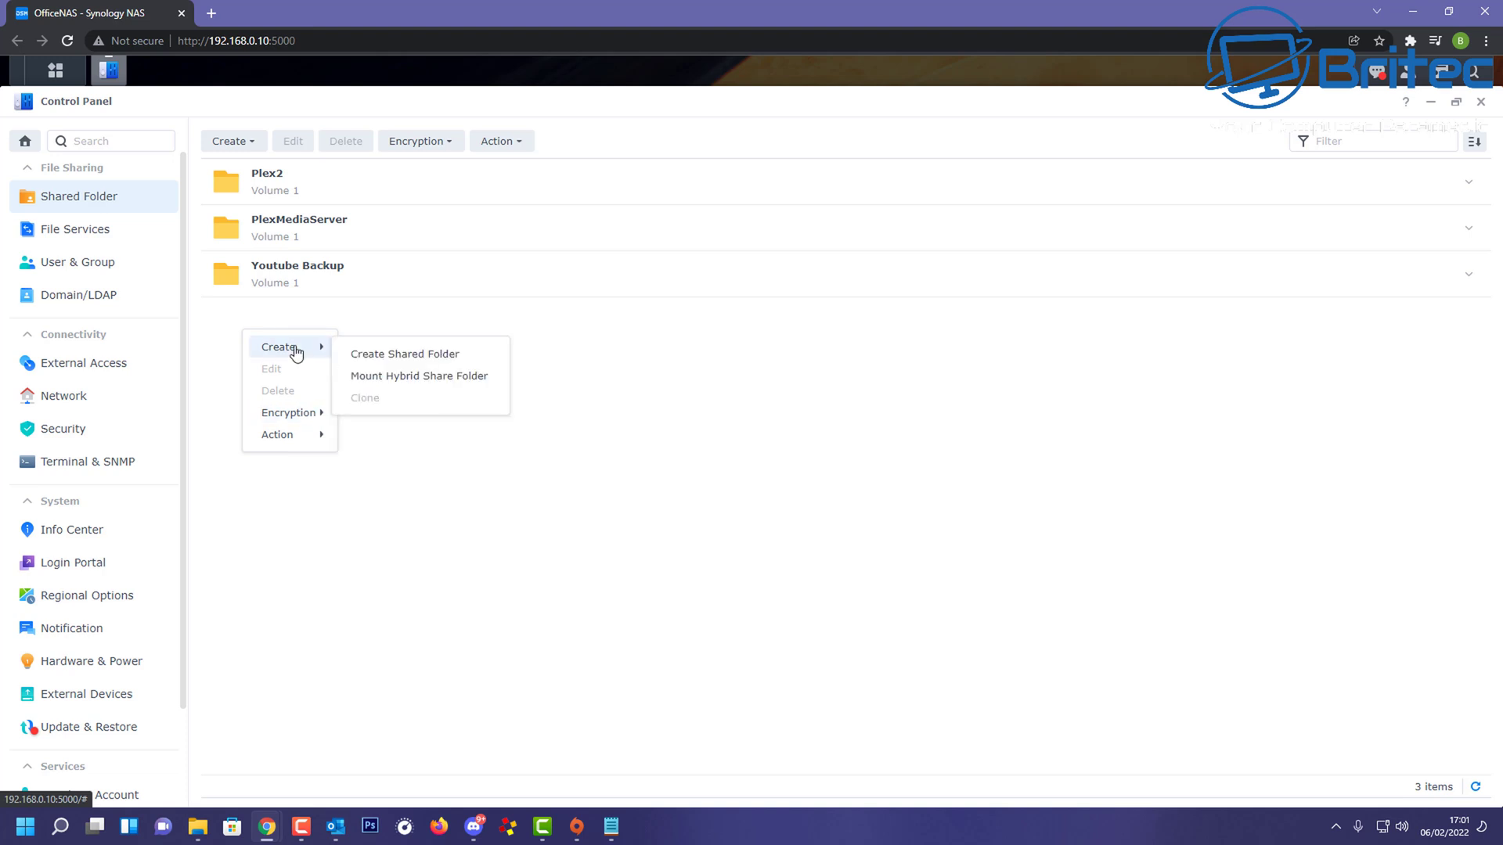
pyautogui.click(454, 356)
# Step: Name the share Email Backups, describe it as Outlook emails, keep Volume 1, and continue
pyautogui.click(633, 320)
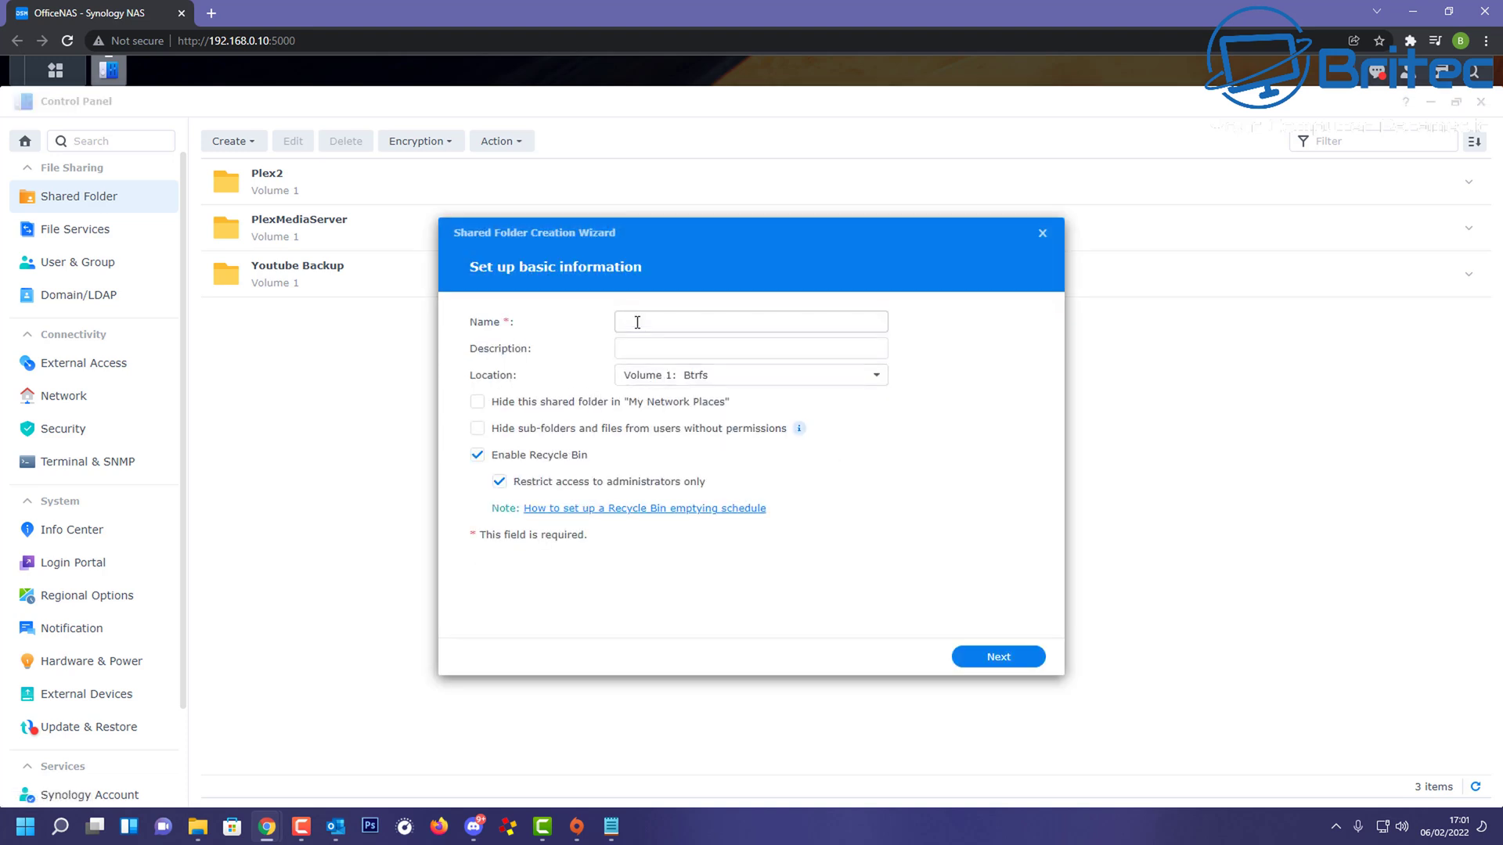
pyautogui.write('Email backup')
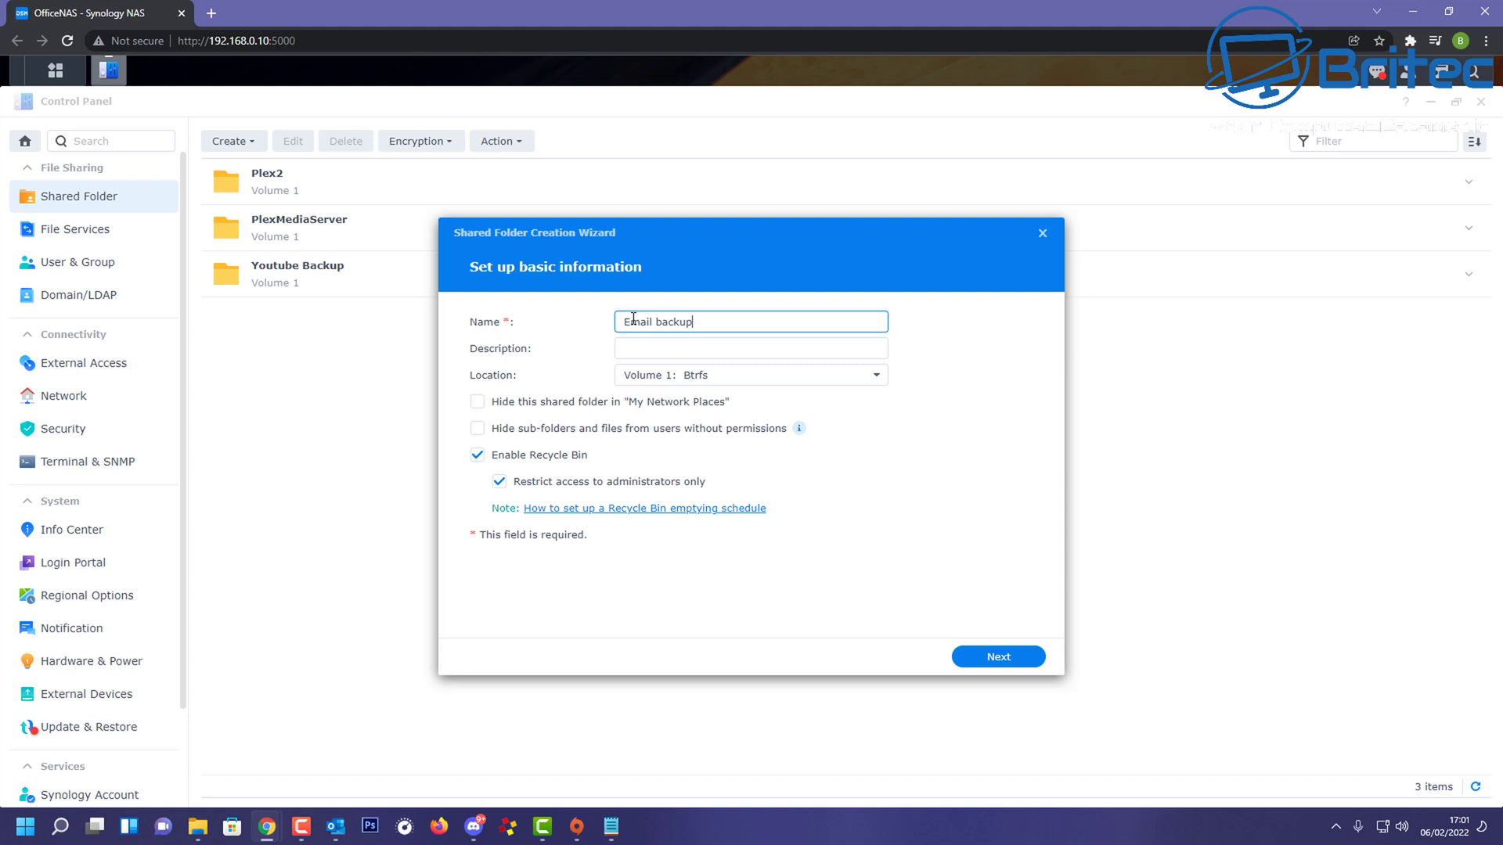
pyautogui.write('s')
pyautogui.write('B')
pyautogui.click(664, 348)
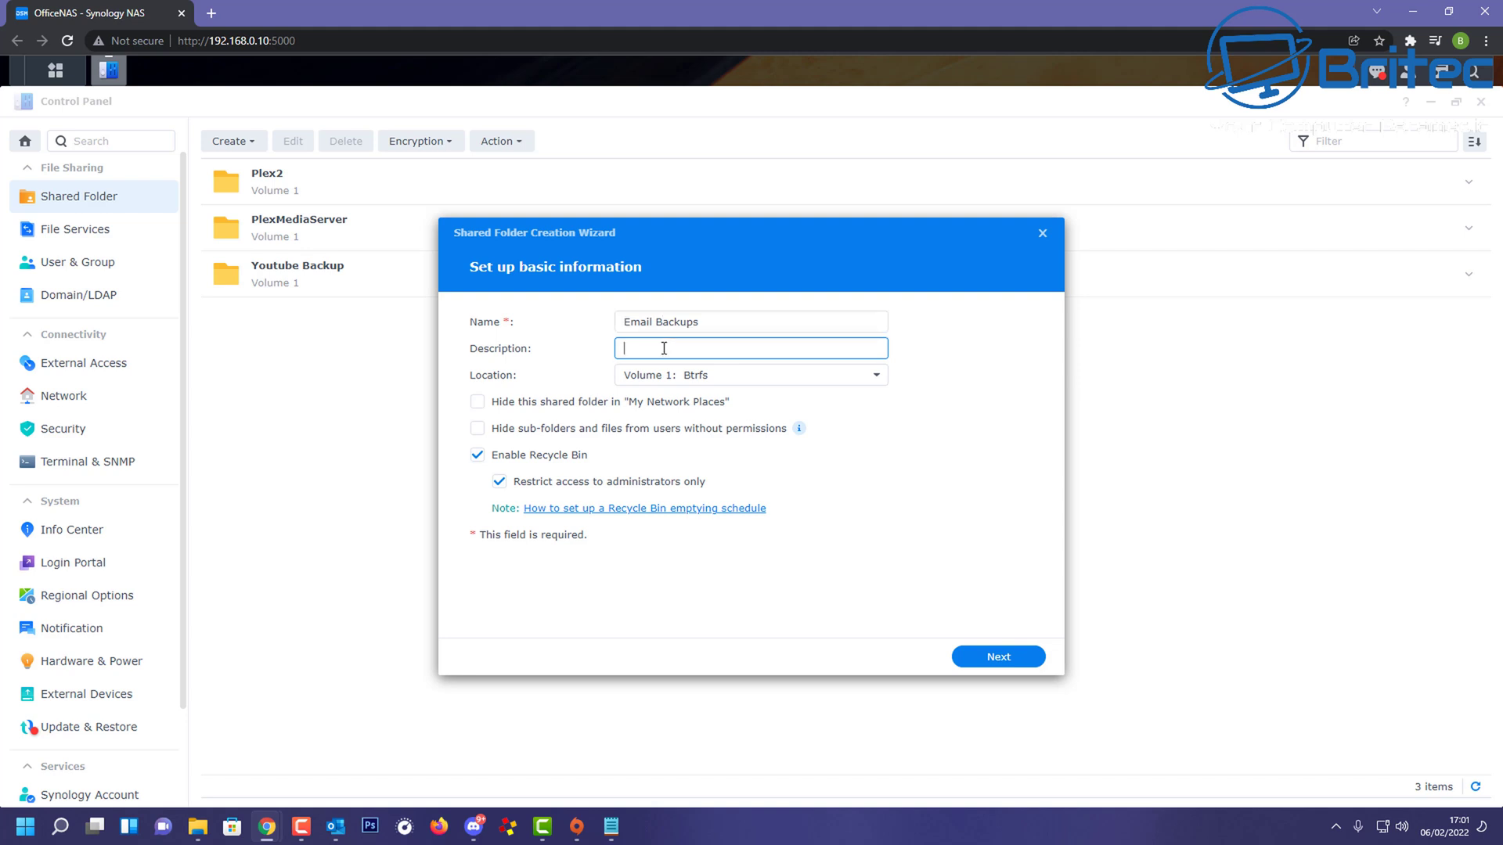
pyautogui.write('Outlook emails')
pyautogui.click(749, 382)
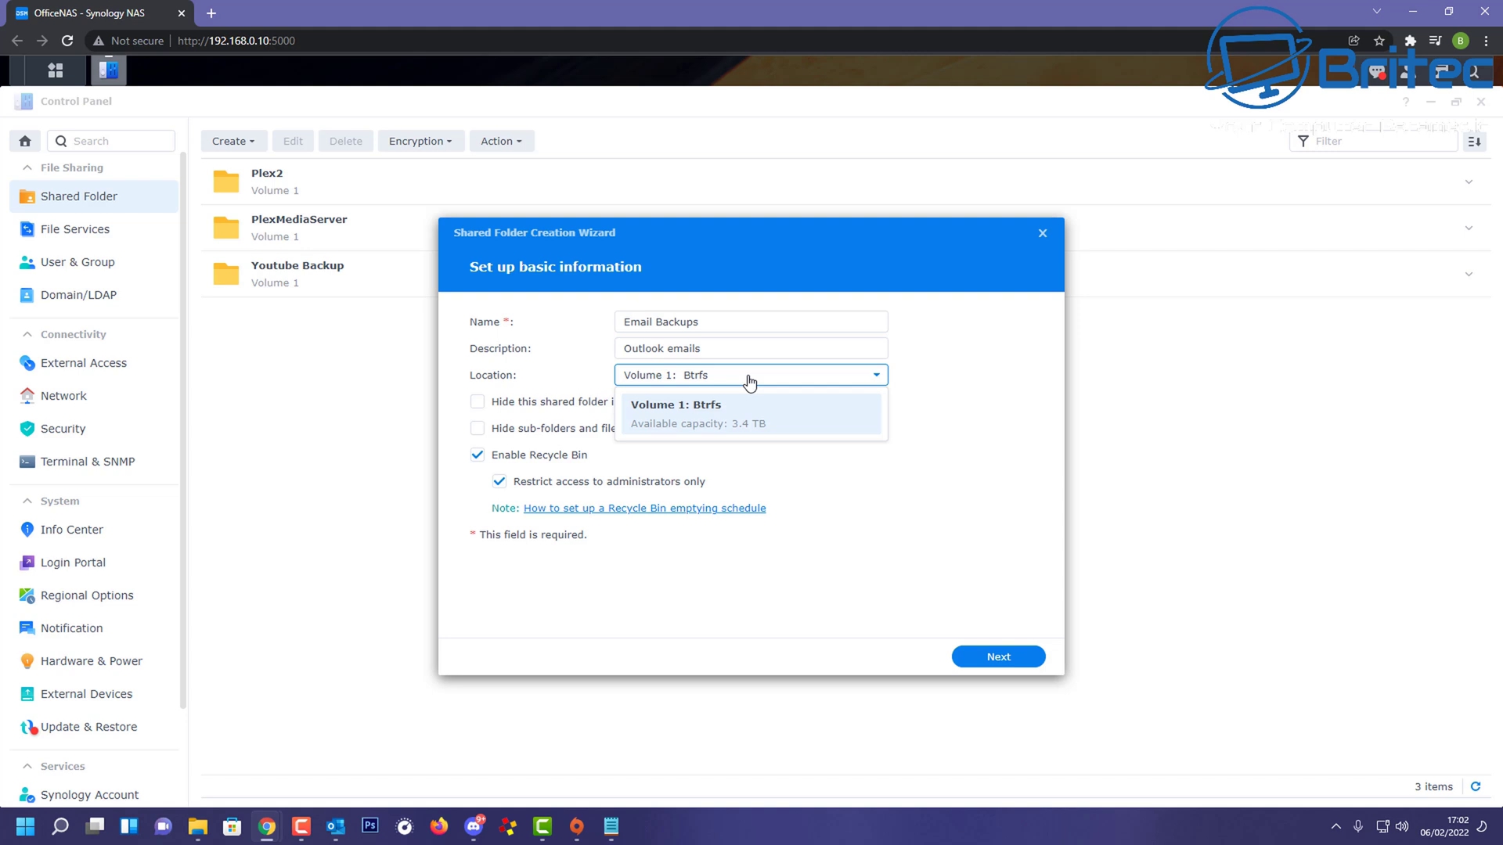
pyautogui.click(749, 381)
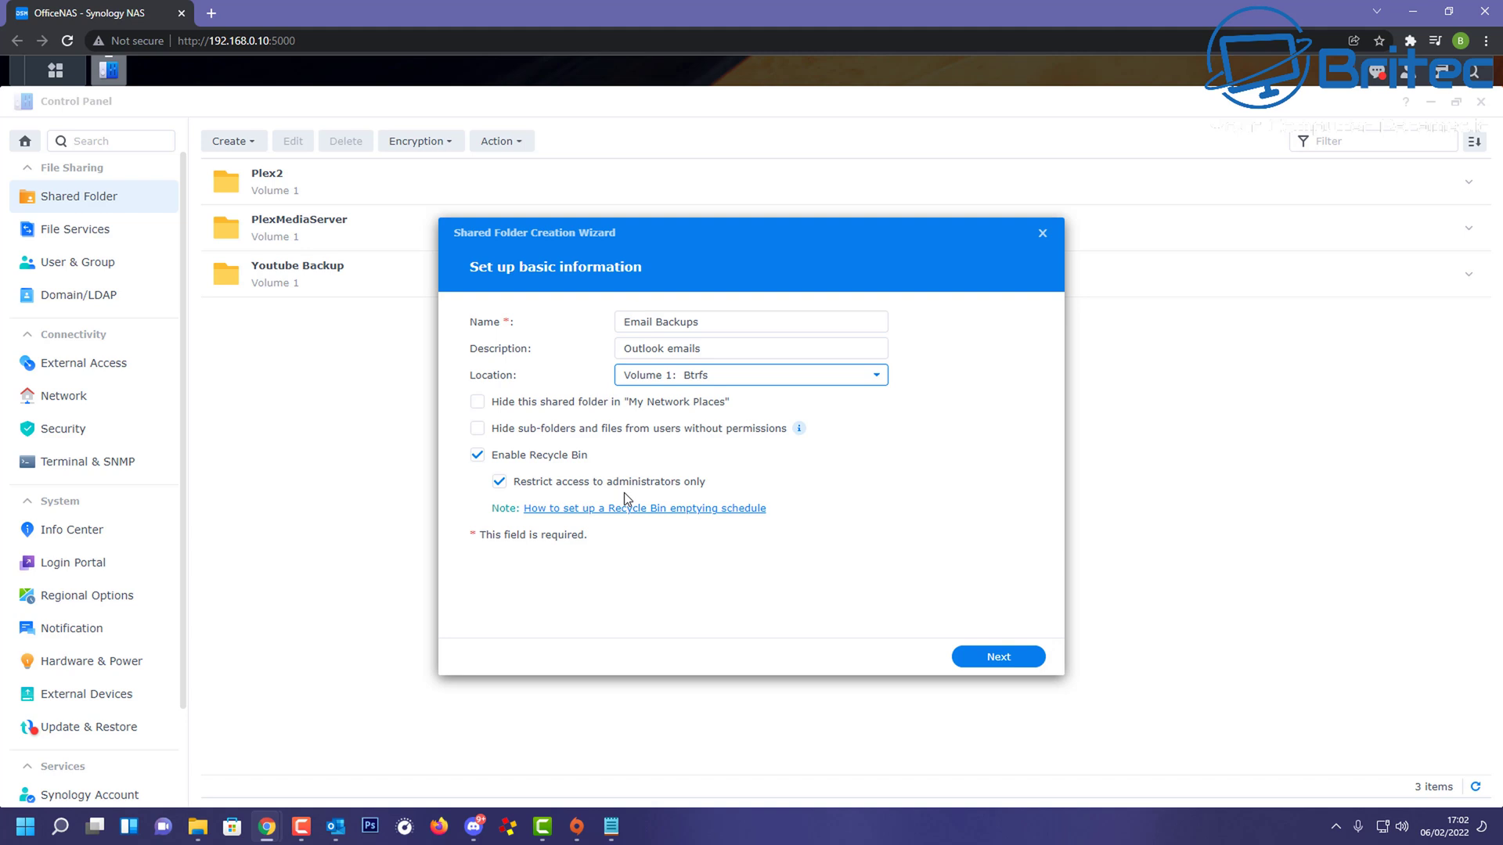
pyautogui.click(999, 656)
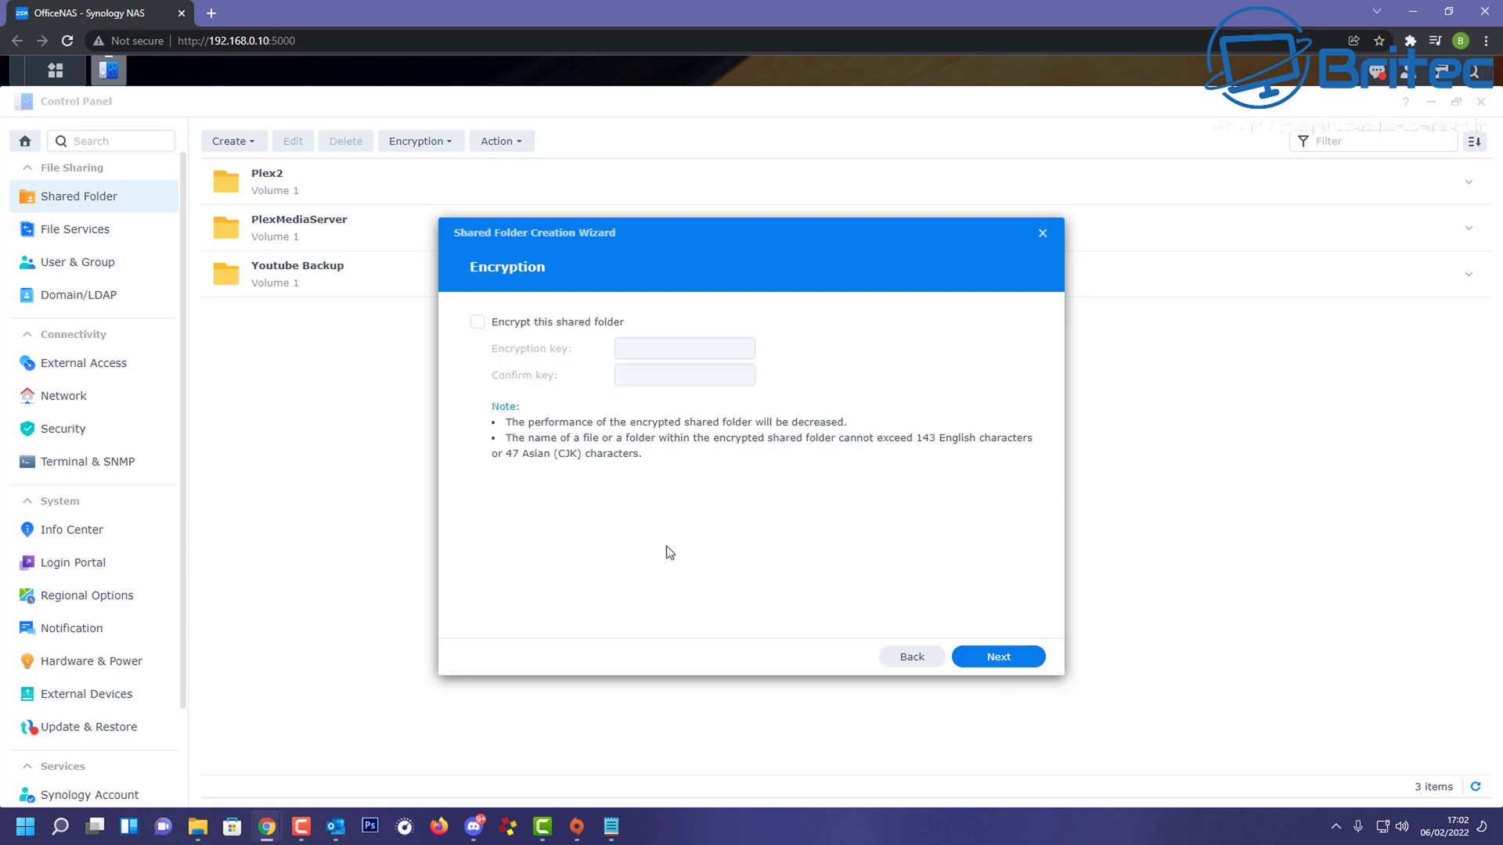
# Step: Leave Email Backups unencrypted, skip advanced settings, and confirm creation
pyautogui.click(993, 658)
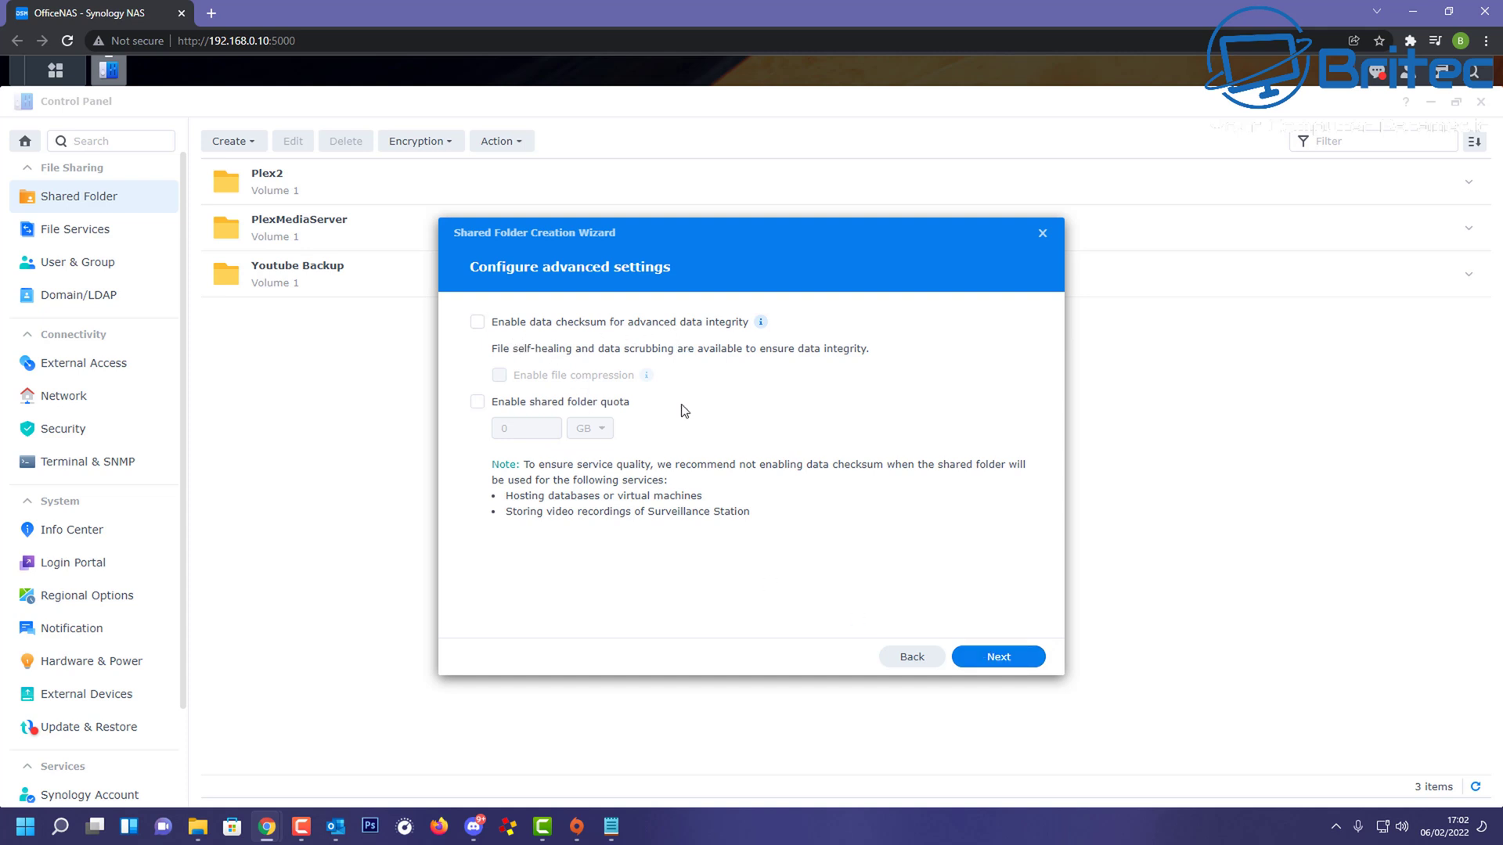
pyautogui.click(1000, 658)
pyautogui.click(1000, 658)
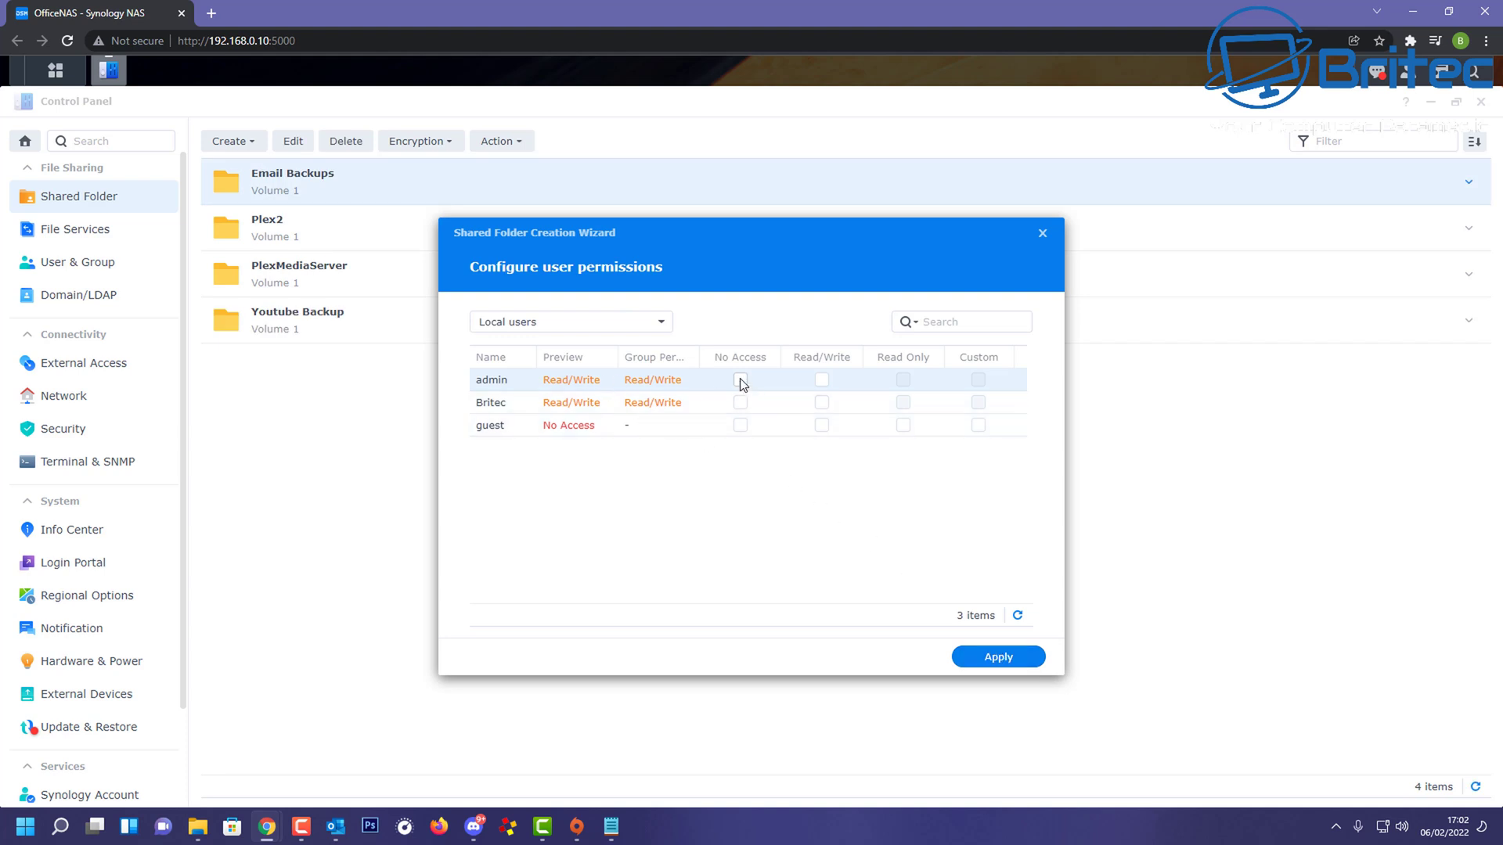
# Step: Grant the personal user Read/Write, set admin and guest to No Access, and apply
pyautogui.click(822, 381)
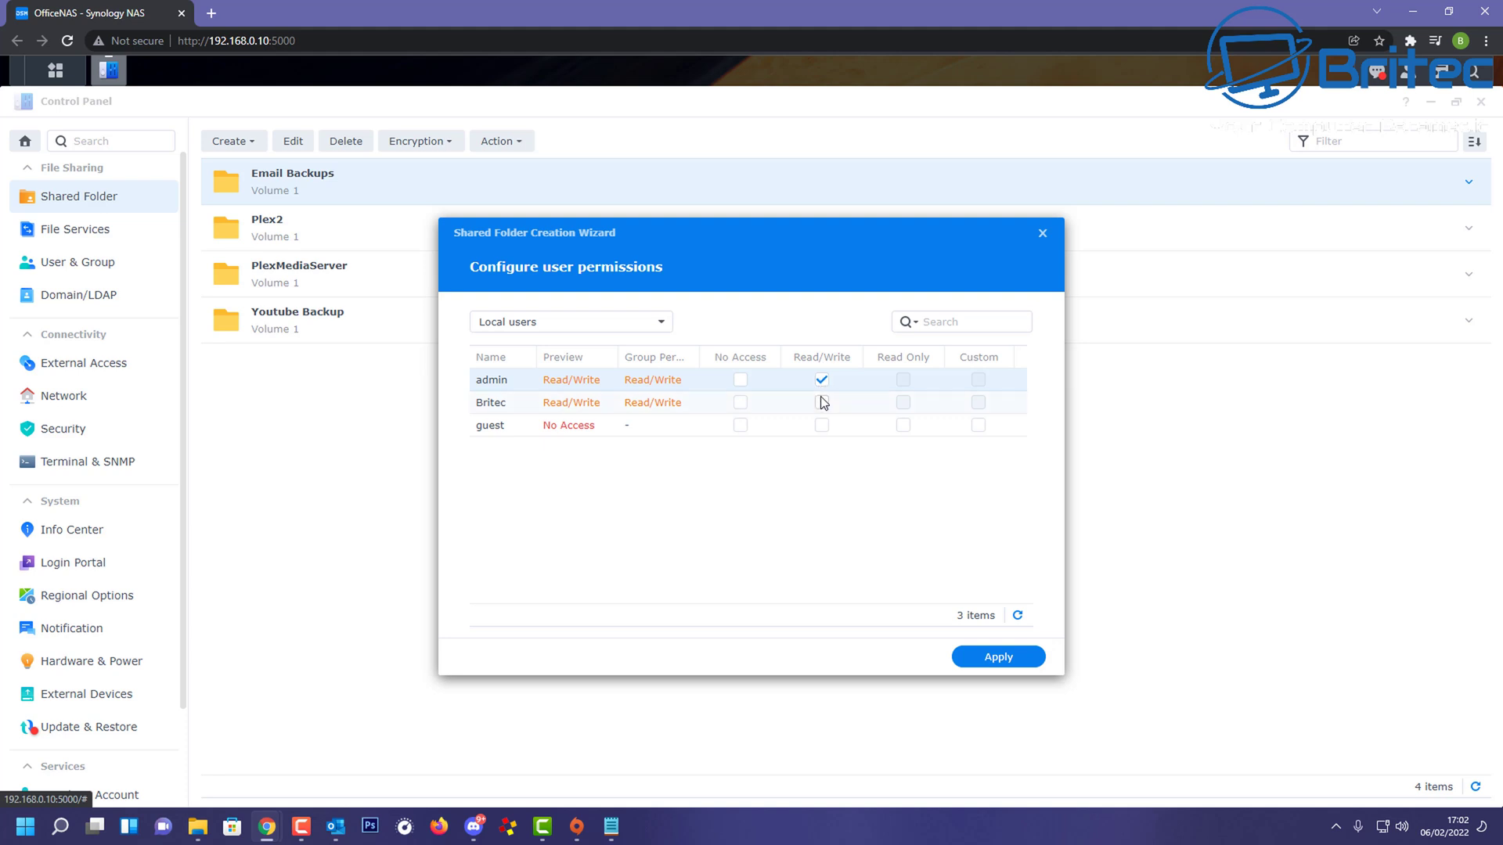
pyautogui.click(822, 403)
pyautogui.click(739, 427)
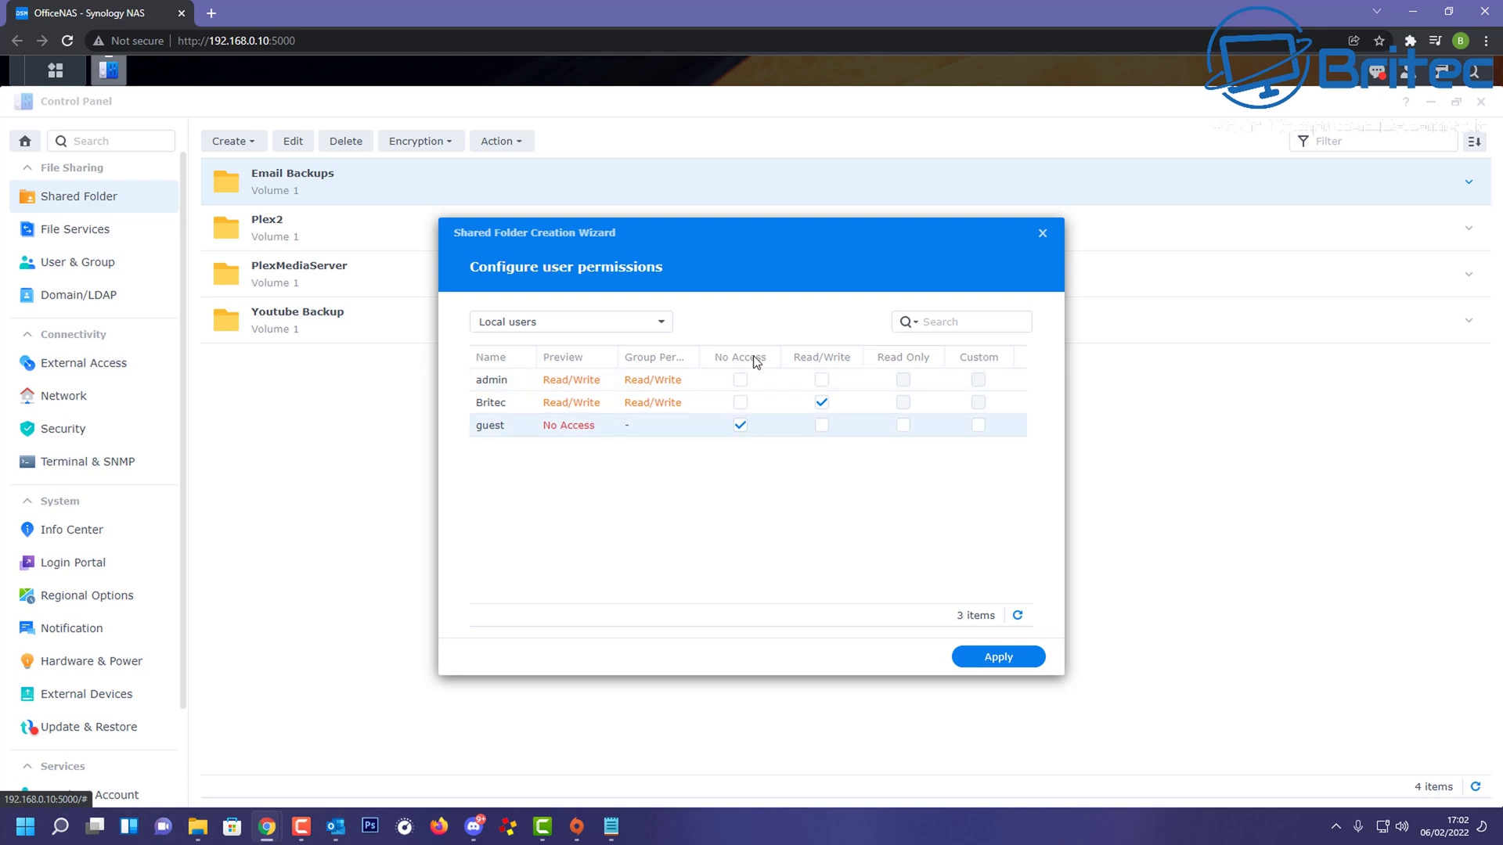
pyautogui.click(740, 380)
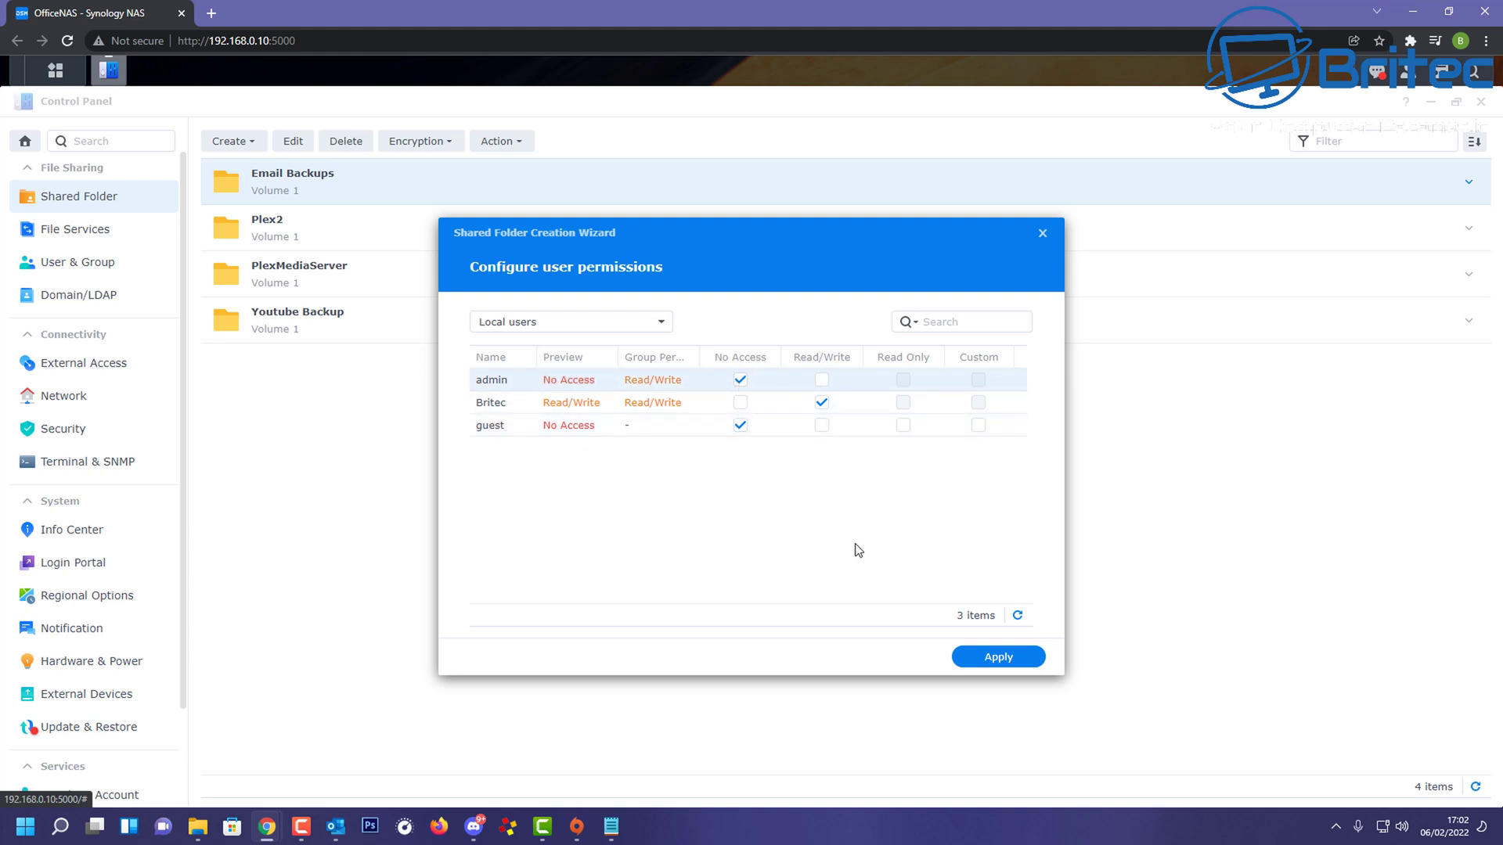
pyautogui.click(991, 665)
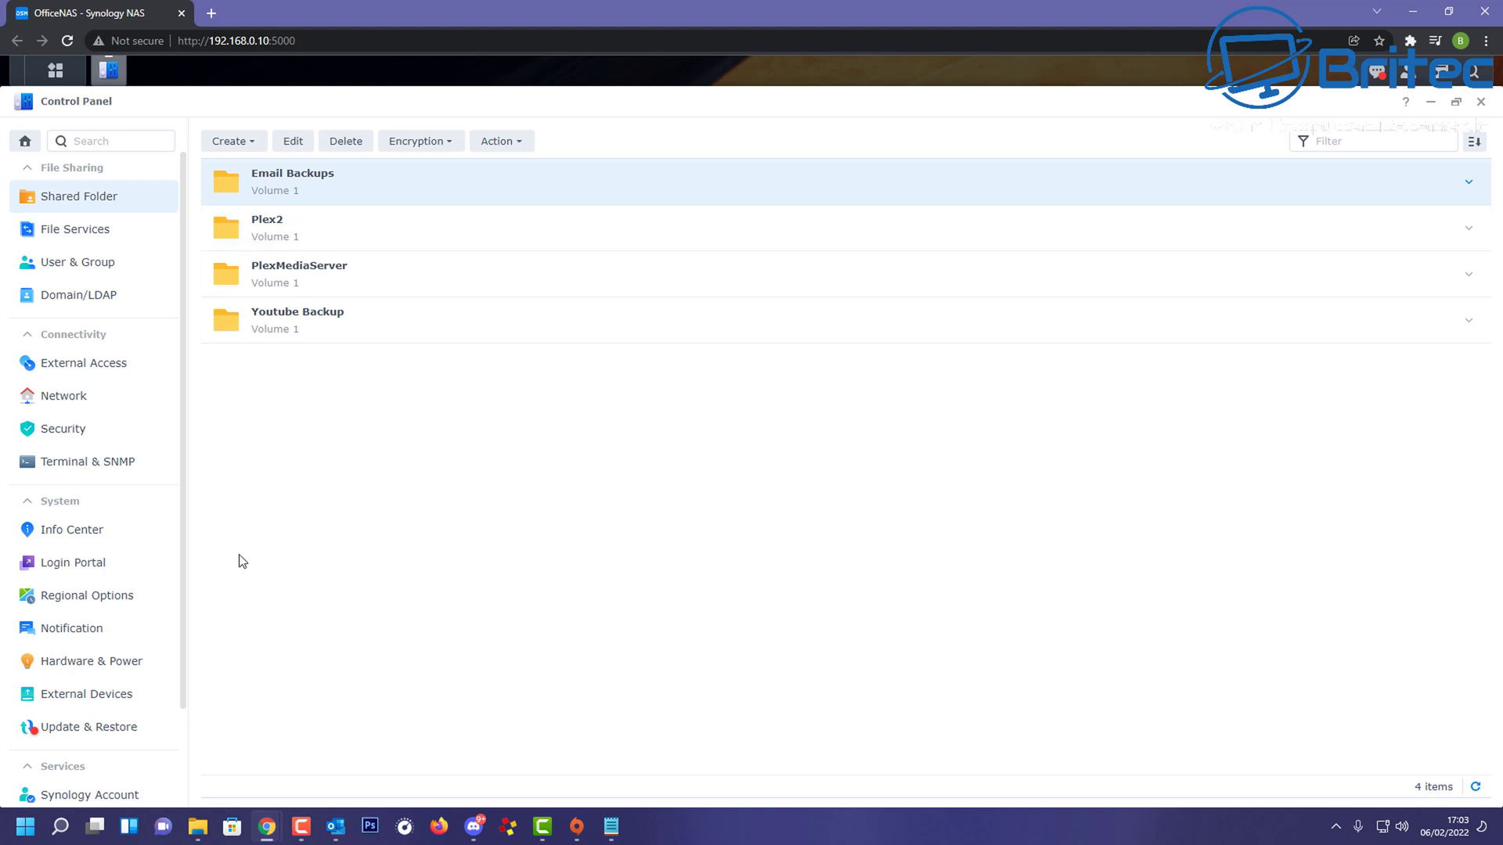
# Step: Open a new File Explorer window and browse to Network > OfficeNAS > Email Backups
pyautogui.click(198, 828)
pyautogui.rightClick(198, 827)
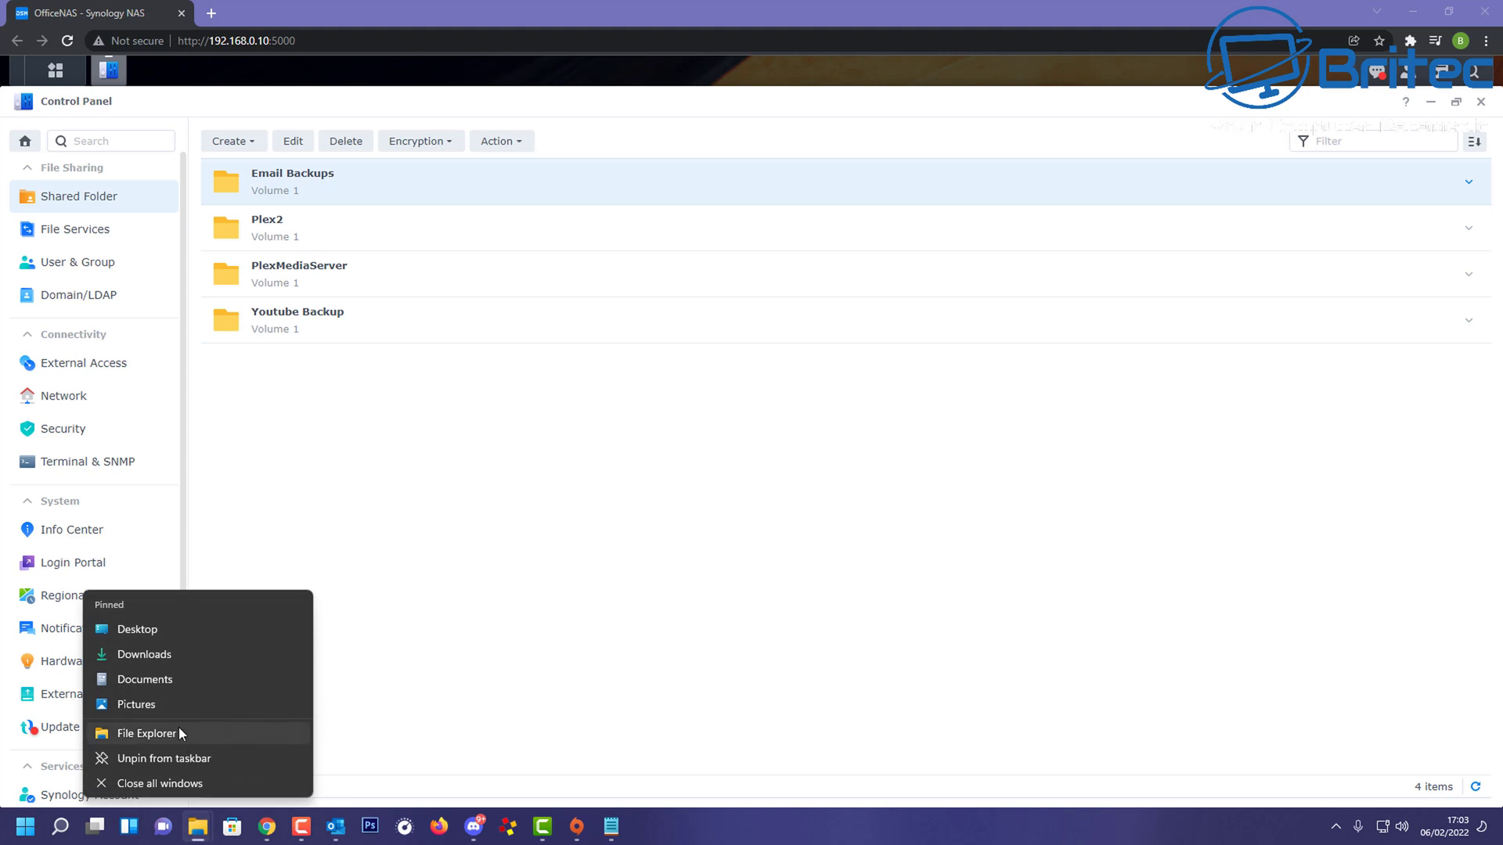
pyautogui.click(178, 727)
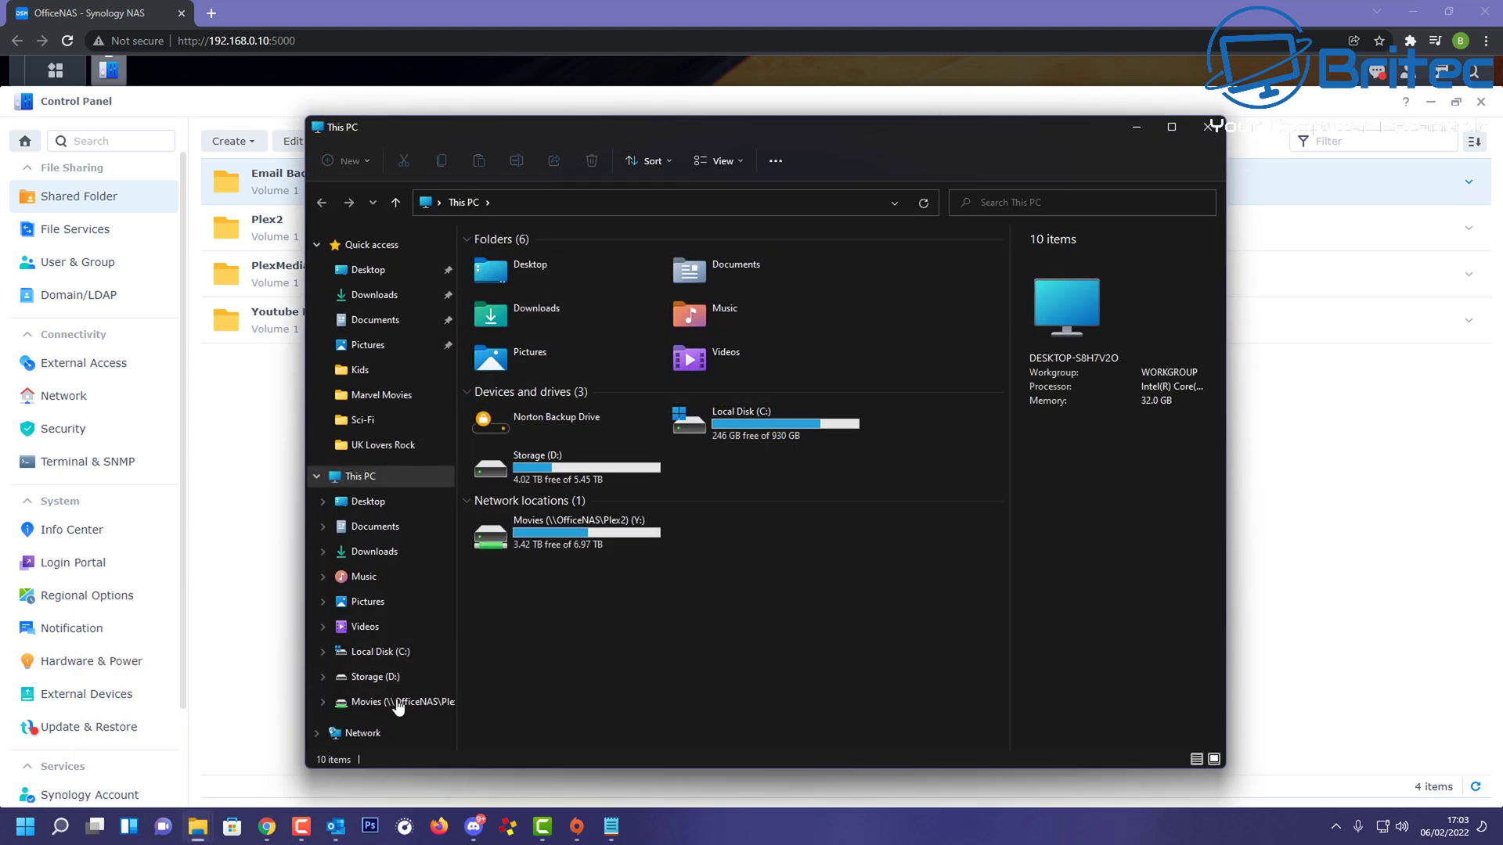
pyautogui.click(362, 734)
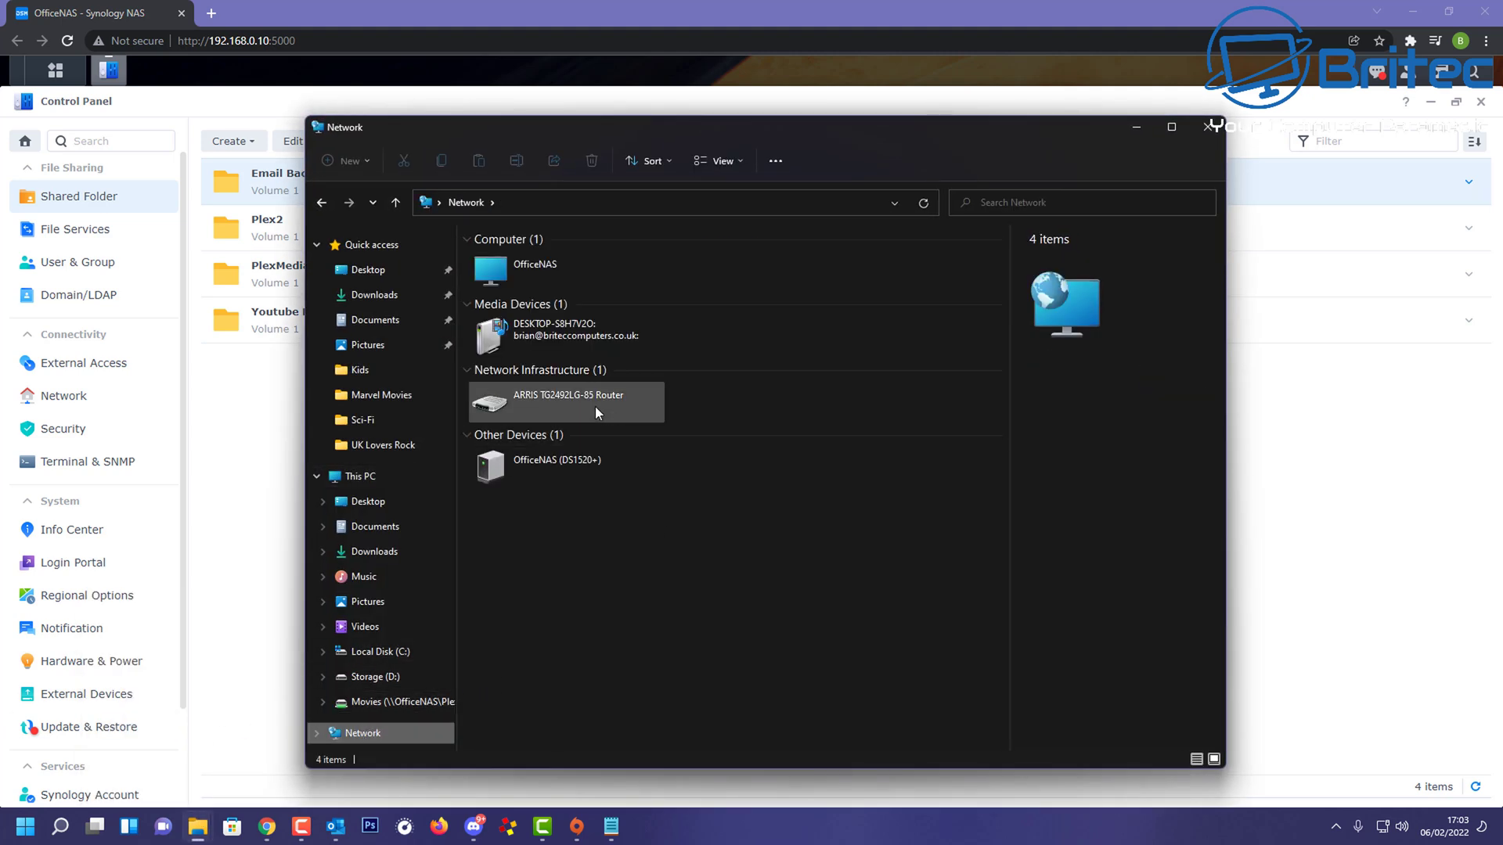
pyautogui.click(533, 265)
pyautogui.doubleClick(533, 266)
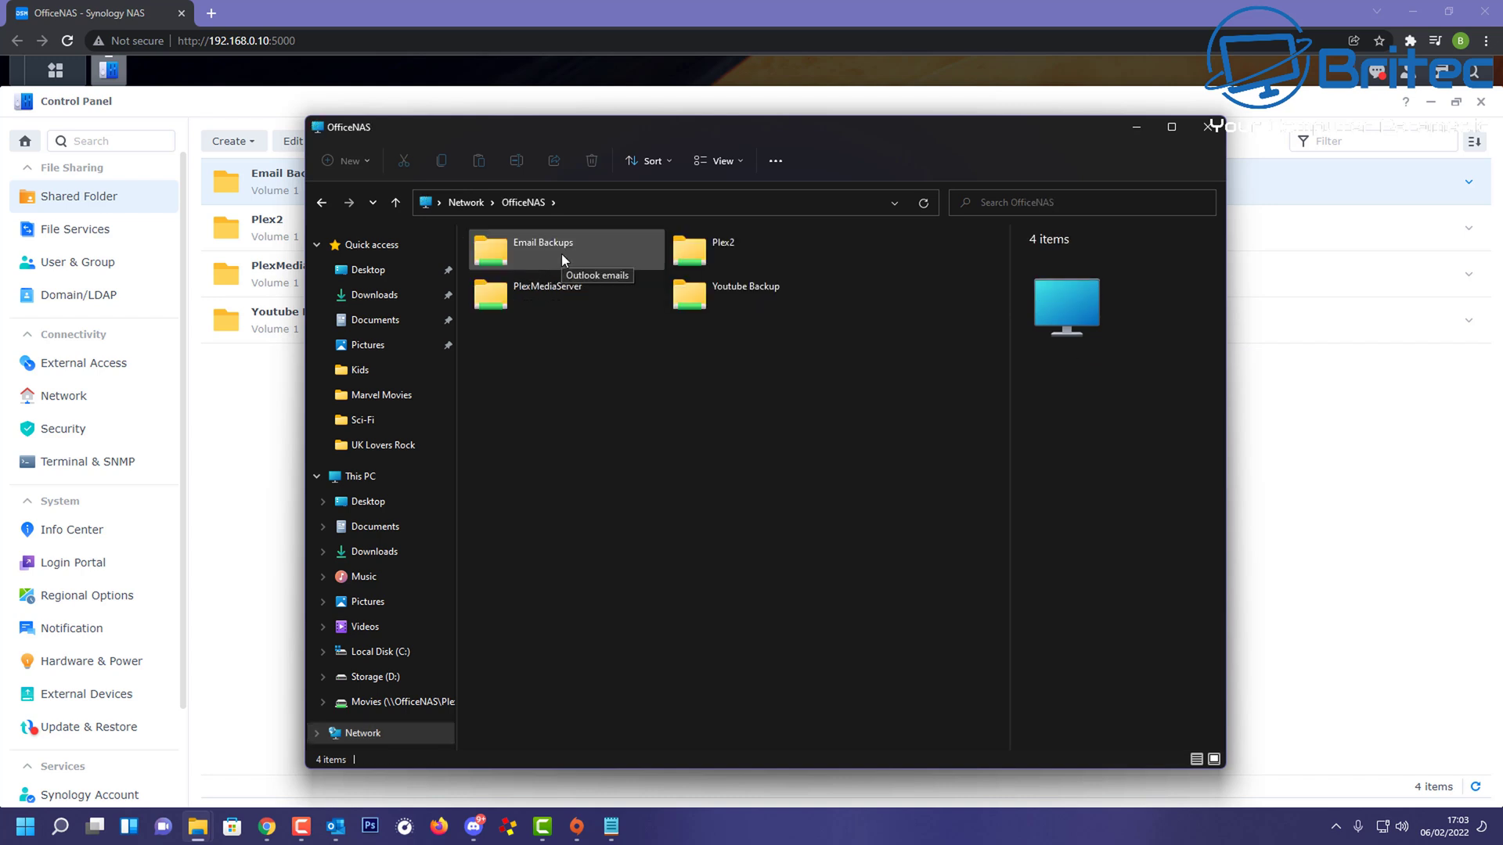
pyautogui.doubleClick(562, 254)
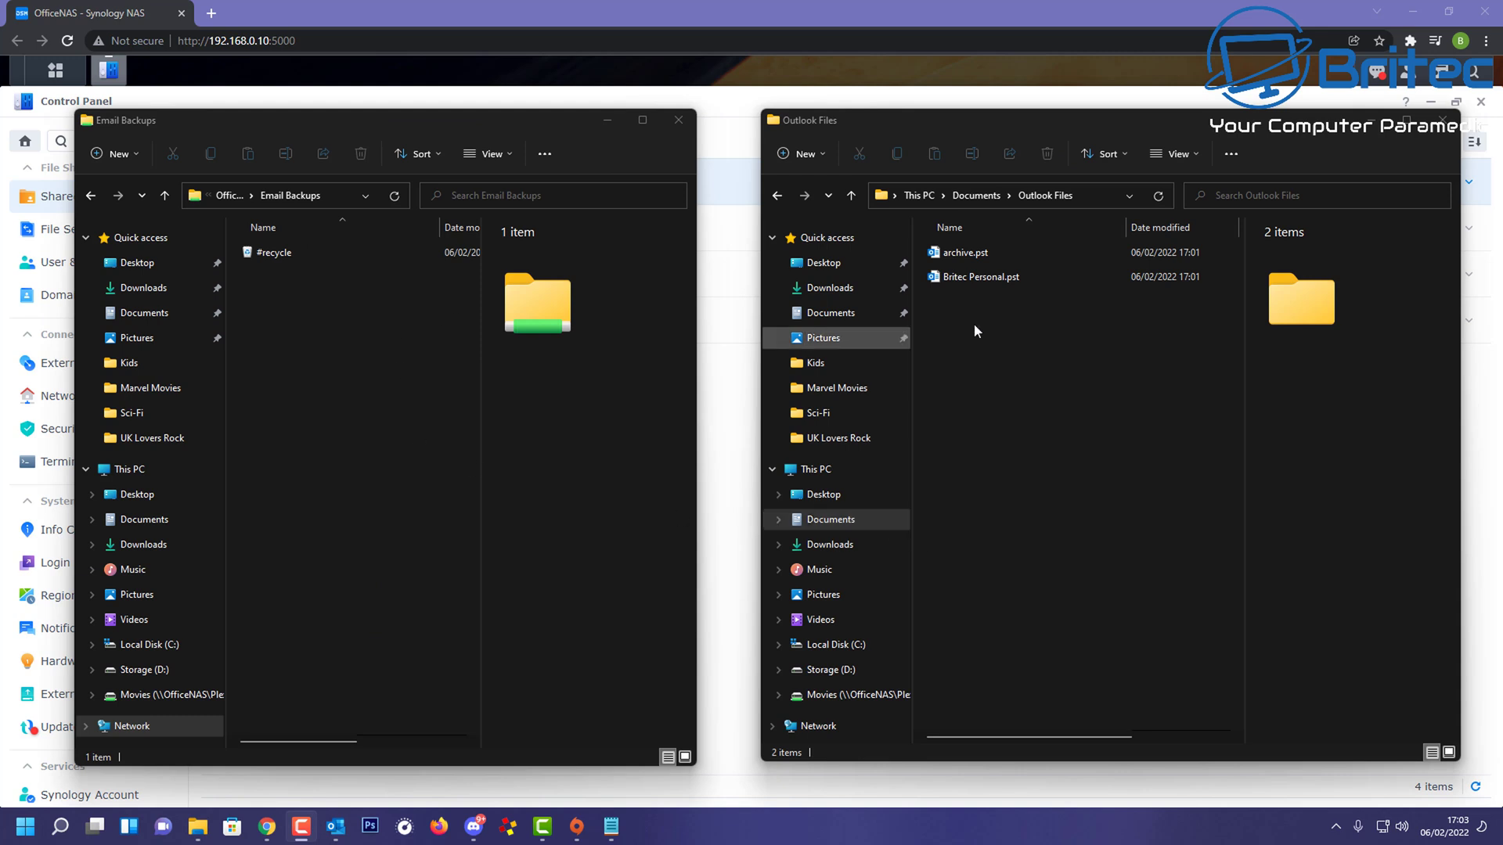
# Step: Copy archive.pst from the Outlook Files folder
pyautogui.click(980, 279)
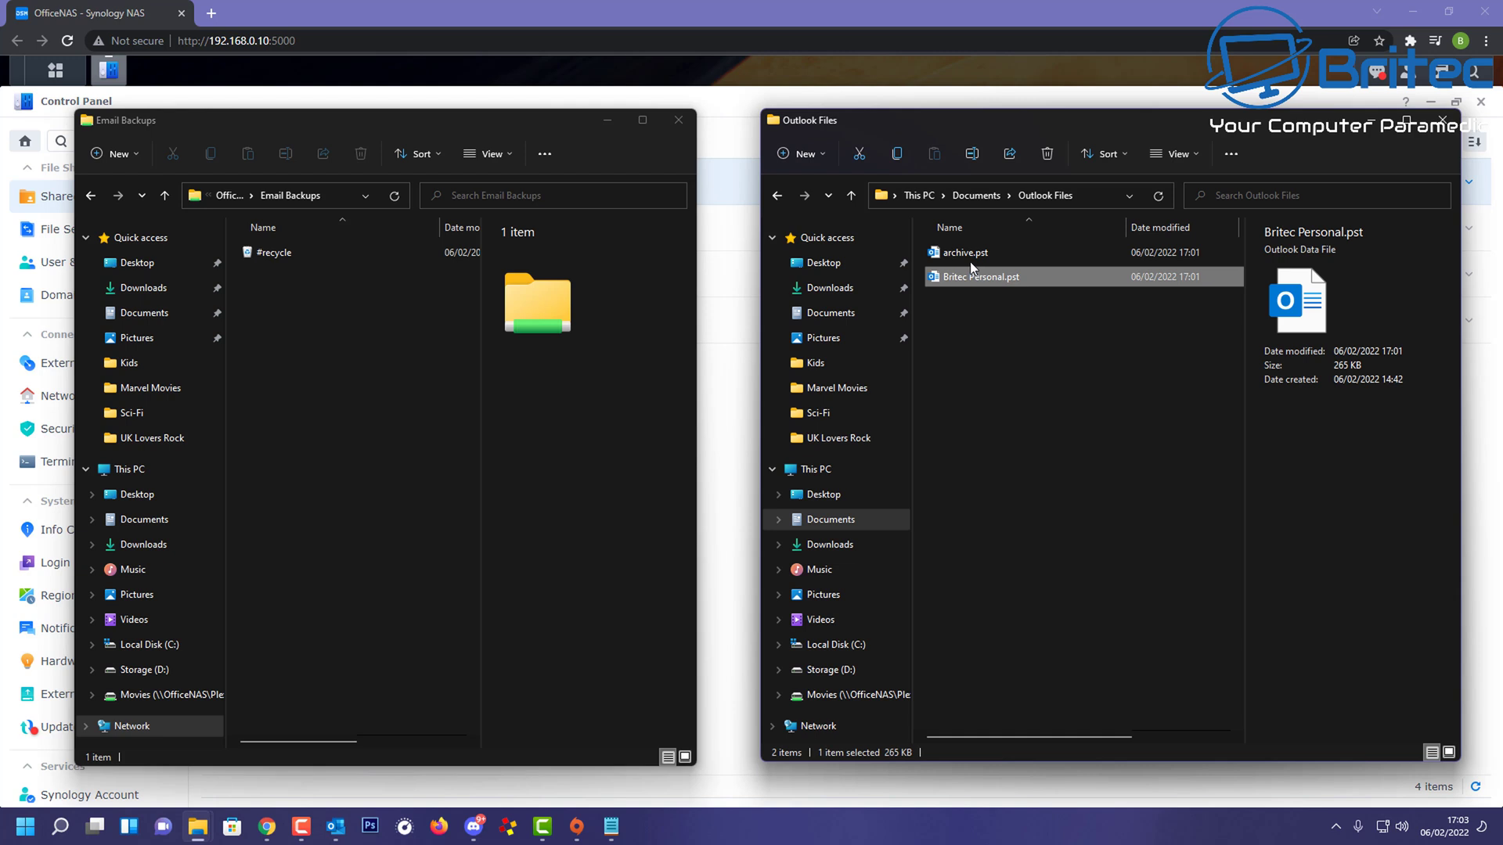
pyautogui.click(967, 259)
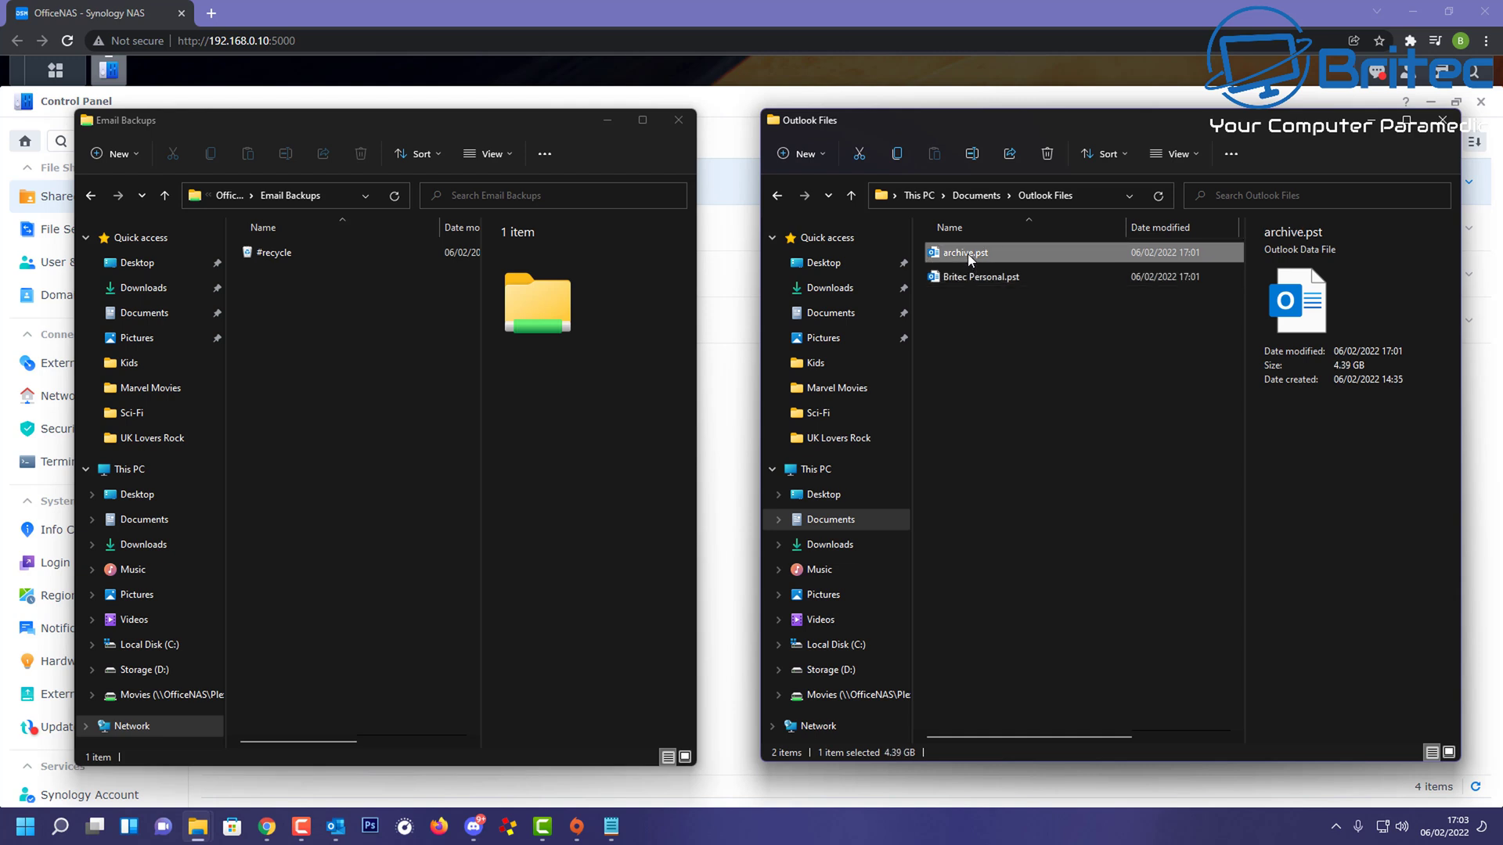
pyautogui.rightClick(969, 258)
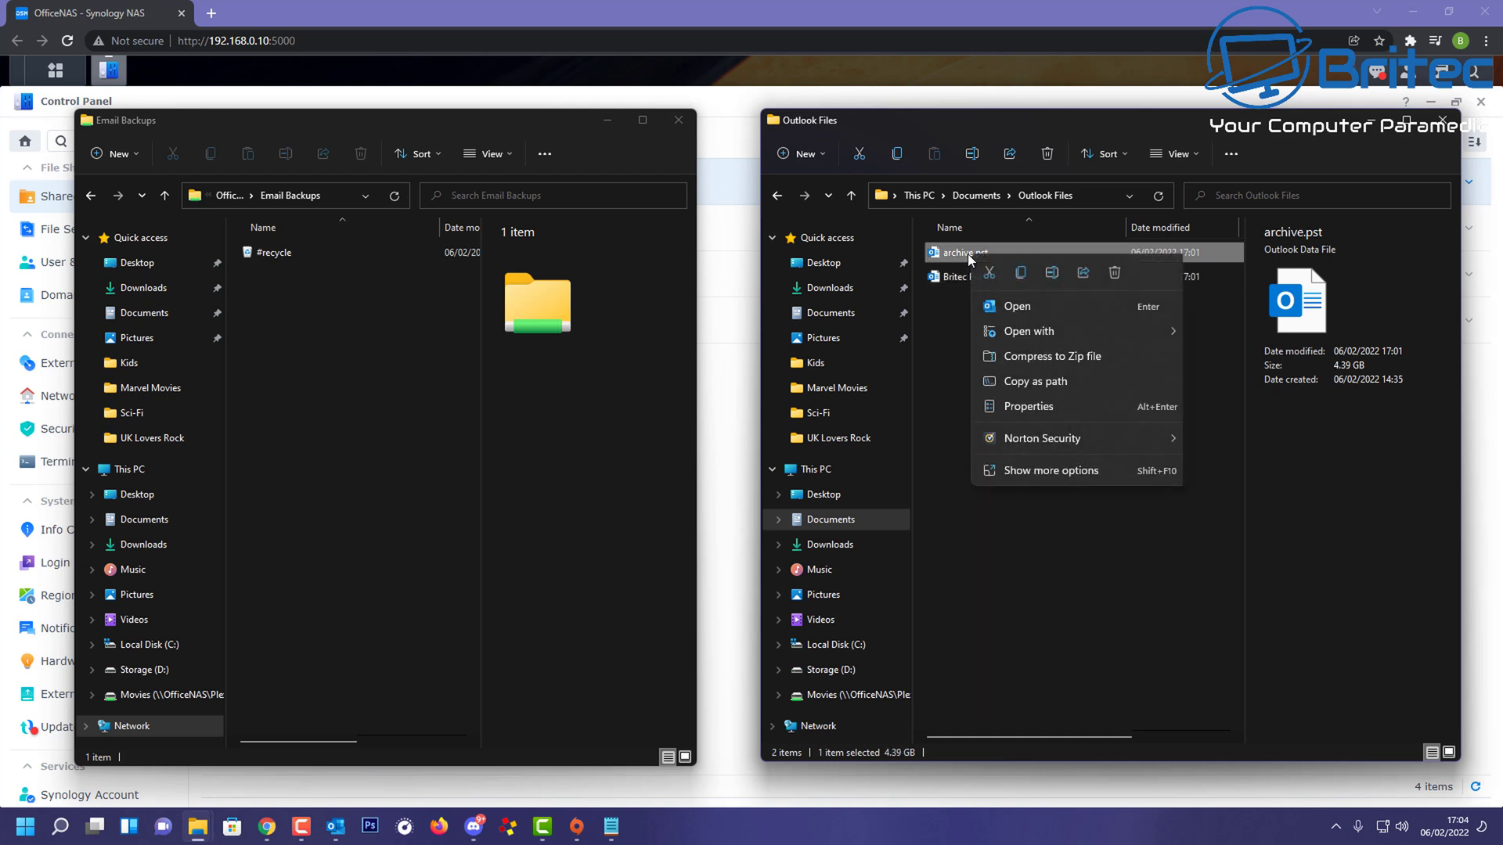
pyautogui.click(1020, 274)
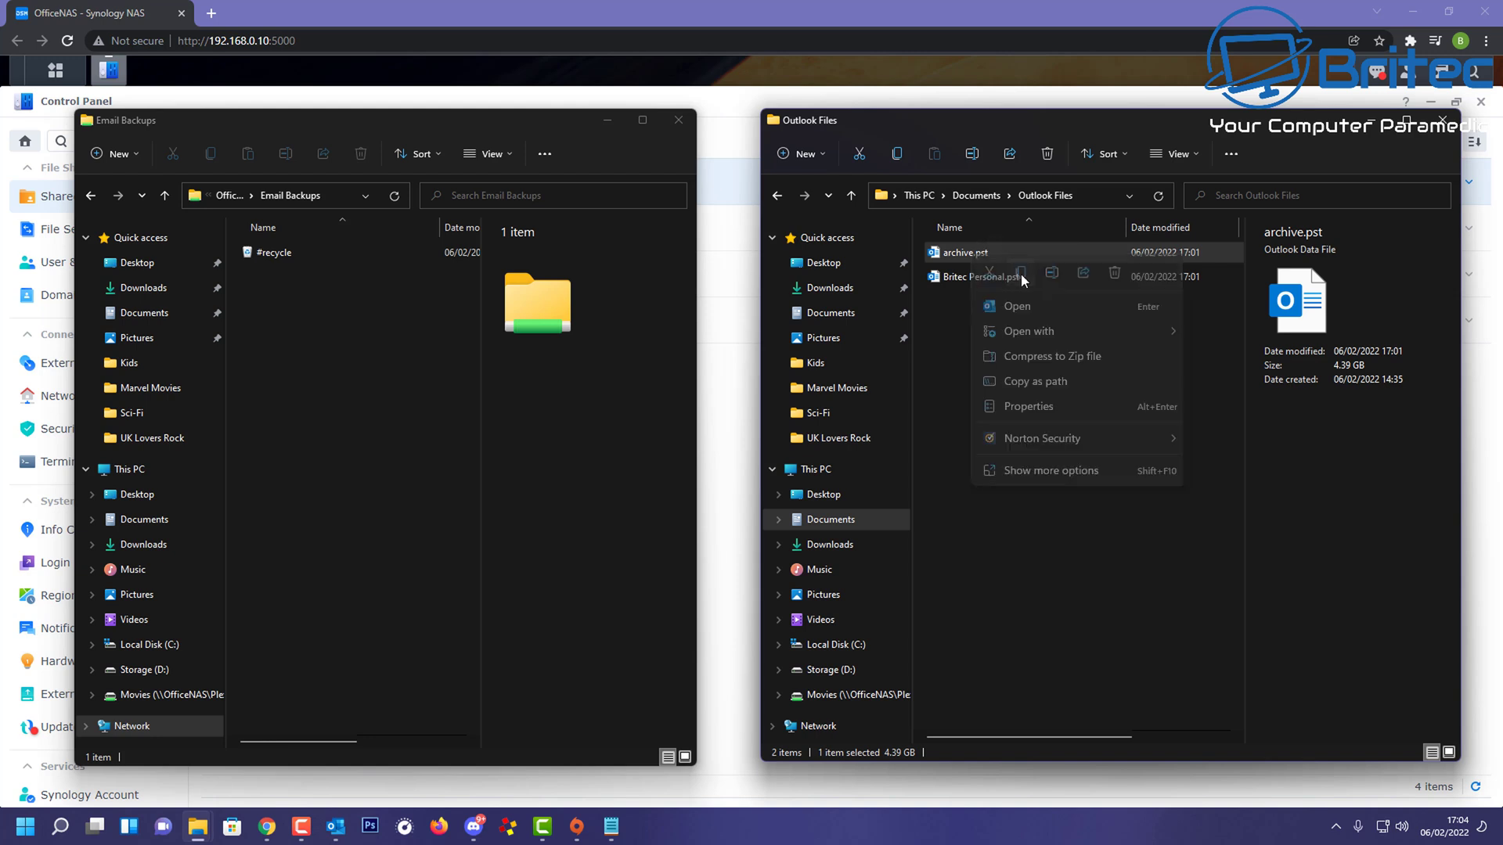
# Step: Paste archive.pst (4.39 GB) into the Email Backups share, then close both Explorer windows
pyautogui.rightClick(276, 334)
pyautogui.press('Escape')
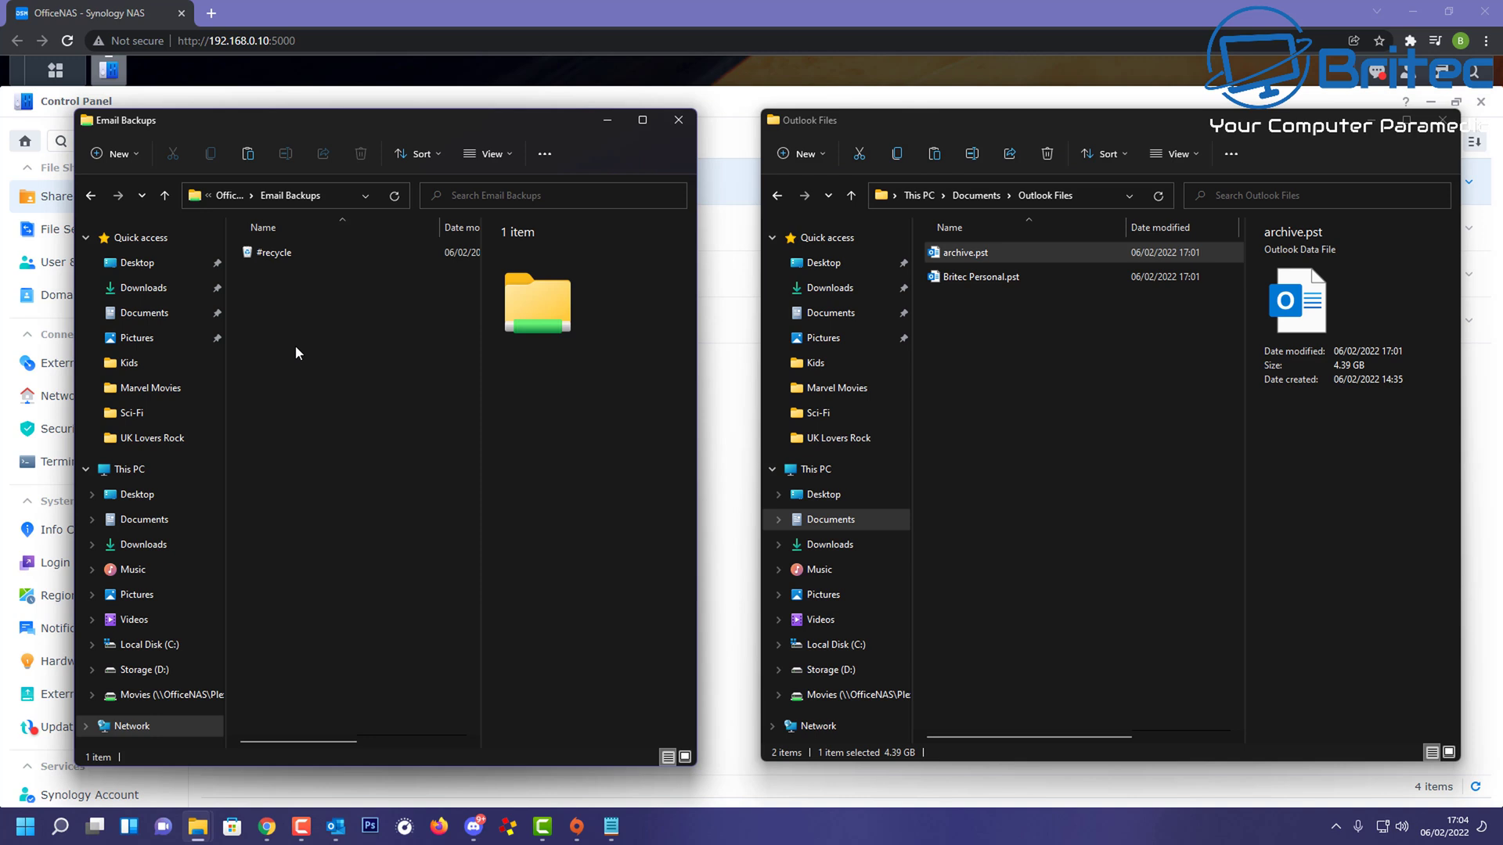
pyautogui.hotkey('ctrl', 'v')
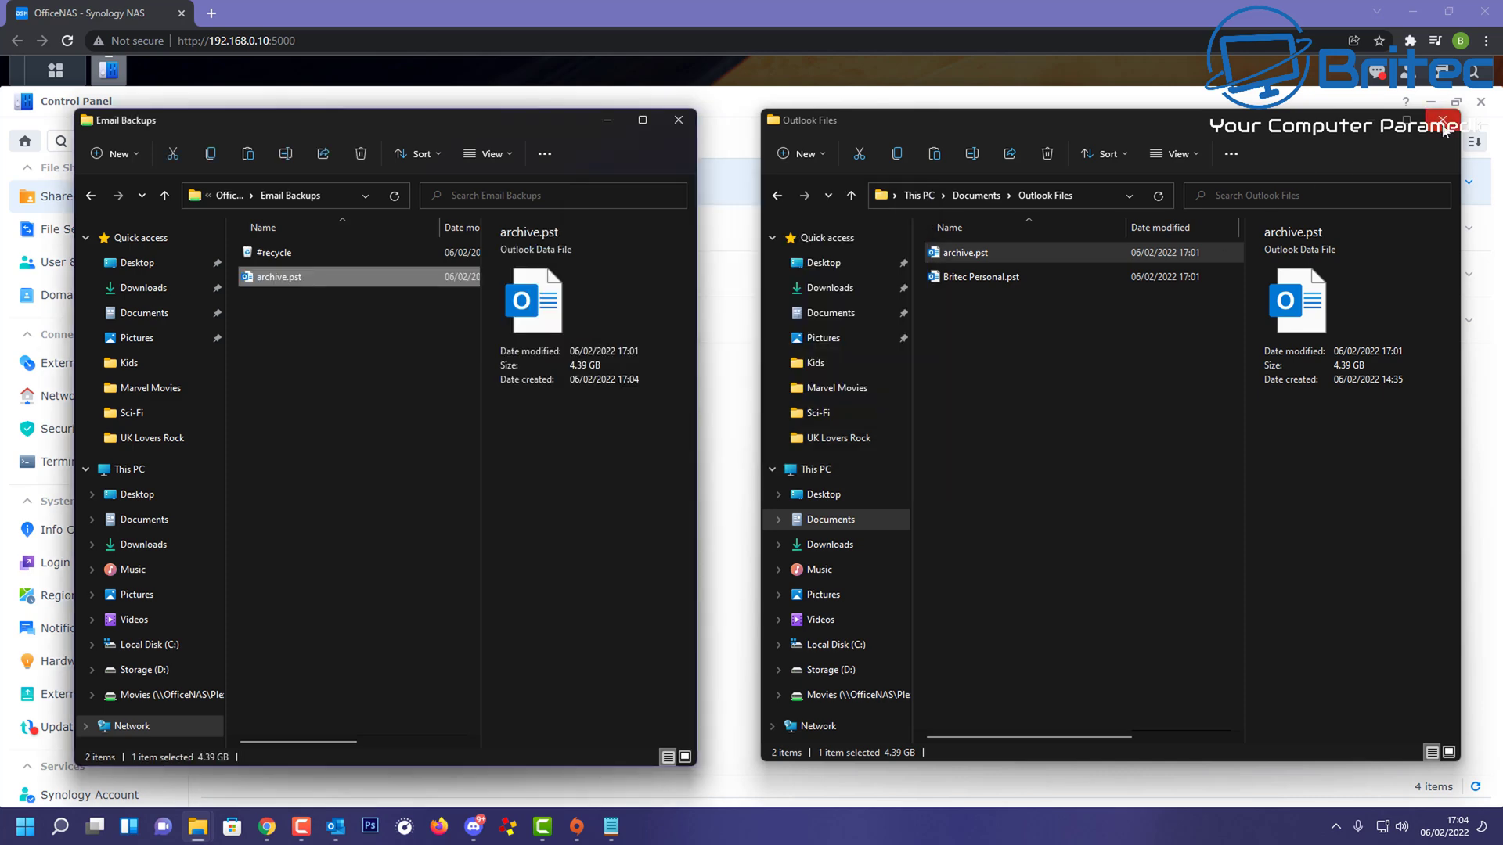
pyautogui.click(1442, 120)
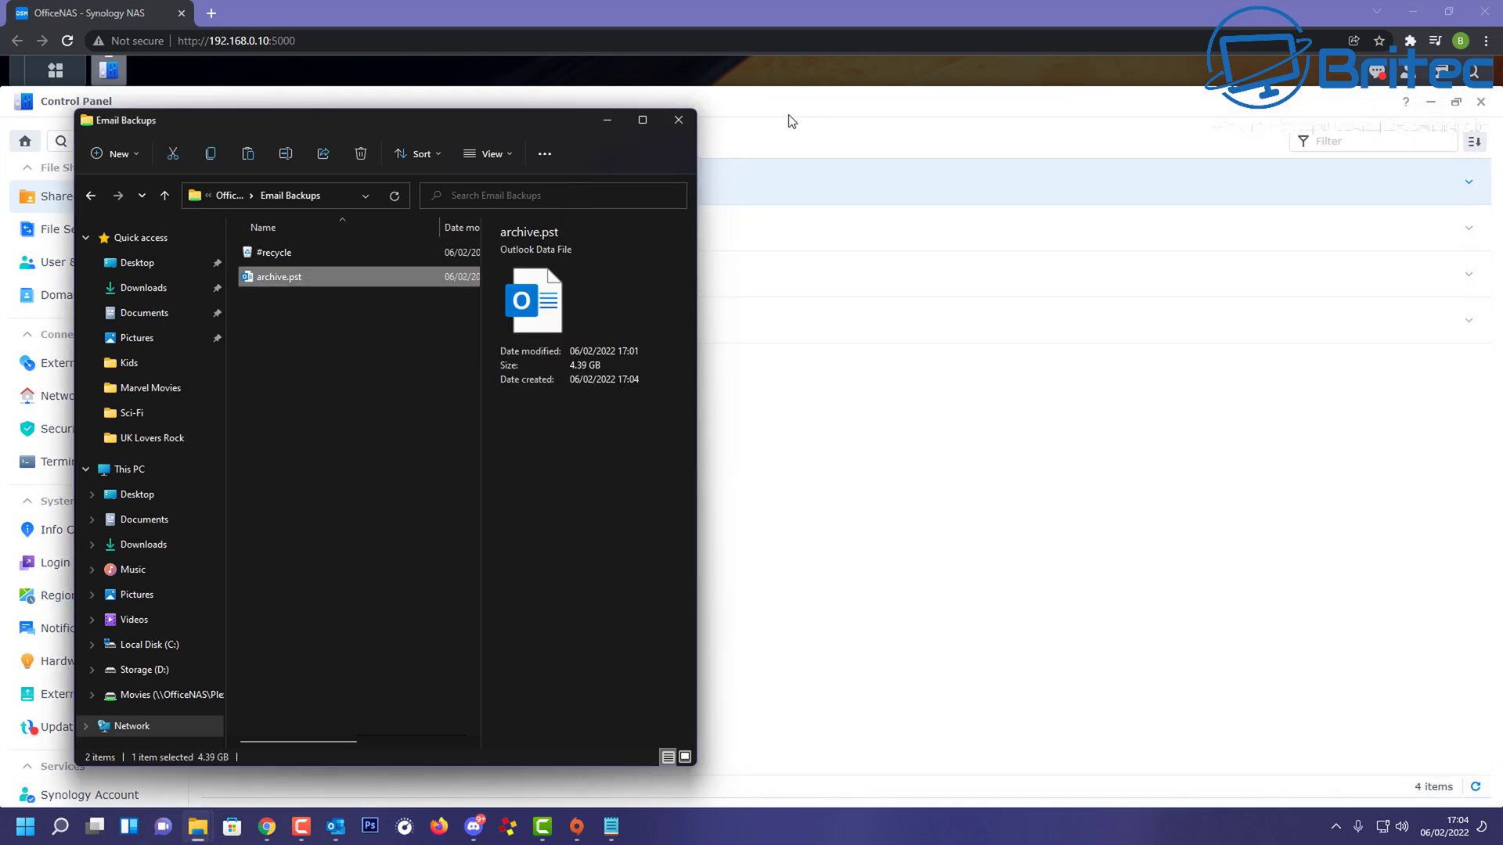
pyautogui.click(678, 119)
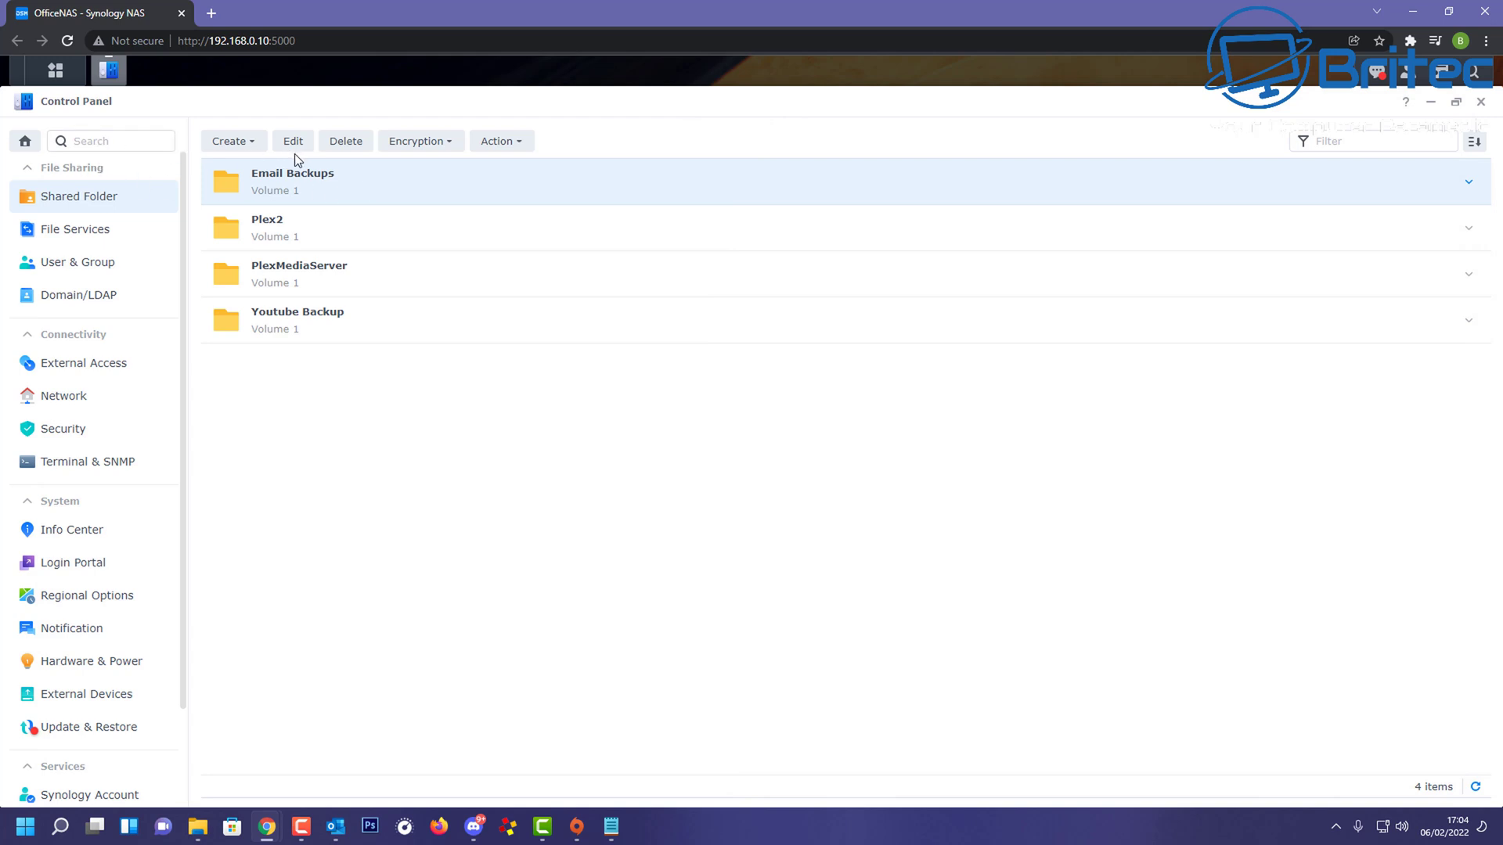
# Step: Close the Synology DSM browser window and the Network Explorer window
pyautogui.click(1472, 13)
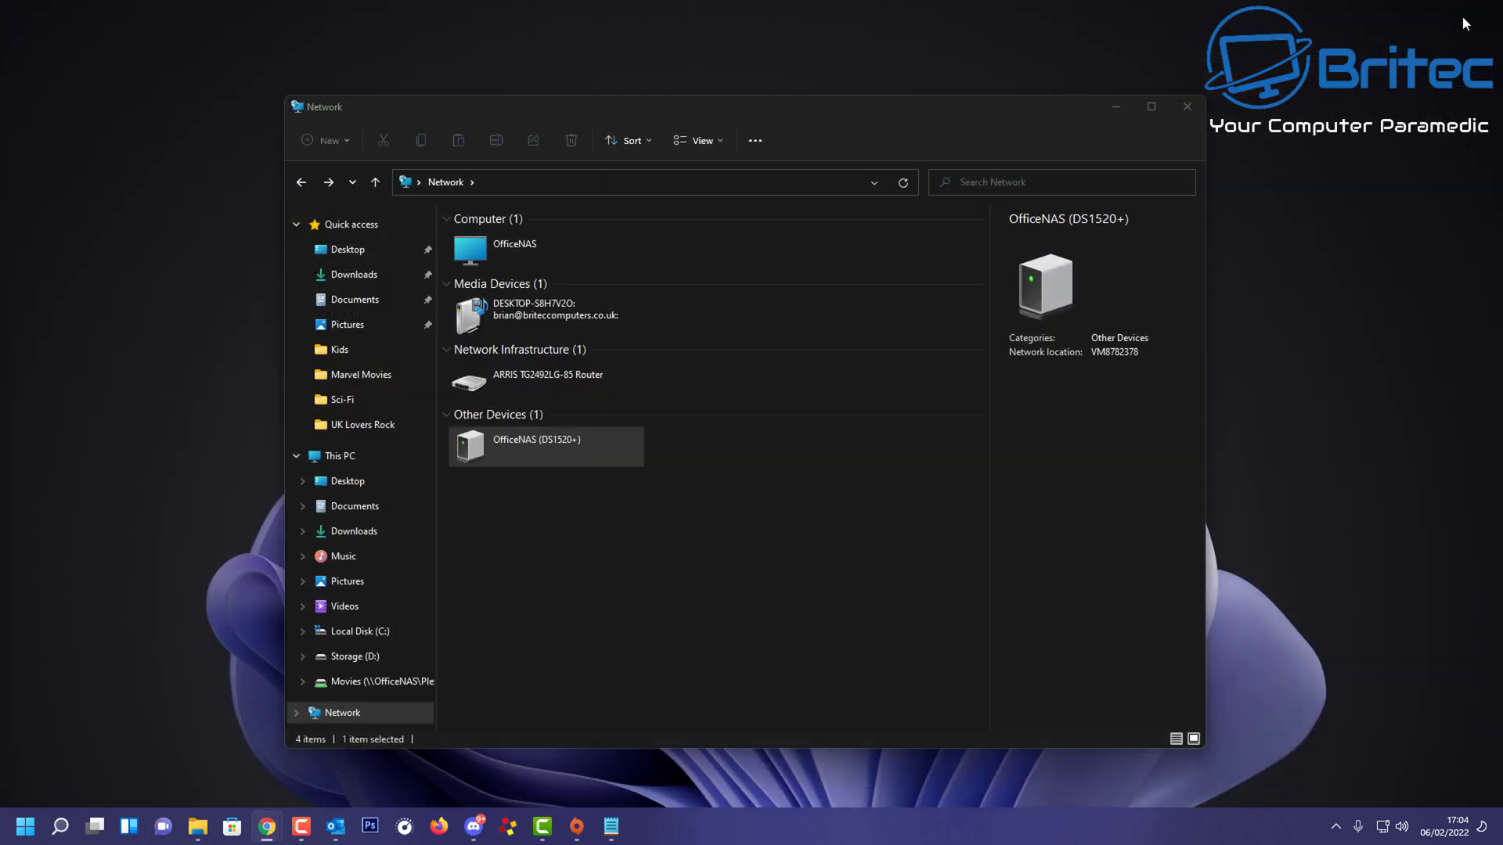
pyautogui.click(1187, 109)
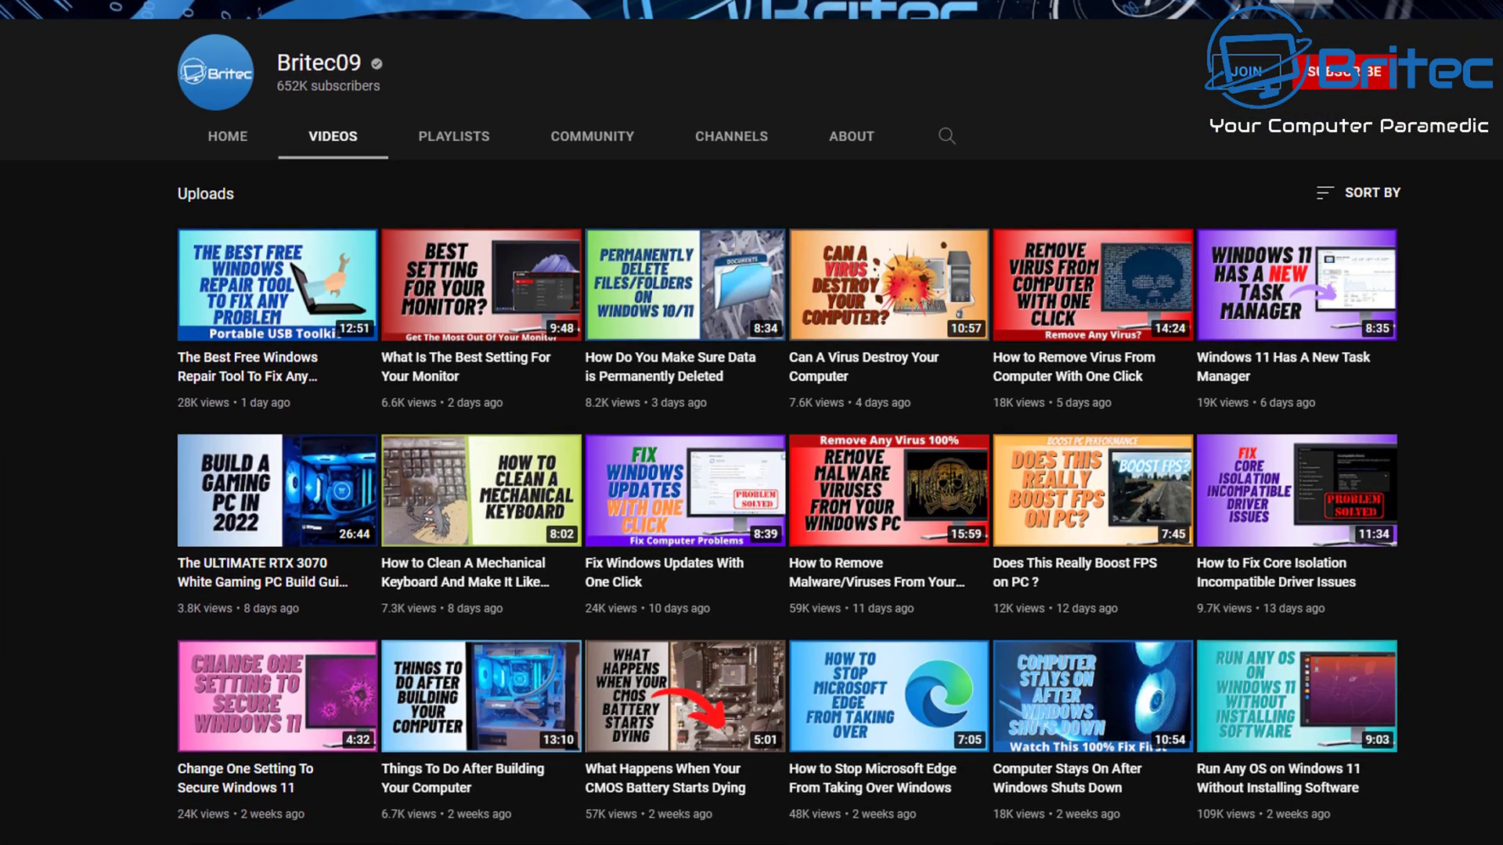
# Step: Subscribe to the Britec09 channel with All notifications and open its Join membership options
pyautogui.scroll(-1, 752, 438)
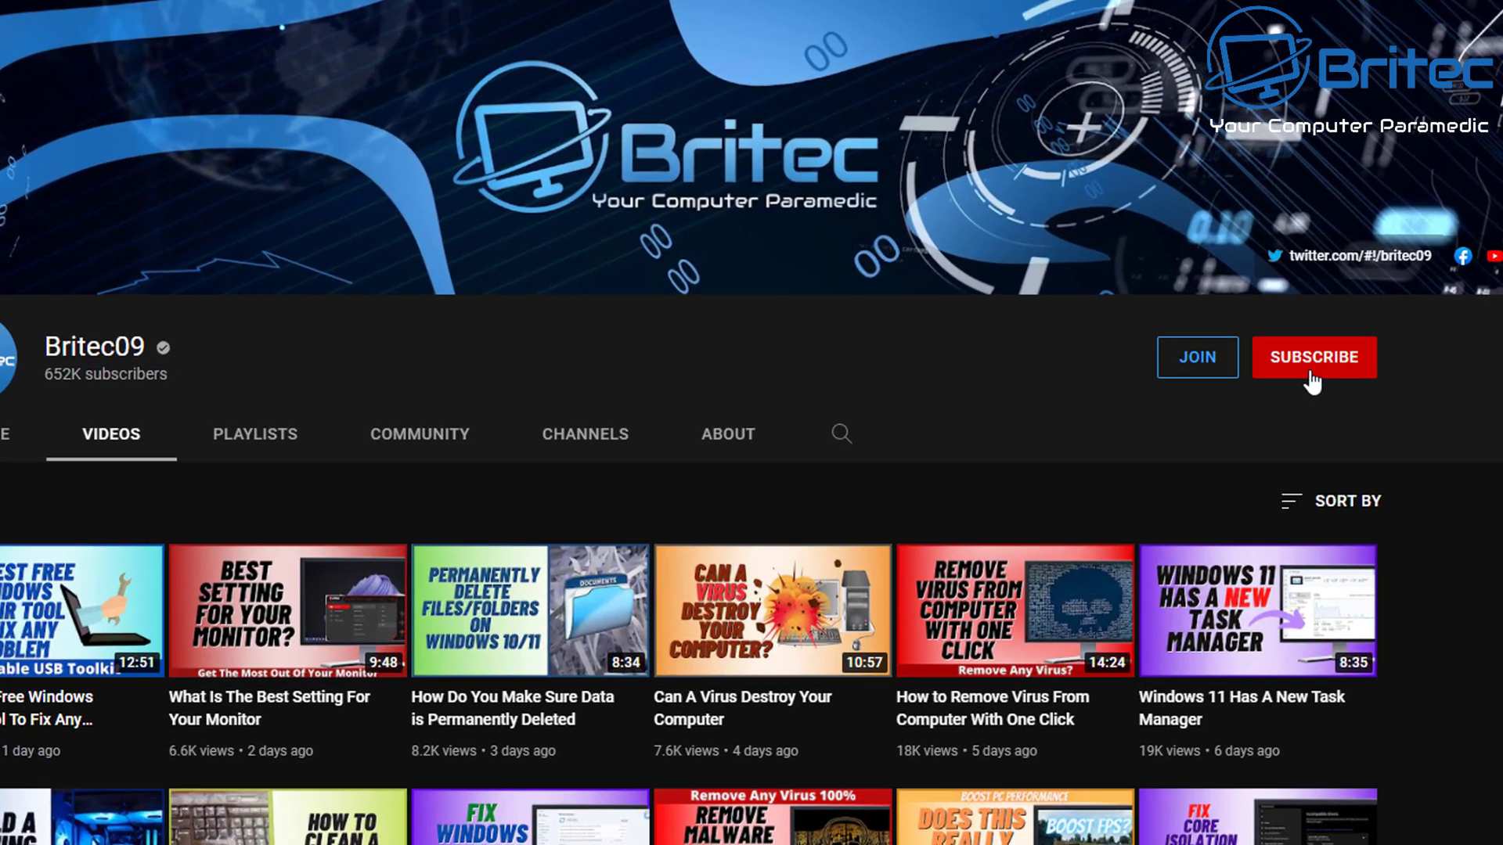
pyautogui.click(1310, 375)
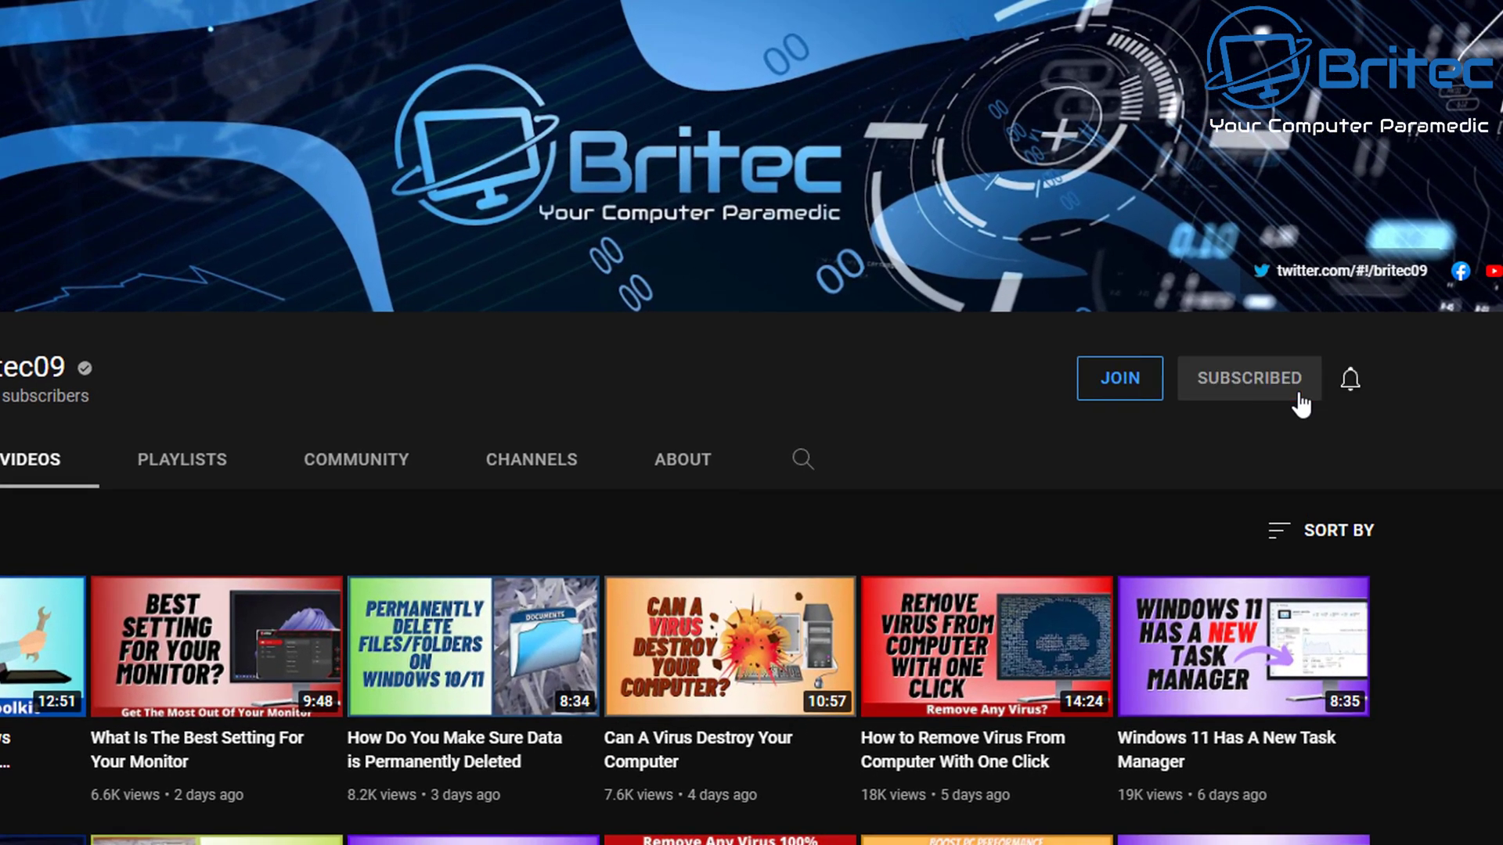
pyautogui.click(1351, 384)
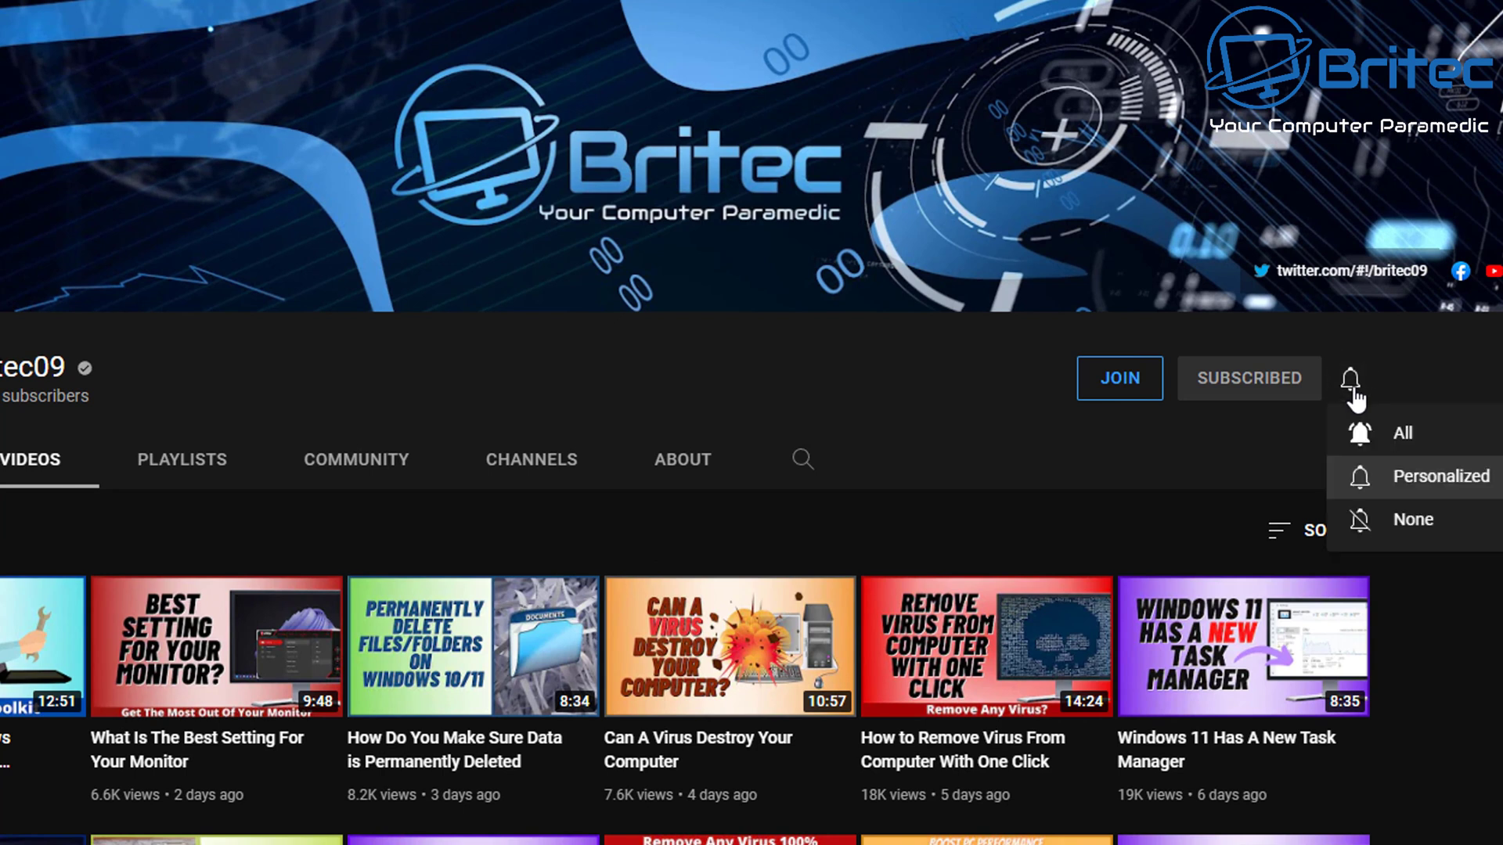
pyautogui.click(1359, 432)
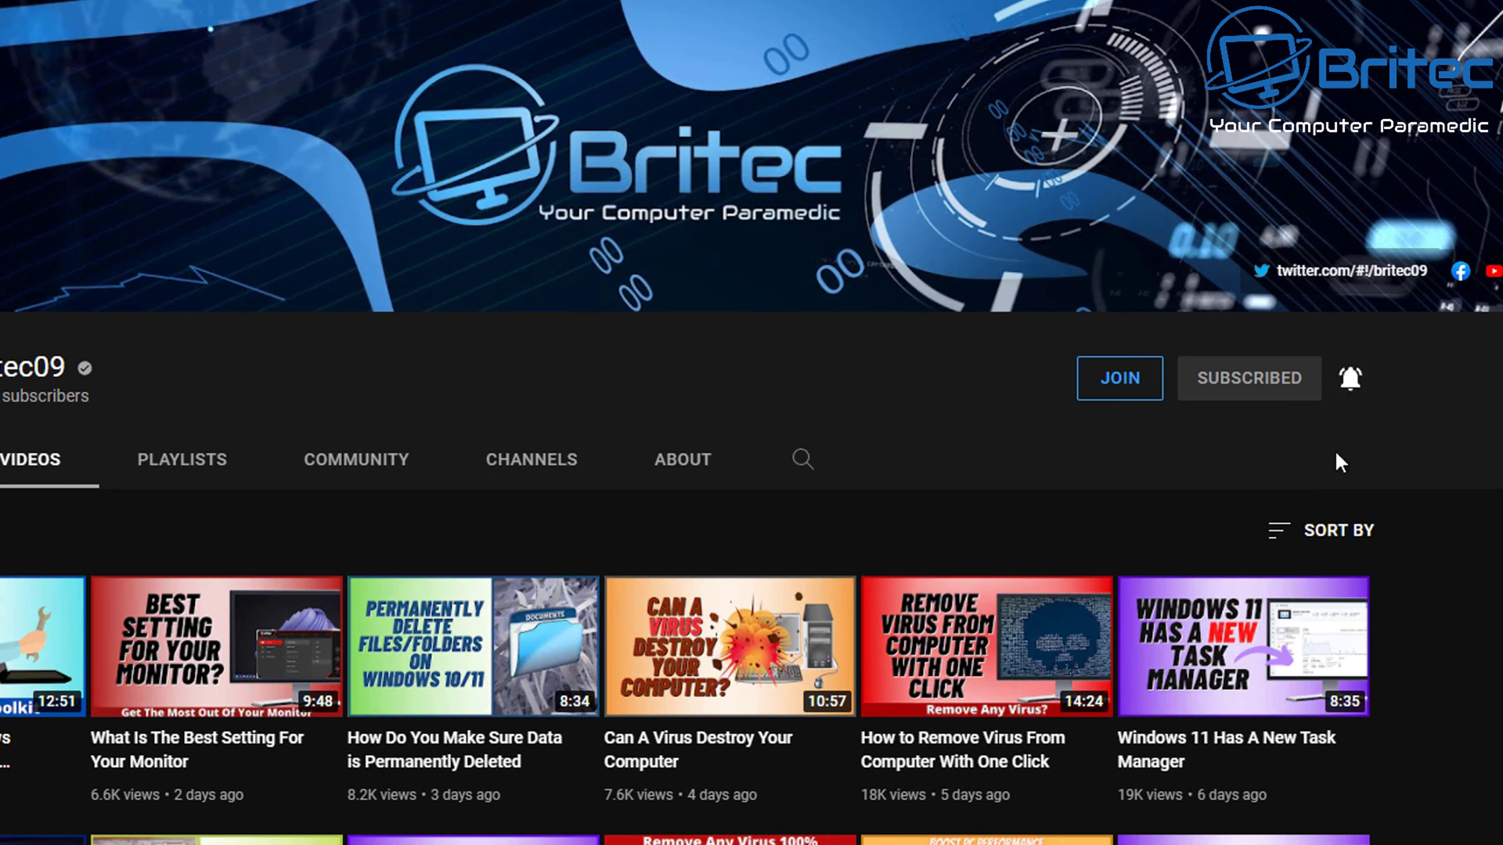
pyautogui.click(1120, 380)
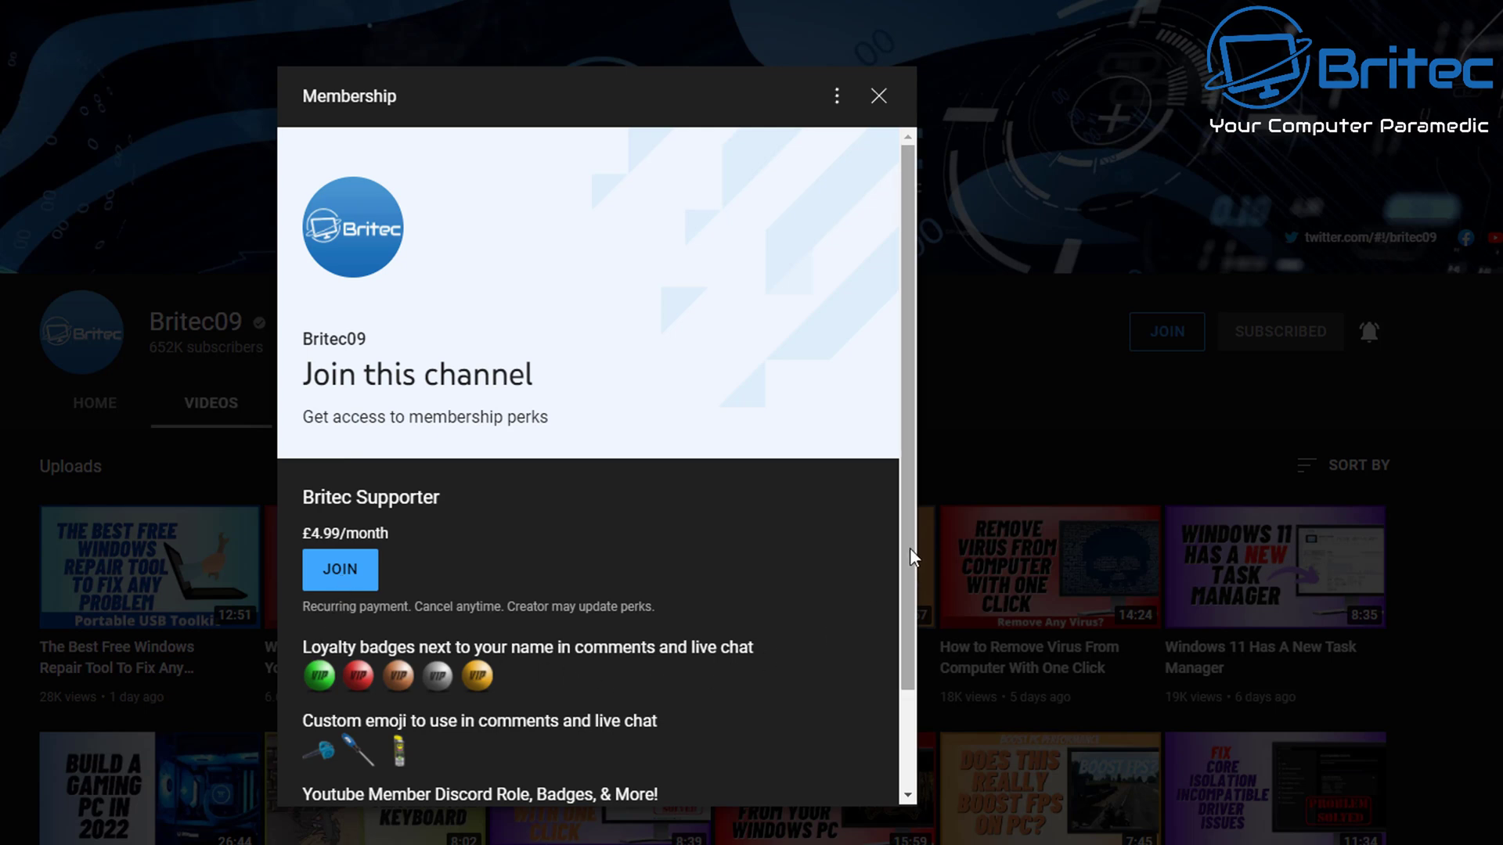
pyautogui.moveTo(909, 548); pyautogui.dragTo(931, 645)
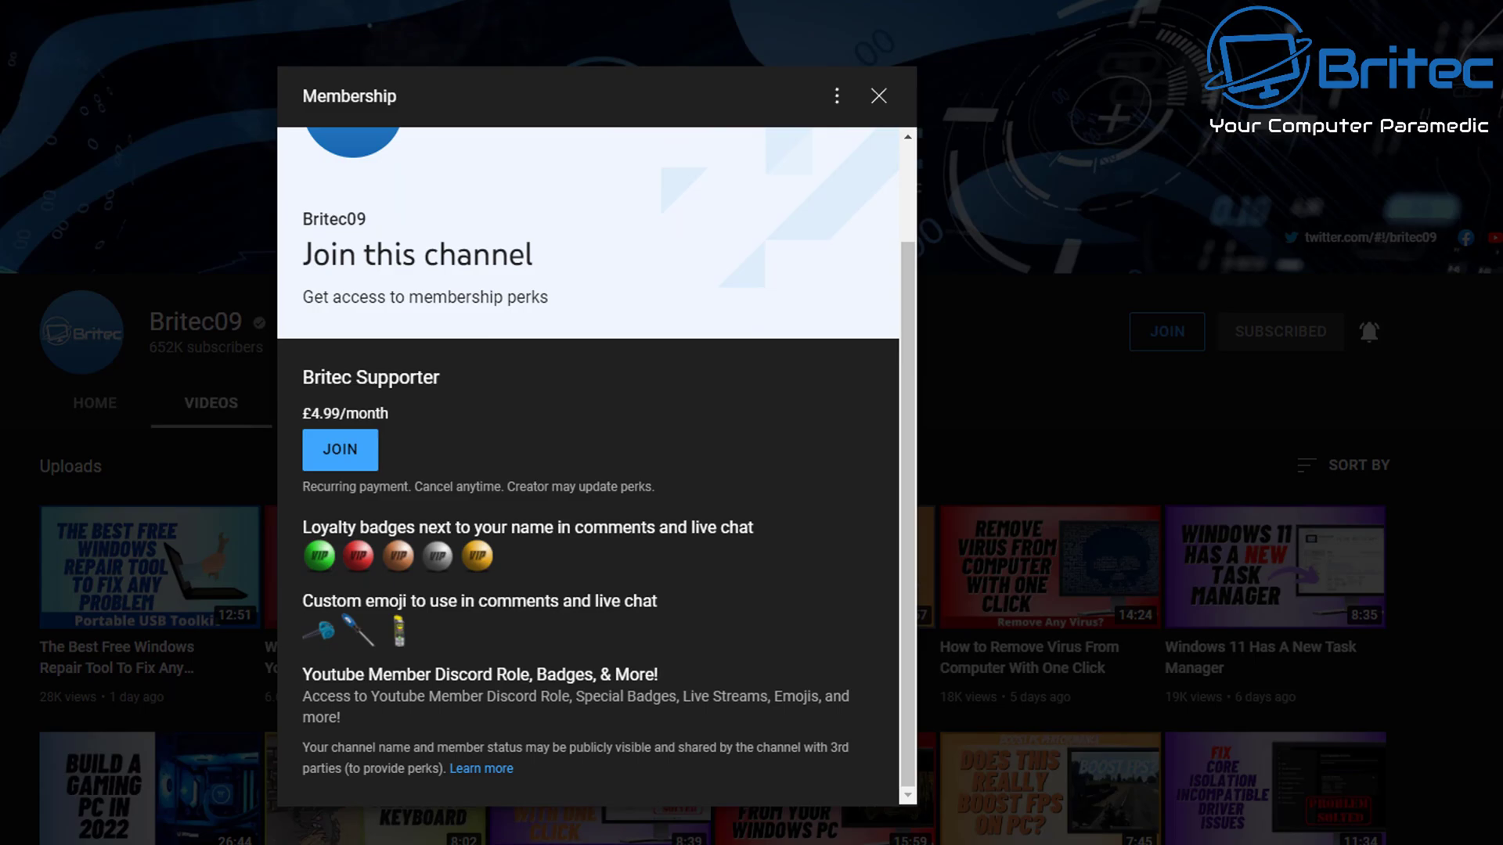